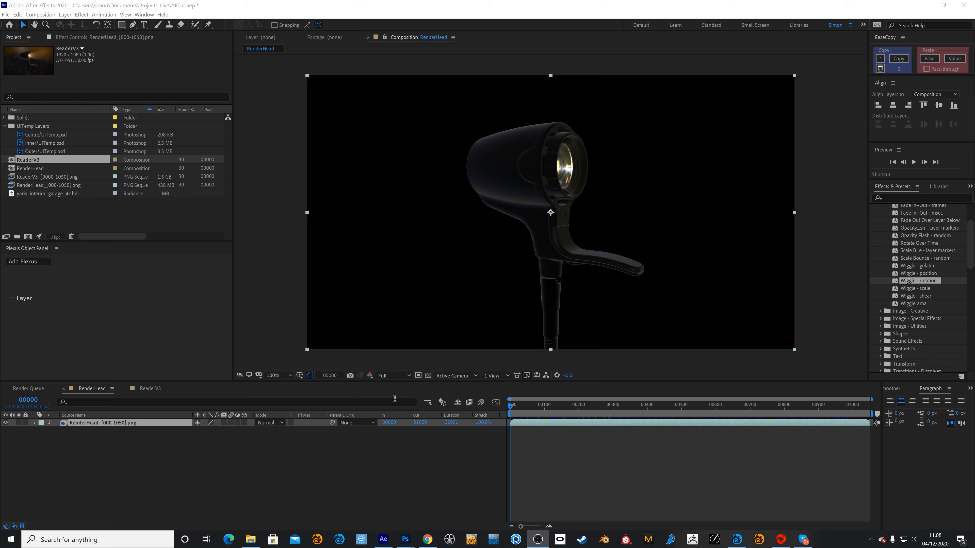
Check the frame rate in the Interpret Footage settings of the RenderHead_[000-1050].png sequence
drag(532, 409, 510, 417)
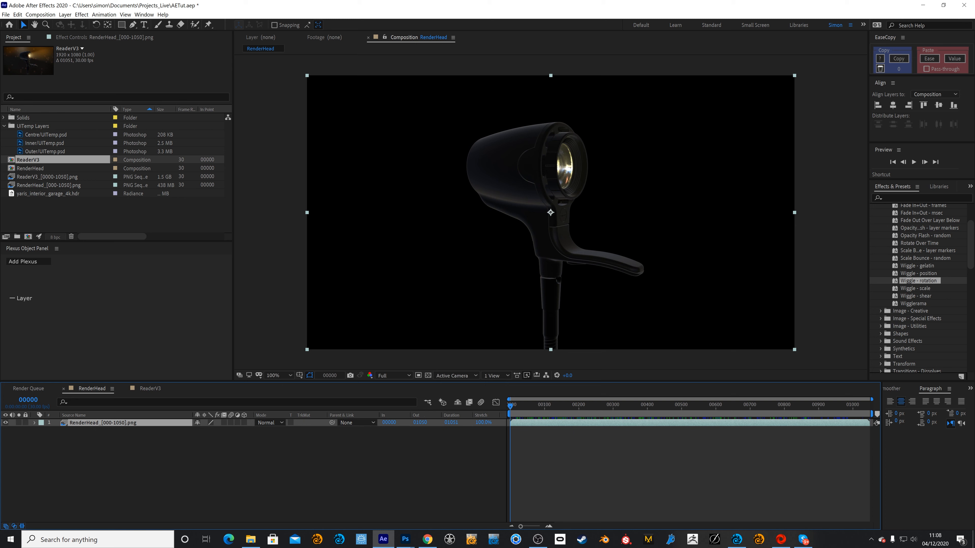
click(111, 167)
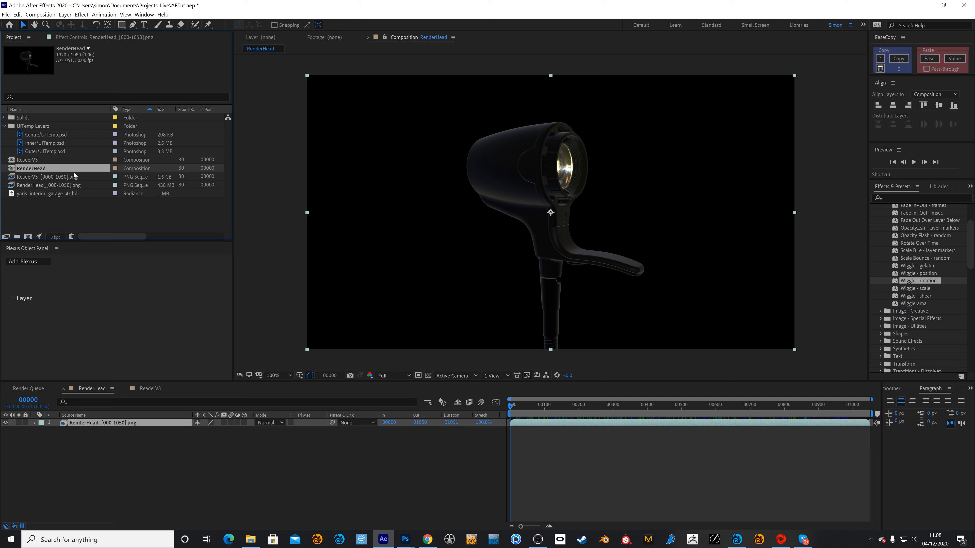
right_click(65, 169)
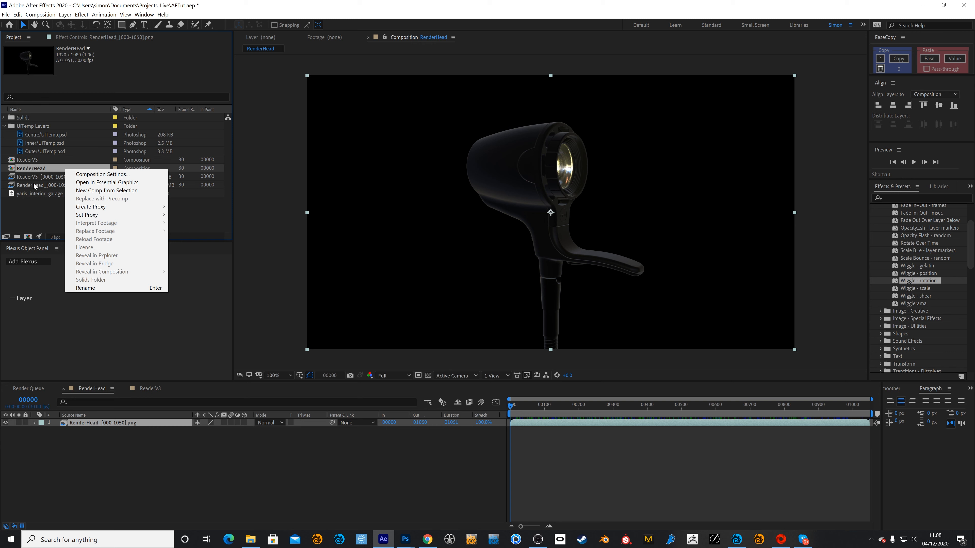
click(46, 184)
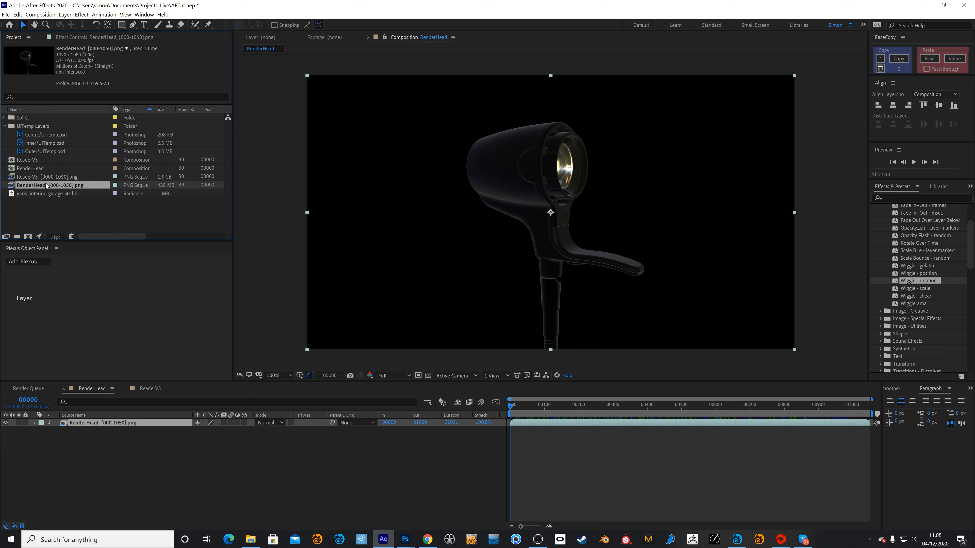
right_click(73, 187)
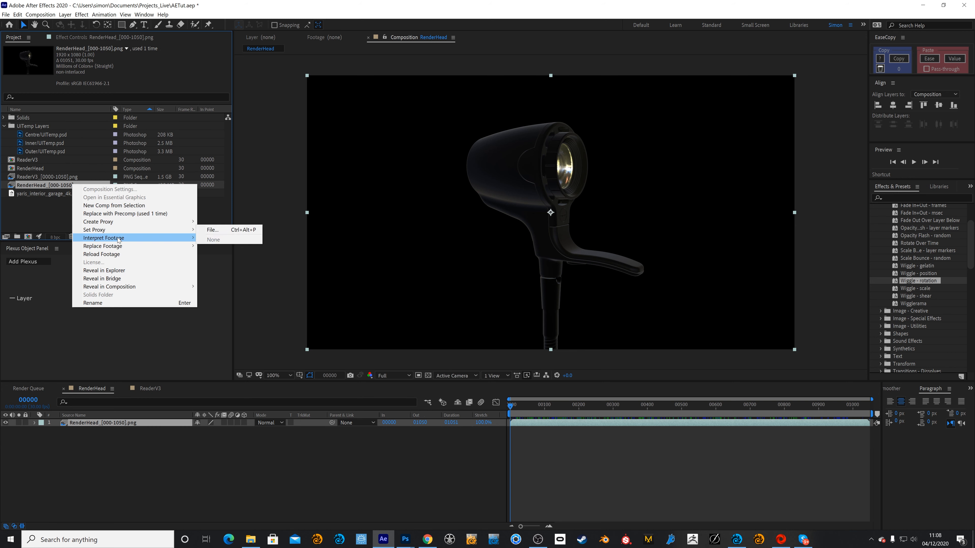
mouse_move(118, 239)
click(253, 238)
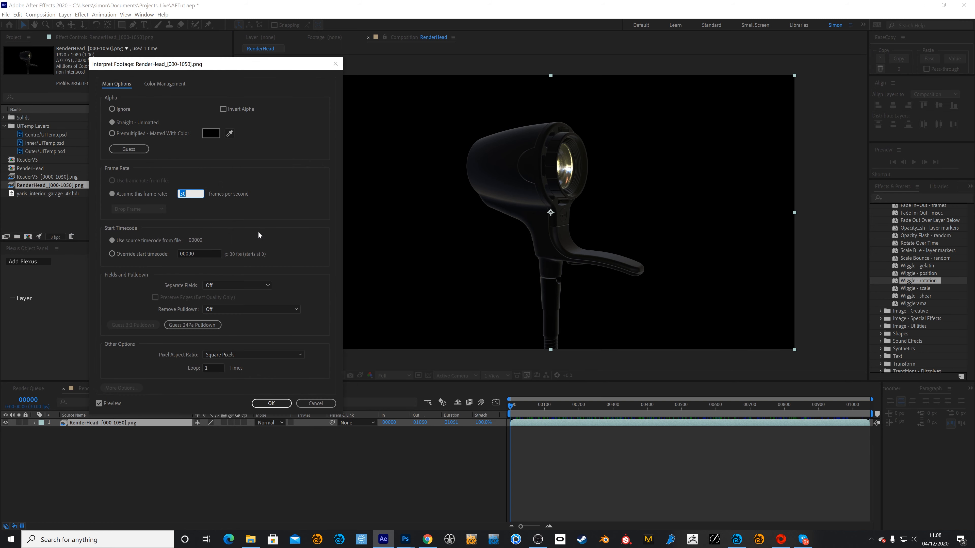
click(320, 405)
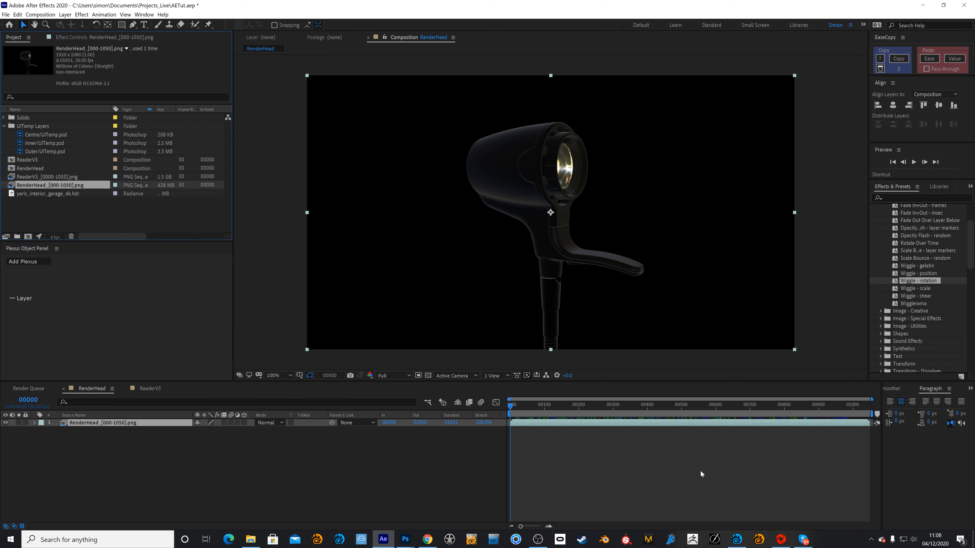
Switch to LightWave Layout, review its general preferences, and inspect the Swivel:BallJoint item's keyframes before returning to frame 0
click(736, 539)
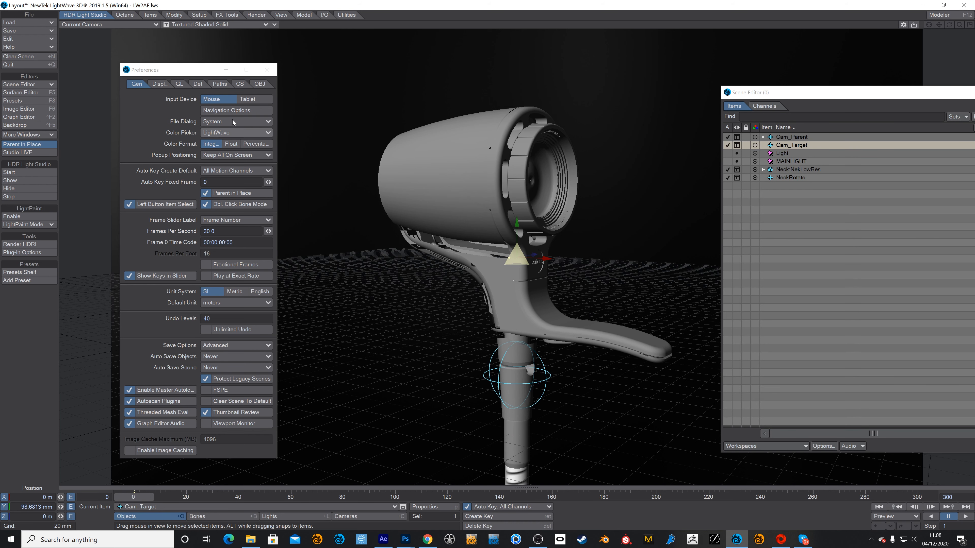
drag(171, 72, 187, 68)
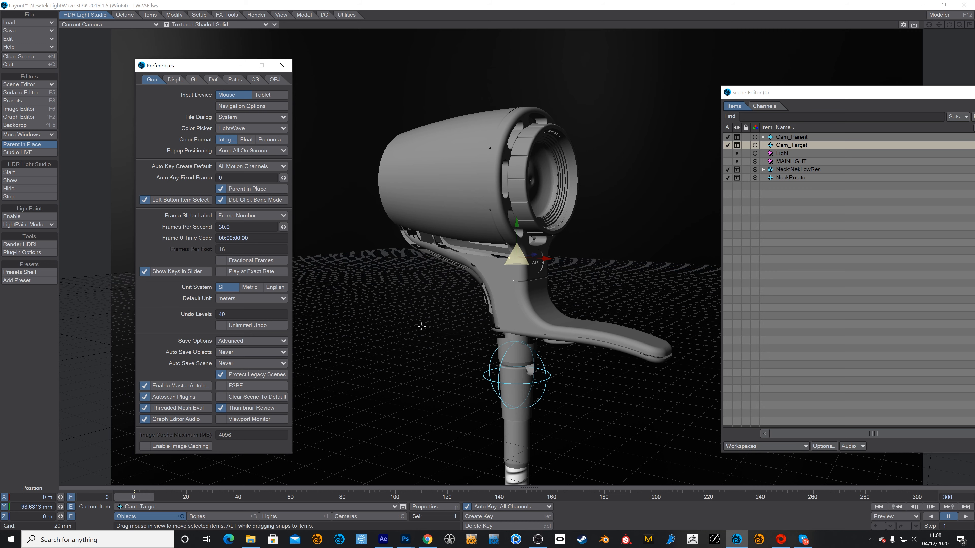
mouse_move(145, 493)
mouse_down()
mouse_move(746, 496)
mouse_move(138, 497)
mouse_up()
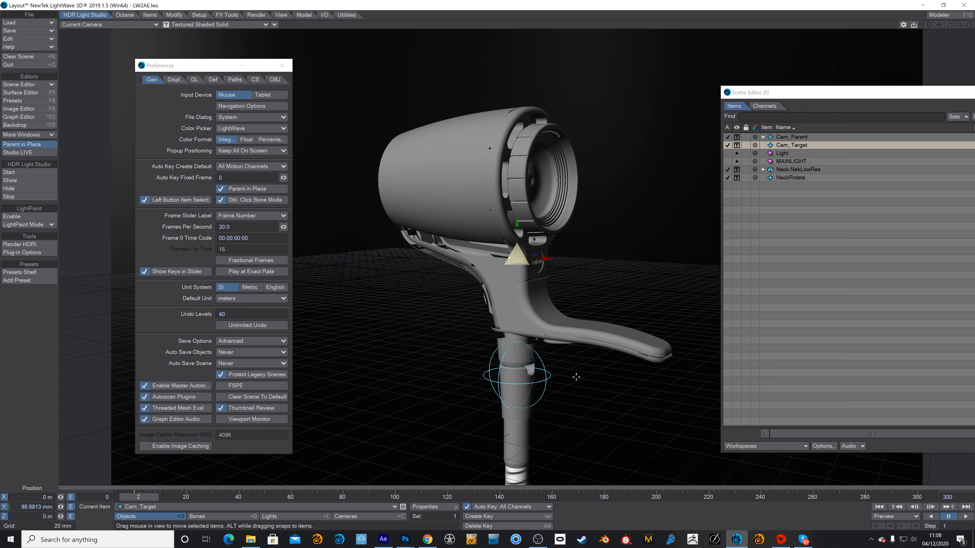
click(531, 356)
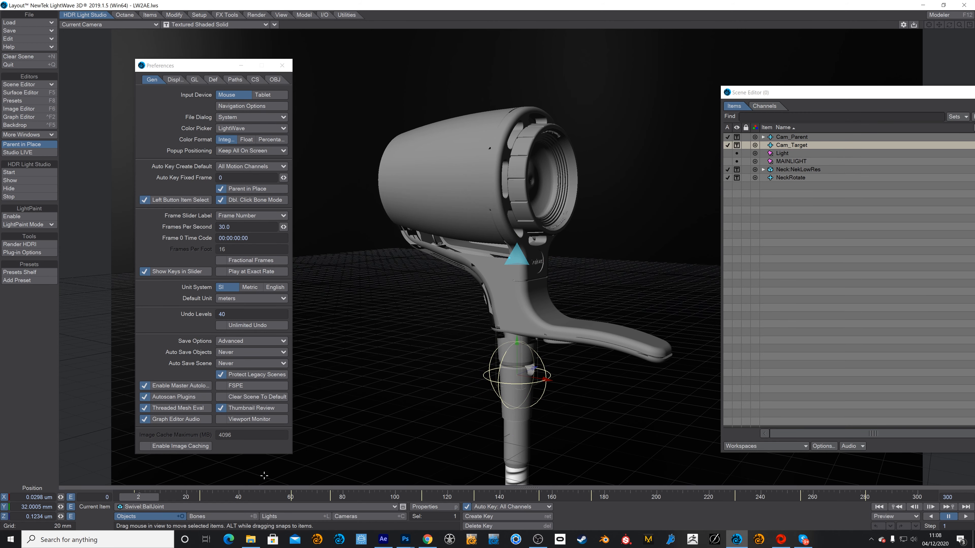
drag(213, 497, 134, 497)
Add a null object named Master to the scene
key(ctrl+n)
text(Master)
key(Return)
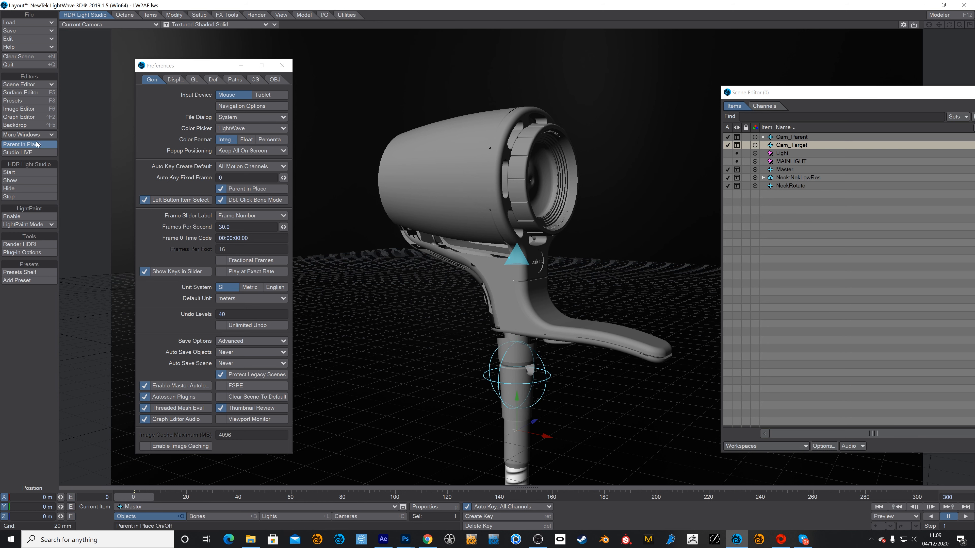
Parent all the other top-level scene items to the Master null
drag(796, 139, 785, 170)
ctrl+click(792, 171)
ctrl+click(790, 177)
ctrl+click(792, 187)
click(785, 138)
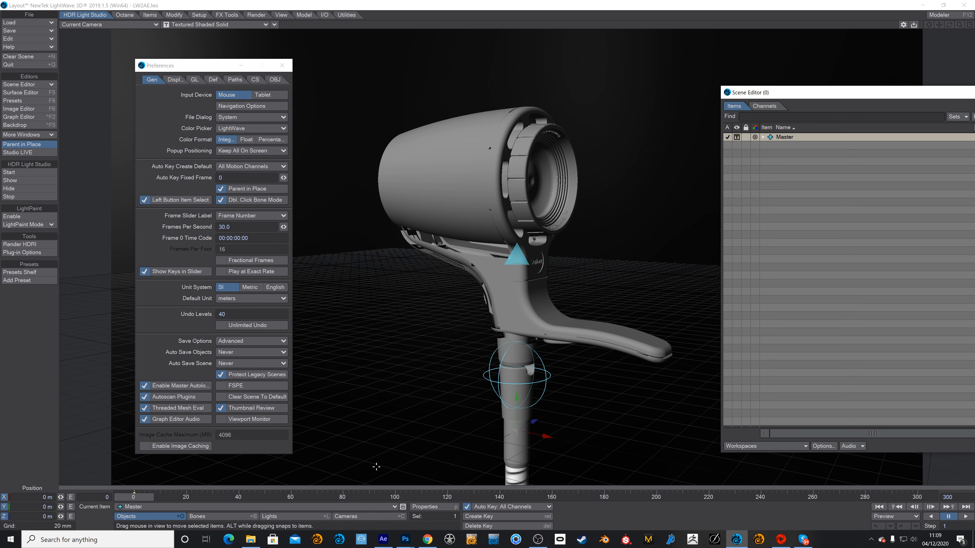
Scale the Master null to 10 on all three axes and expand its hierarchy in the Scene Editor
key(h)
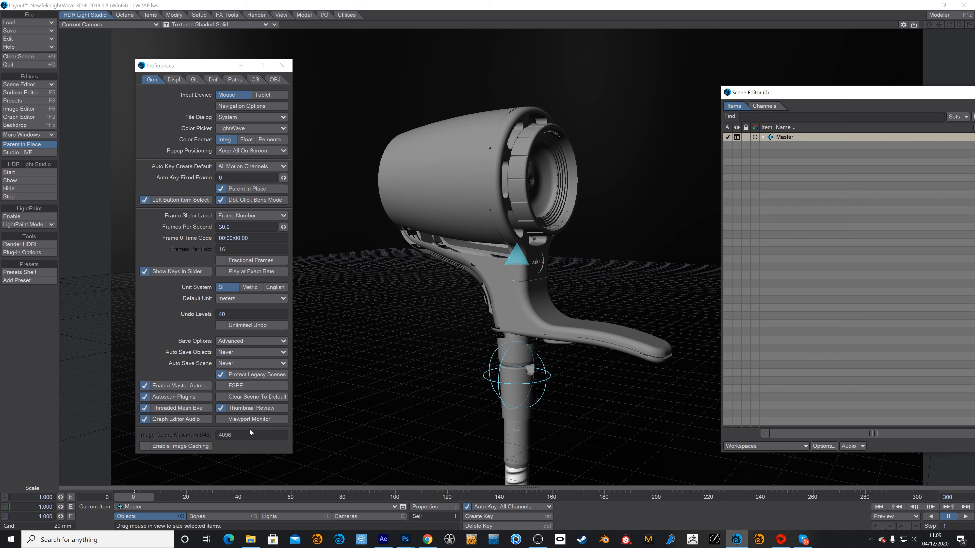
click(43, 498)
text(10)
key(Tab)
text(10)
key(Tab)
text(10)
key(Return)
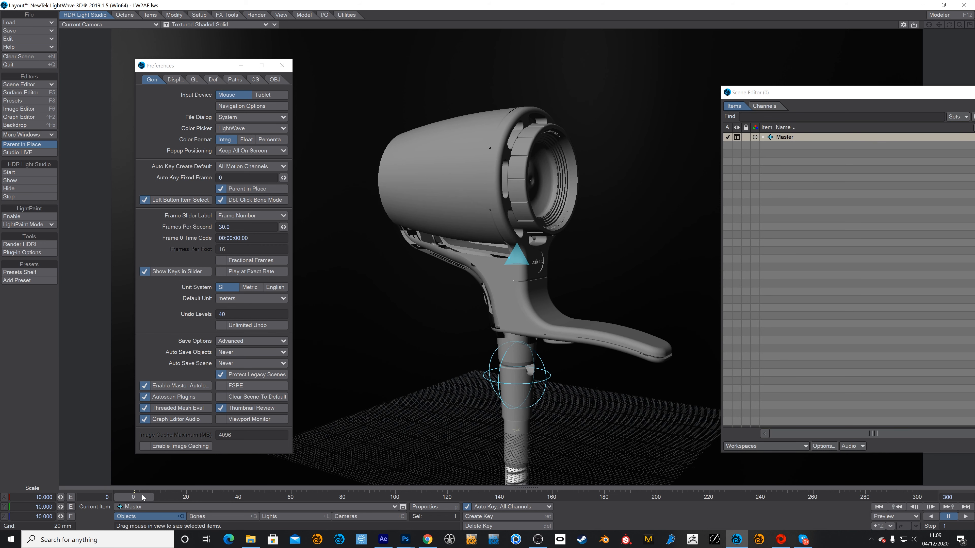
click(764, 137)
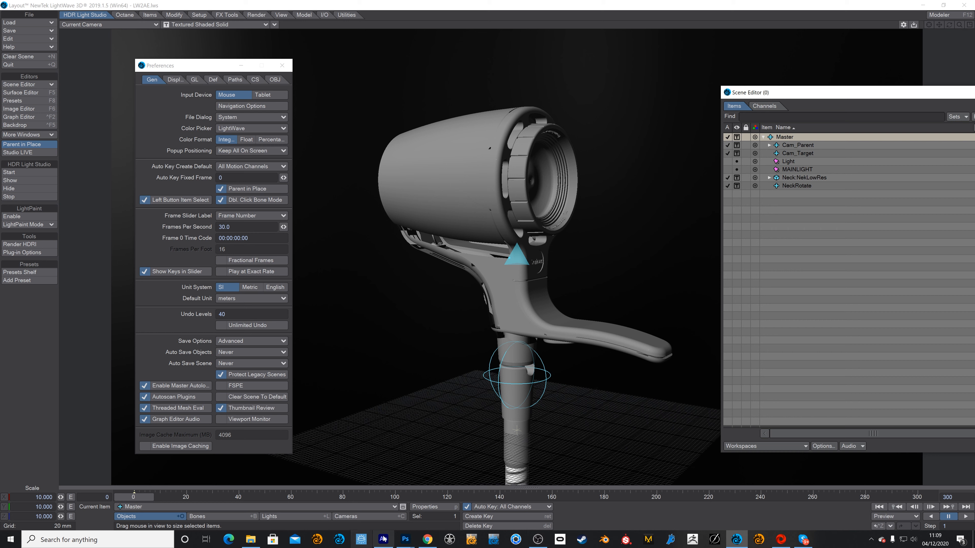
Send the LightWave camera to After Effects and scrub through the Default composition containing the RenderHead footage
click(383, 516)
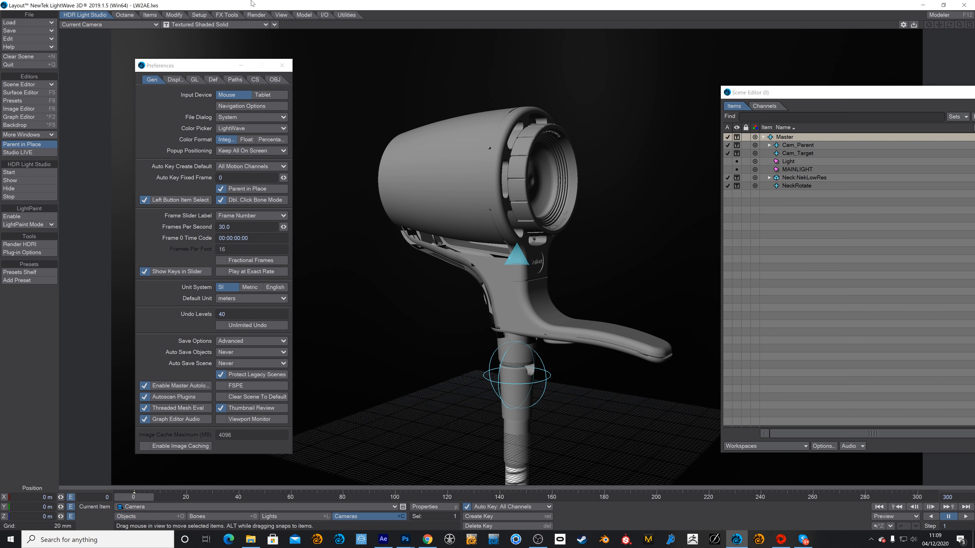
click(324, 15)
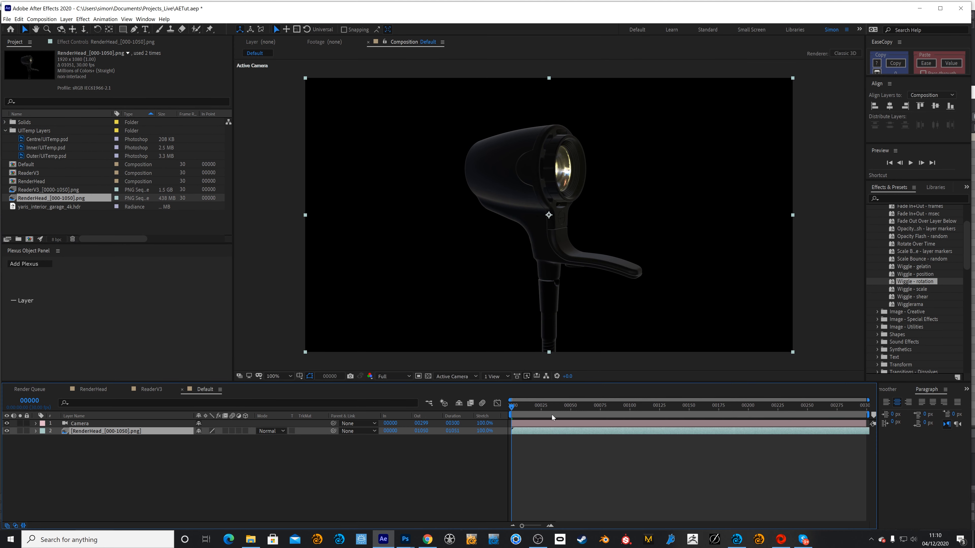
drag(528, 409, 746, 408)
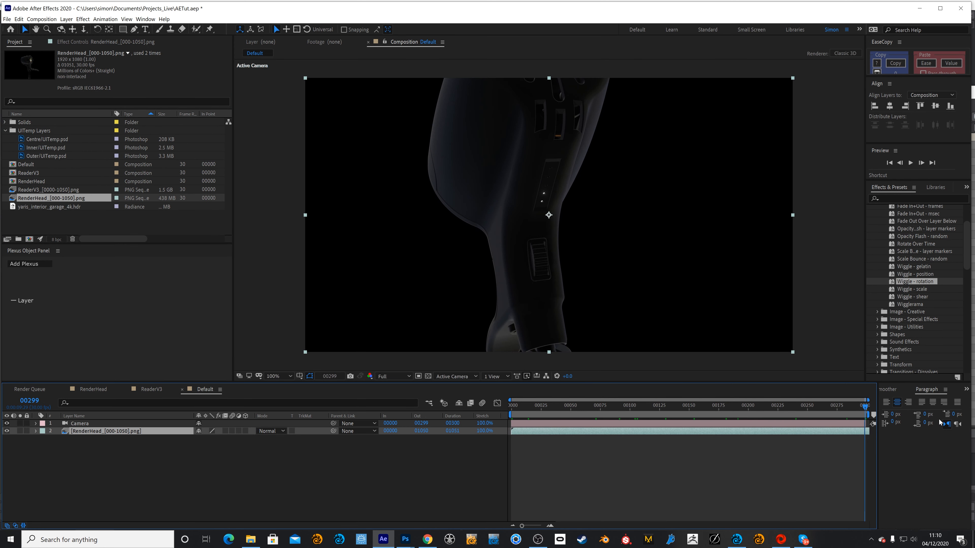
key(Home)
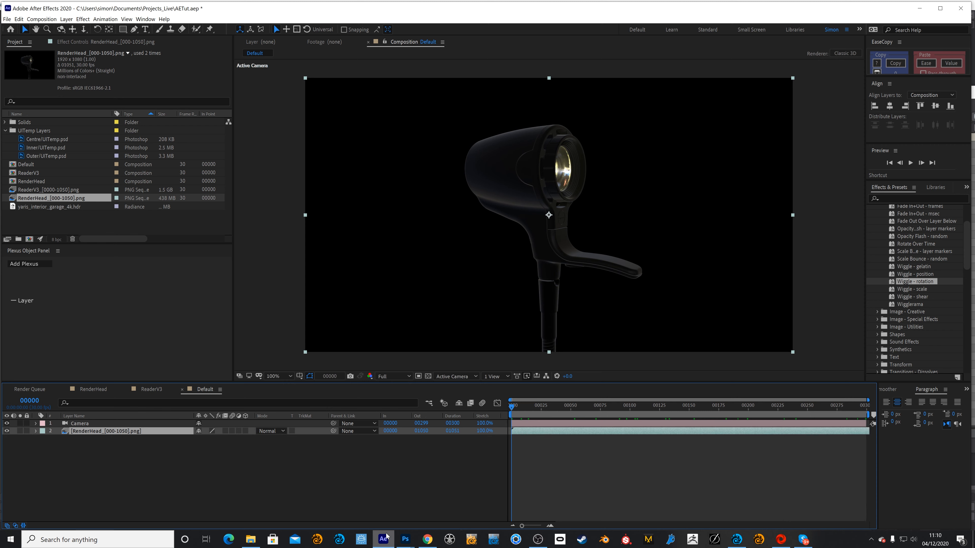
Switch back to LightWave, send the Swivel:BallJoint item to the After Effects Default composition, and scrub to check its tracking
click(740, 540)
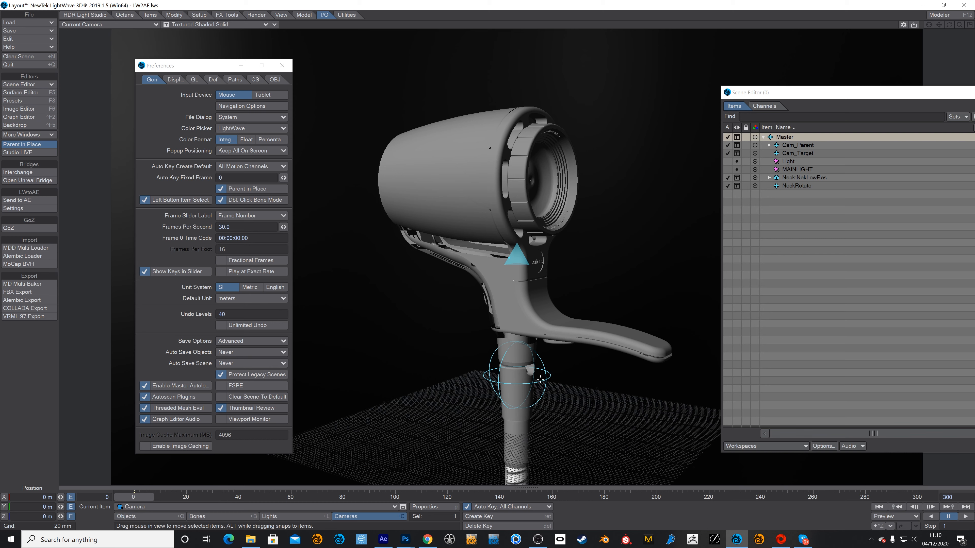
click(549, 374)
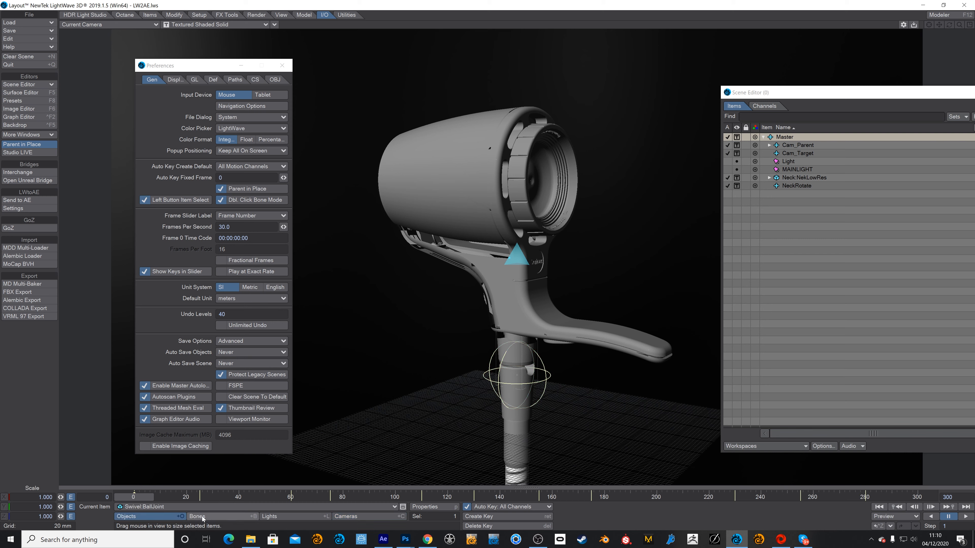
mouse_move(137, 497)
mouse_down()
mouse_move(640, 497)
mouse_move(134, 497)
mouse_up()
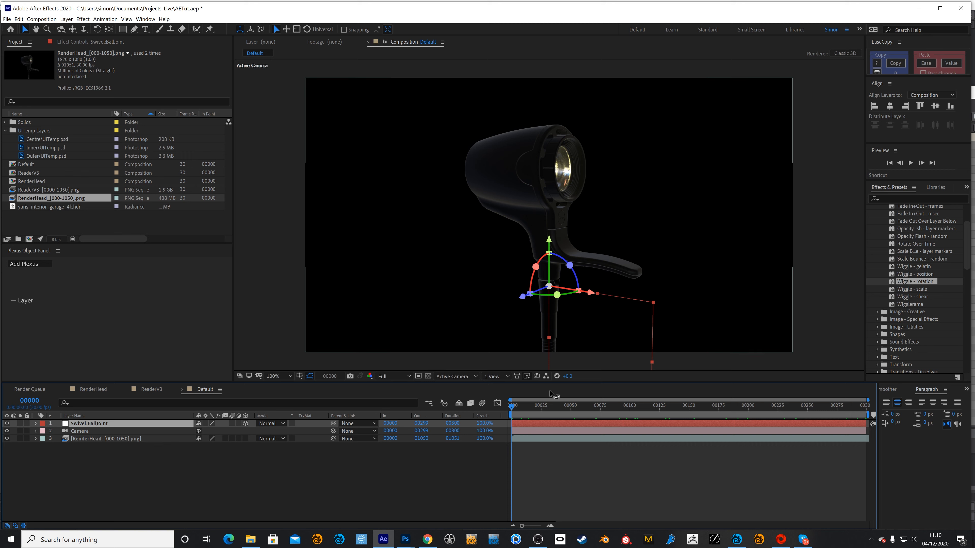
drag(536, 411, 269, 364)
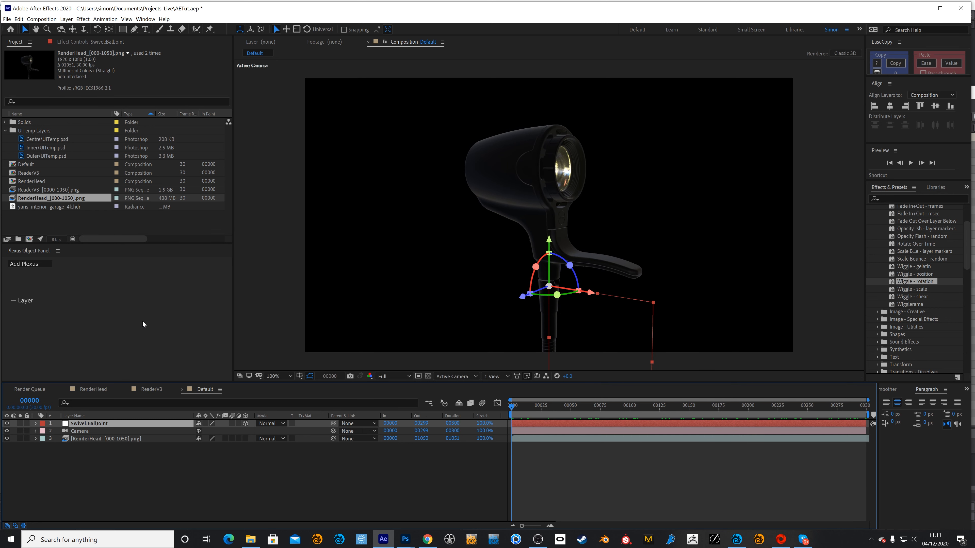
Add yaris_interior_garage_4k.hdr beneath the RenderHead layer in the Default composition and scrub to check it
click(124, 225)
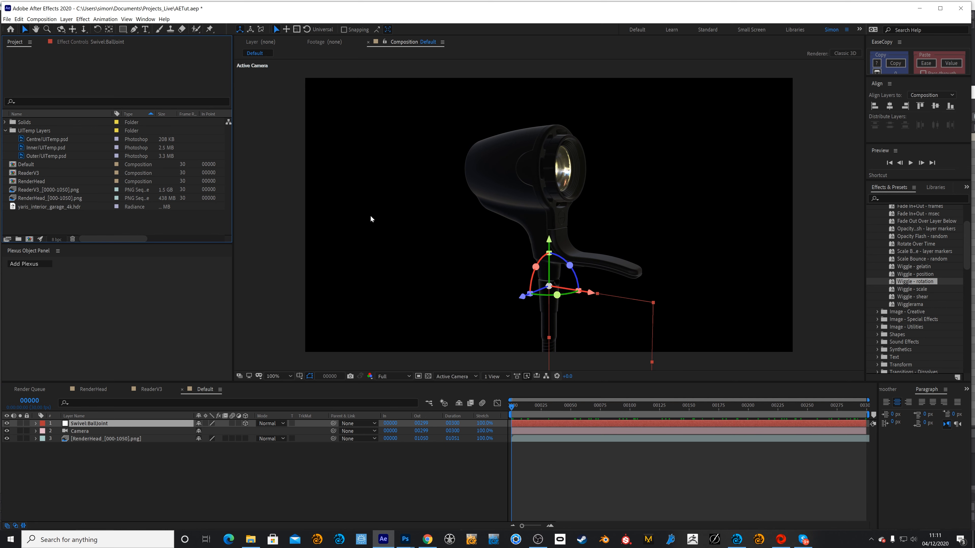
click(58, 208)
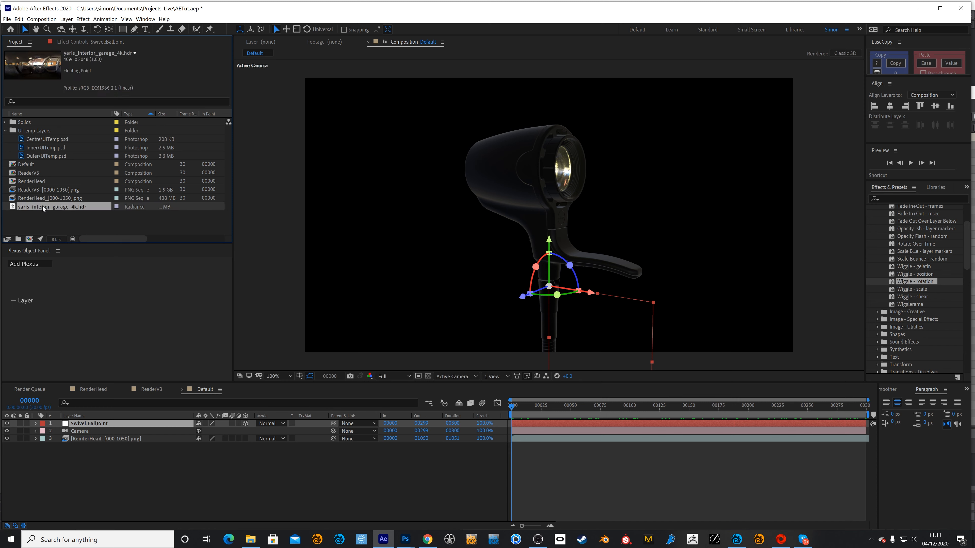
drag(43, 208, 119, 446)
drag(581, 412, 625, 412)
key(Home)
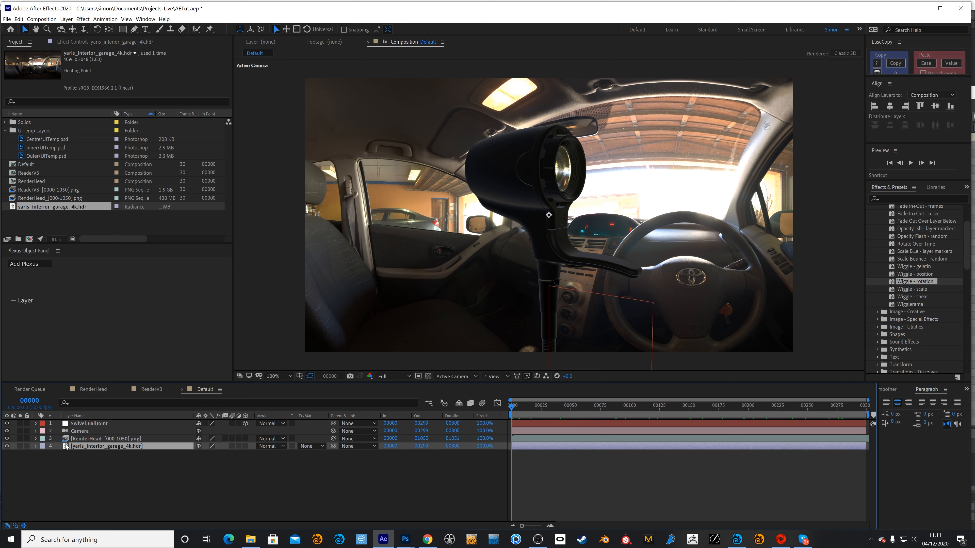
Create a solid named BG directly above the HDR layer
key(ctrl+y)
text(BG)
key(Return)
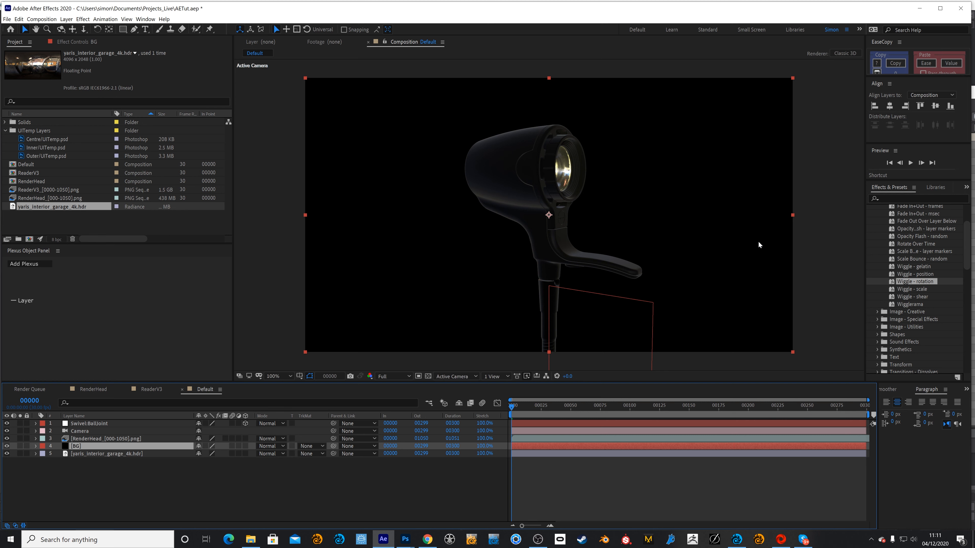
Apply CC Environment to the BG solid and use the yaris_interior_garage_4k.hdr layer as its environment
click(892, 197)
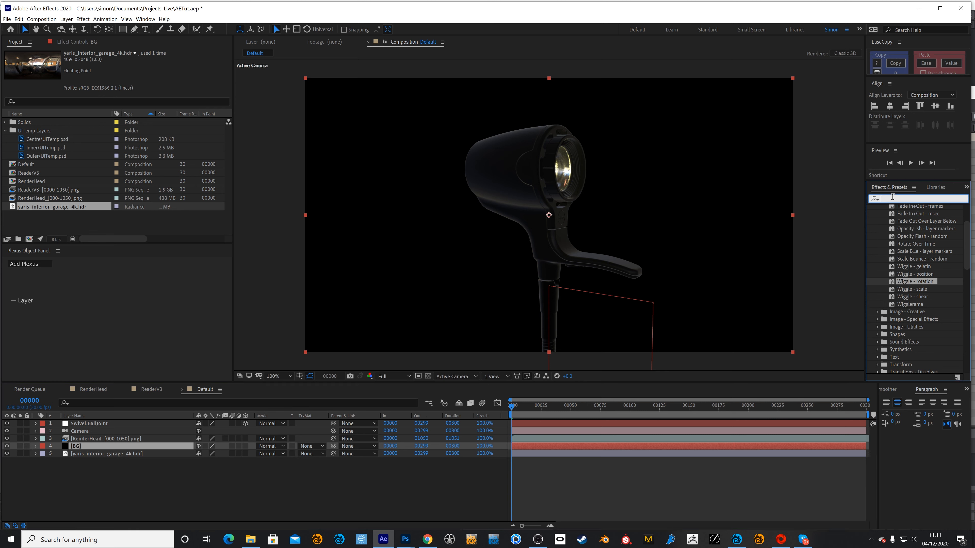
text(env)
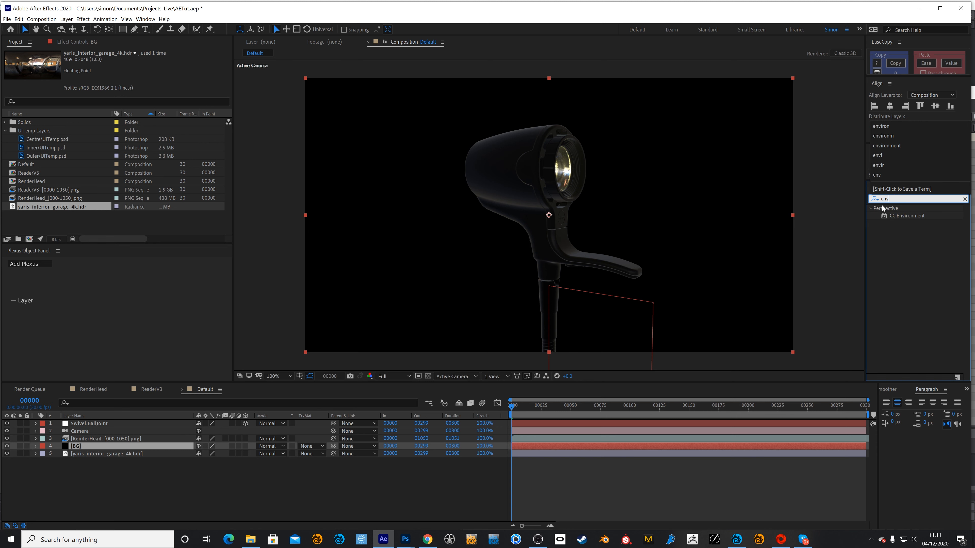
double_click(903, 216)
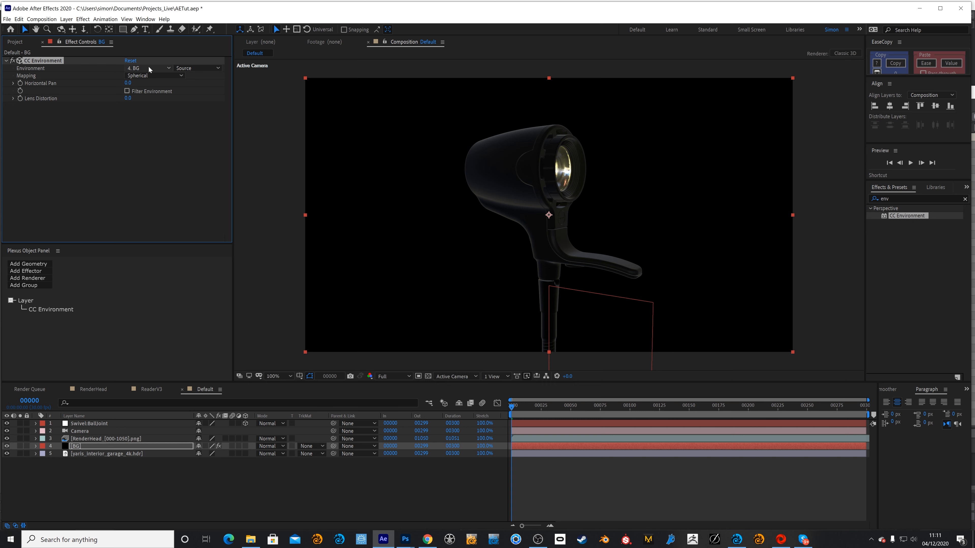
click(141, 68)
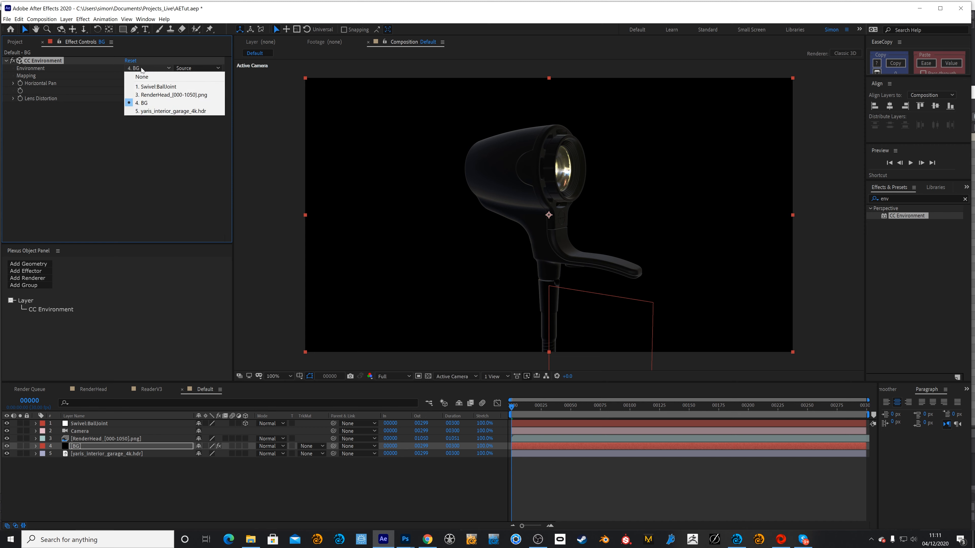
click(161, 111)
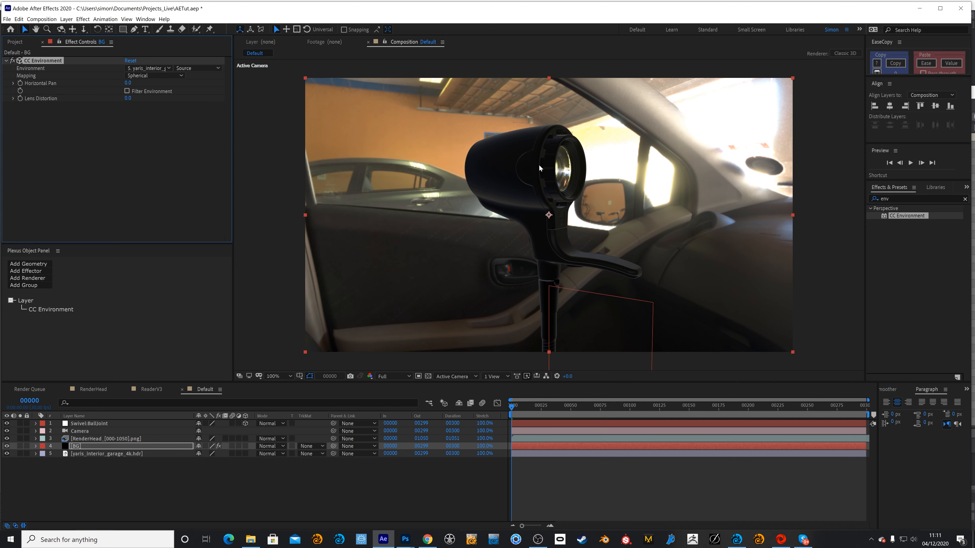
Preview the background's movement and set CC Environment's Lens Distortion to 84.0
drag(548, 411, 478, 392)
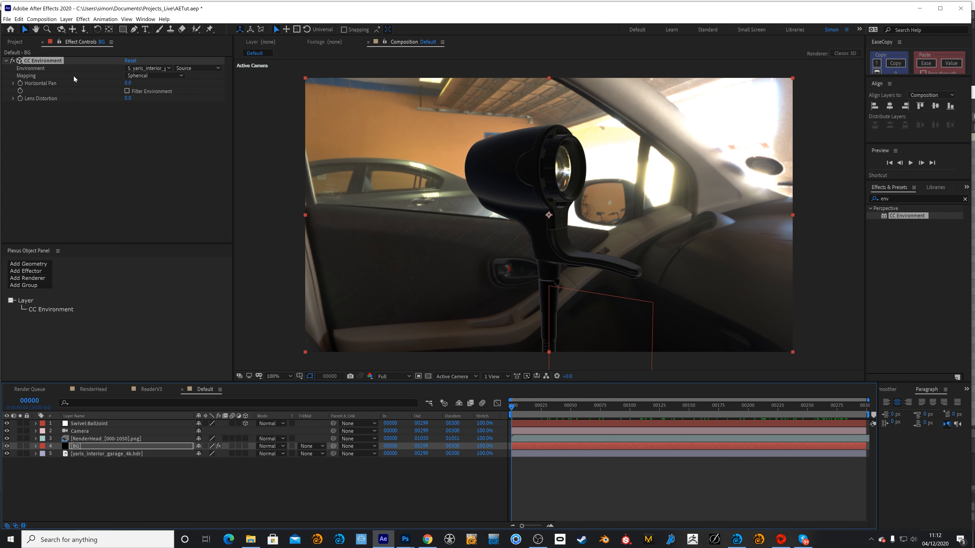
drag(129, 98, 164, 97)
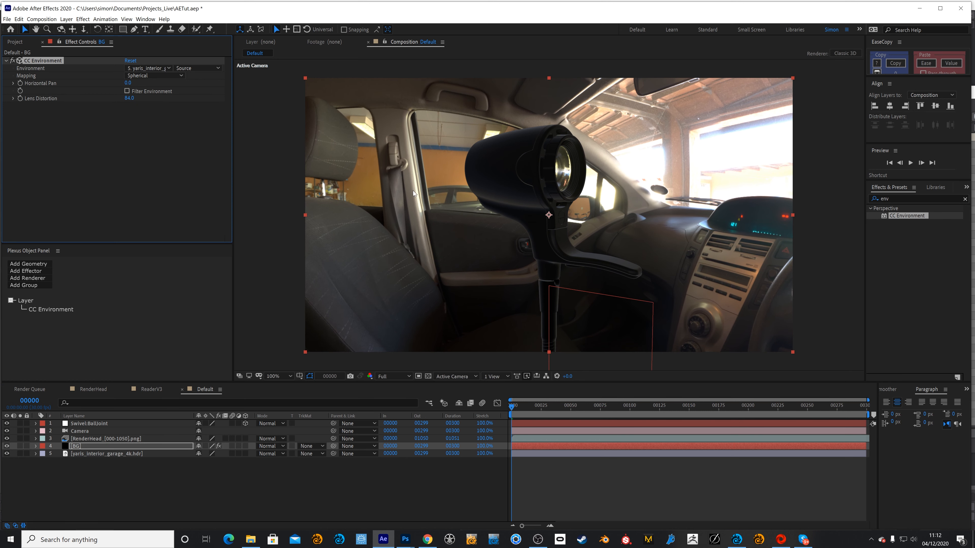
Apply Gaussian Blur to the BG solid with Blurriness 176.0 and Repeat Edge Pixels enabled
click(137, 447)
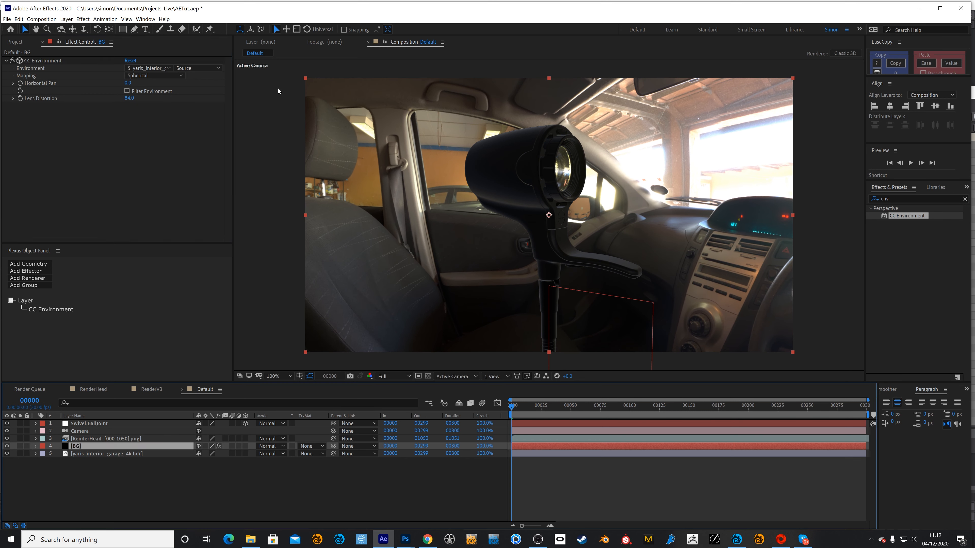
click(83, 19)
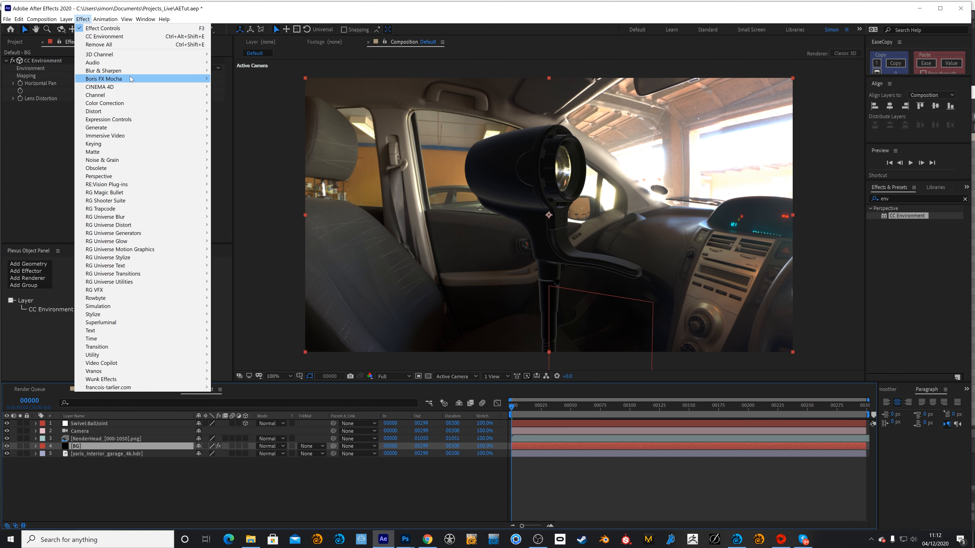
mouse_move(126, 71)
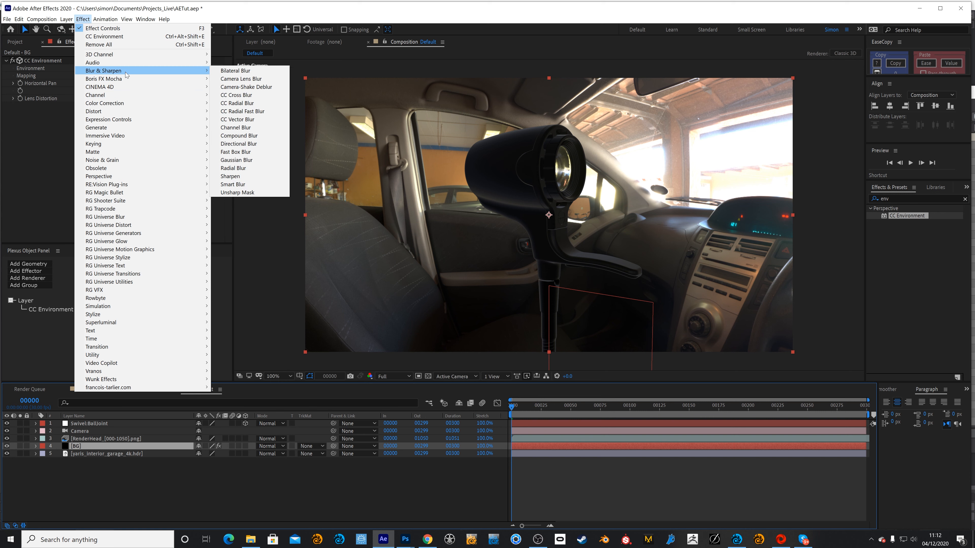
click(237, 160)
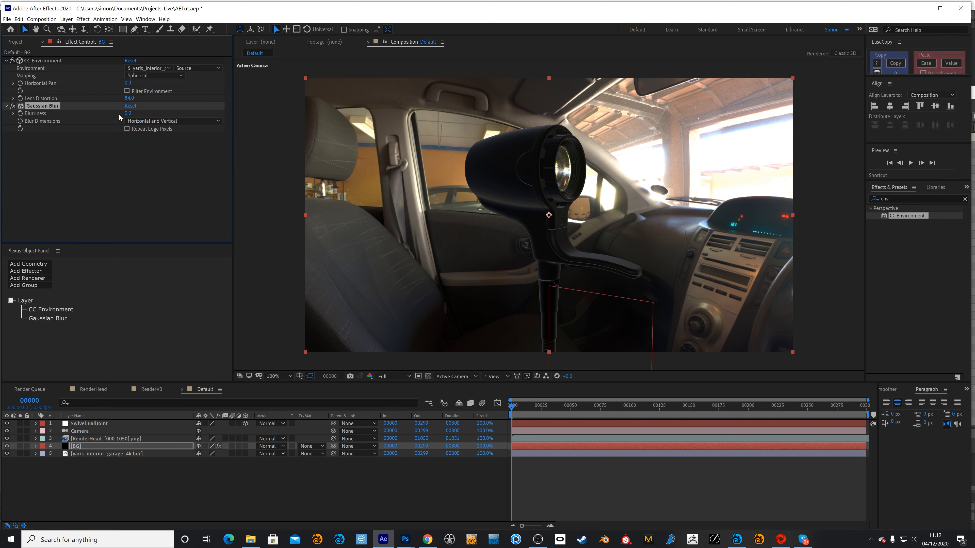
drag(128, 114, 777, 141)
drag(130, 113, 556, 122)
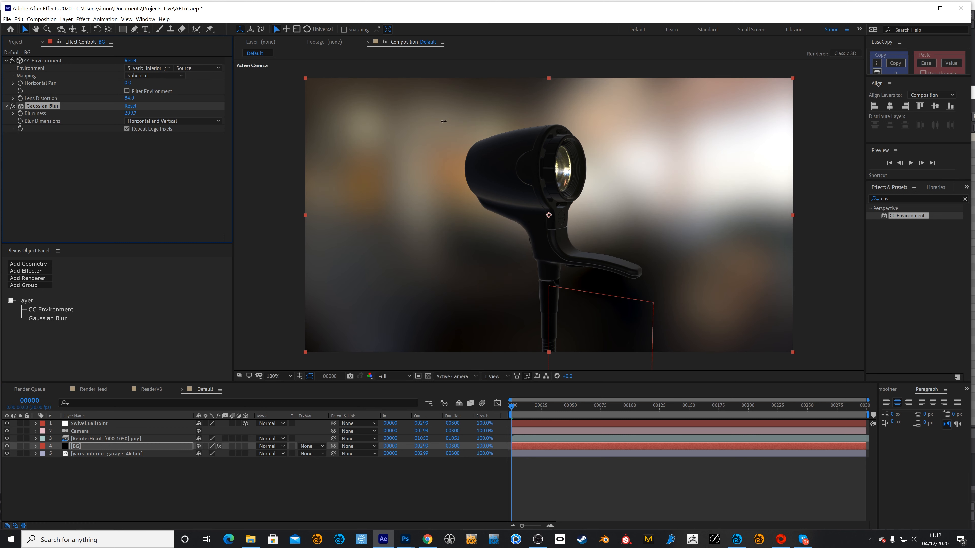
drag(405, 121, 322, 112)
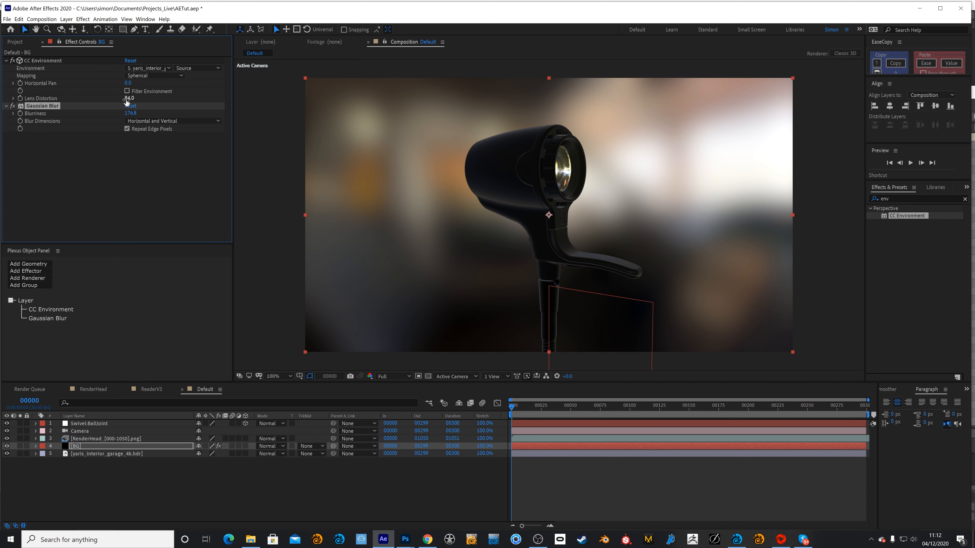
Set CC Environment's Lens Distortion to -31.0 and Horizontal Pan to 176.0, and preview the composited background
drag(127, 98, 54, 95)
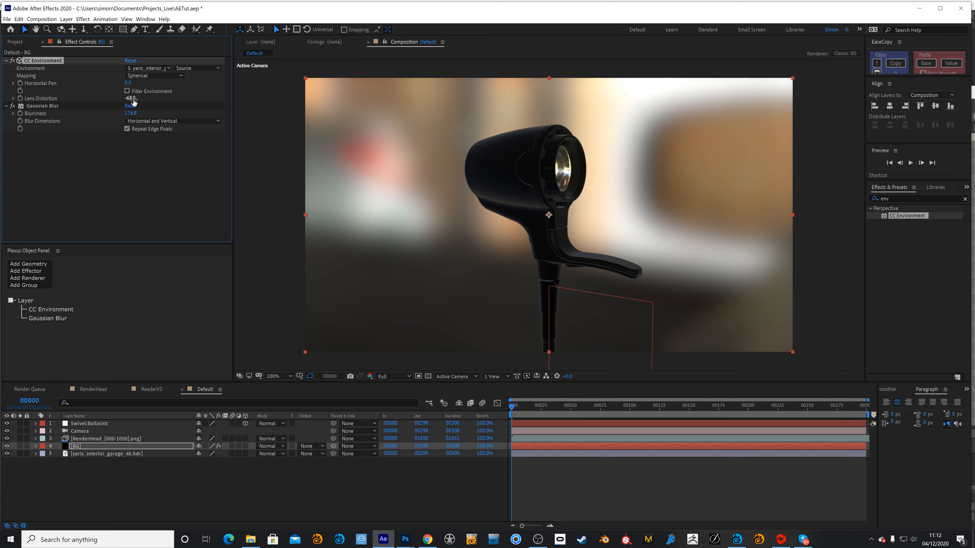
drag(125, 84, 169, 89)
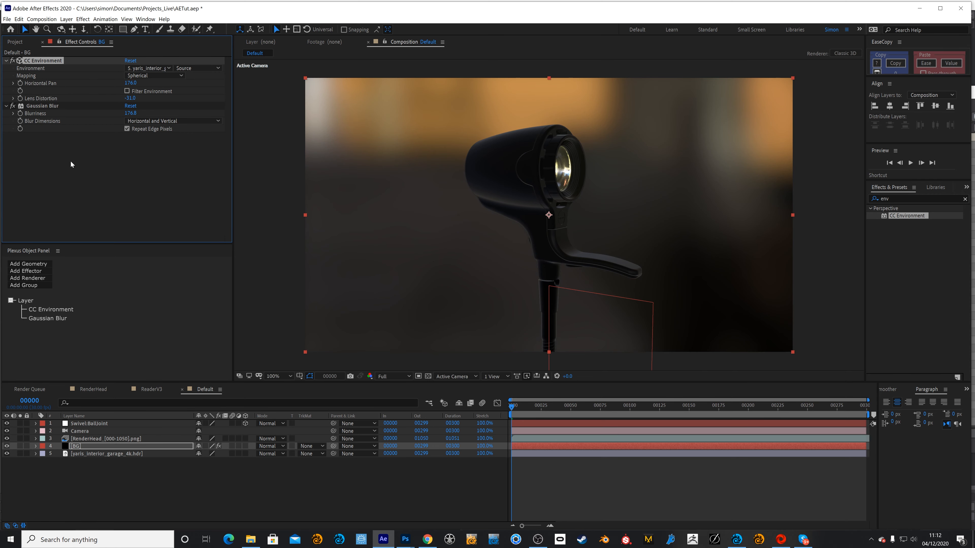
drag(657, 406, 116, 163)
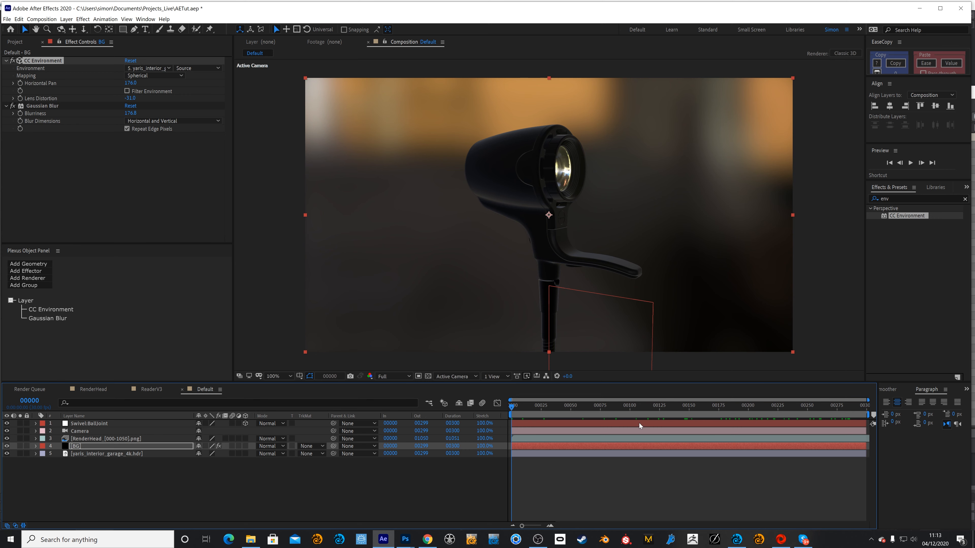
click(910, 163)
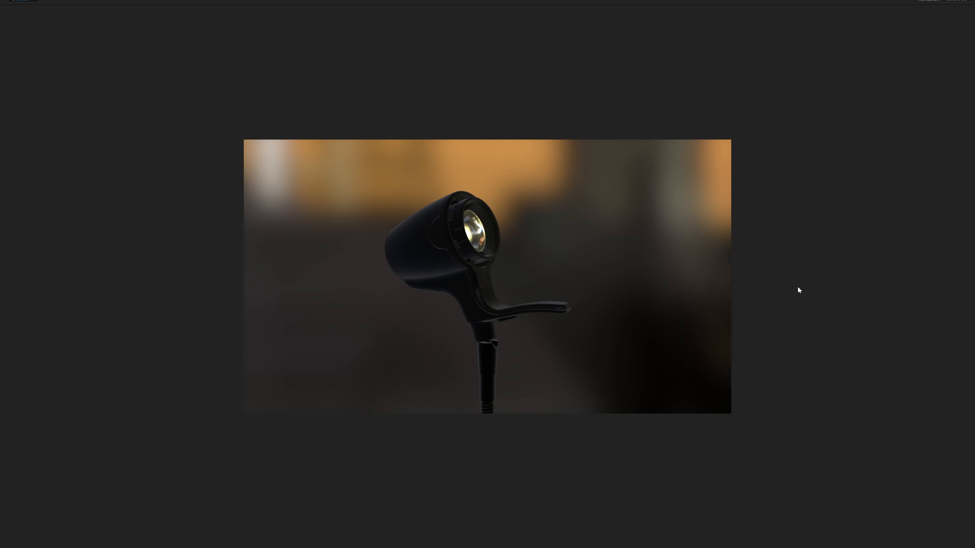
key(space)
drag(675, 401, 498, 406)
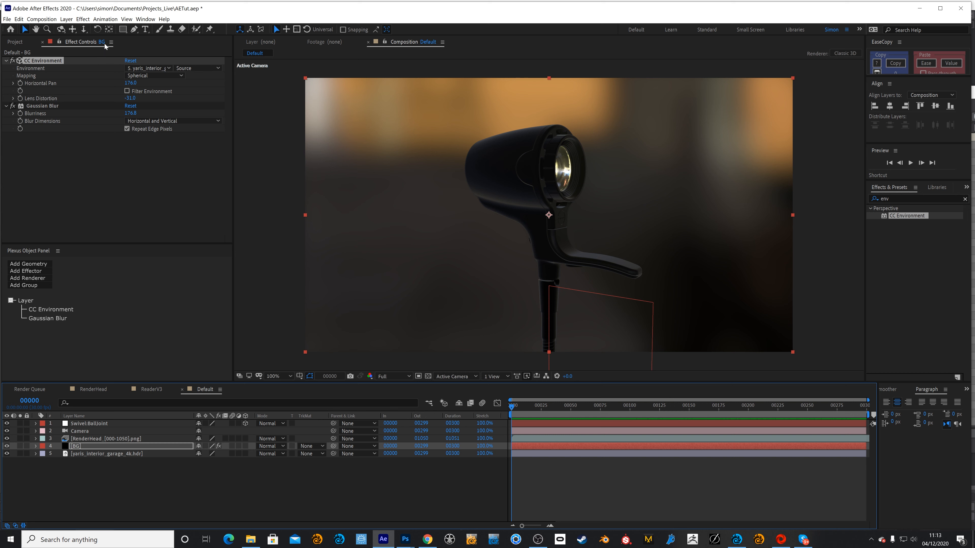
Create a text layer reading LABEL beside the rendered head
click(145, 29)
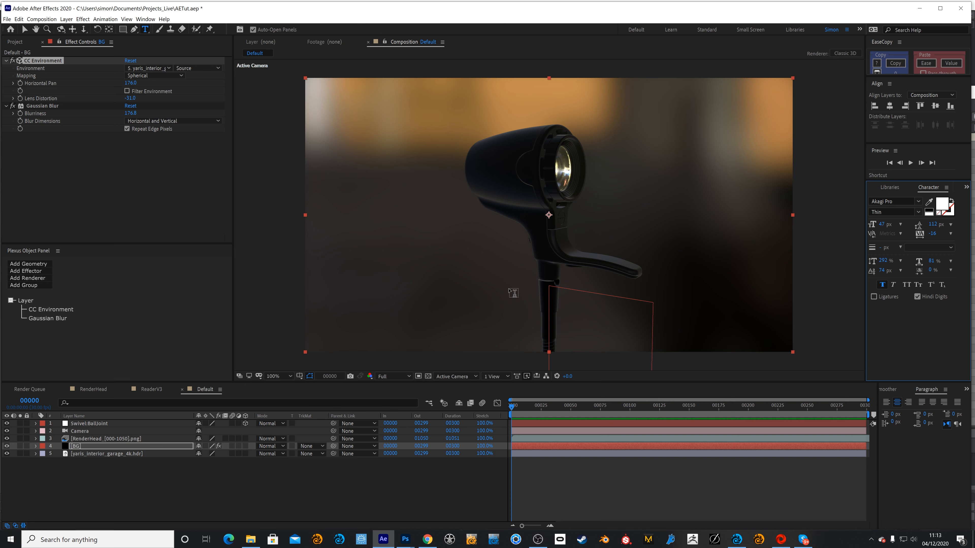
click(636, 239)
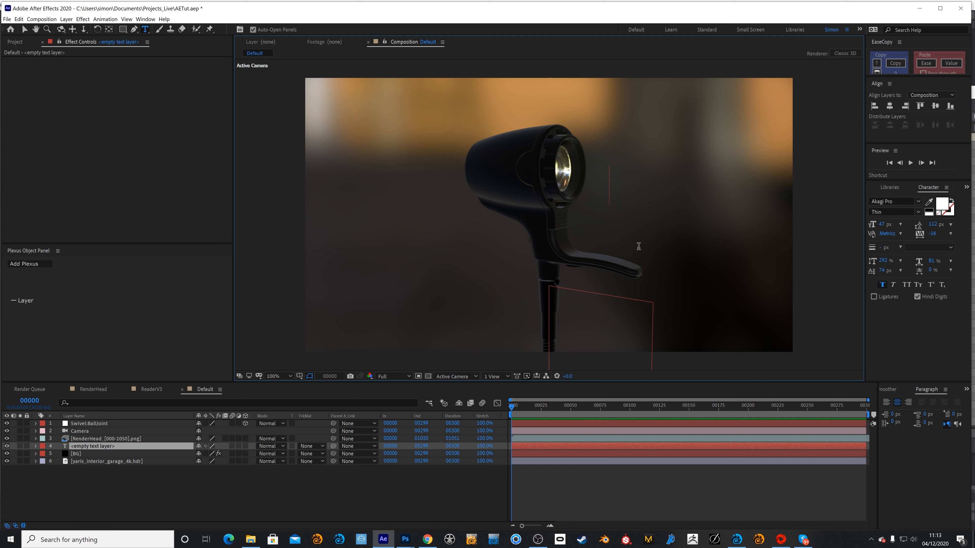
text(LAB)
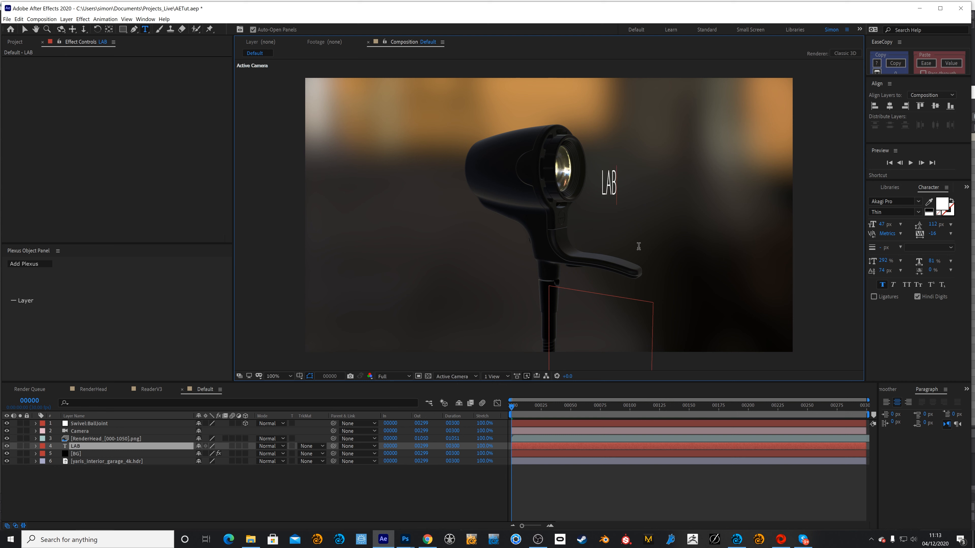
text(EL)
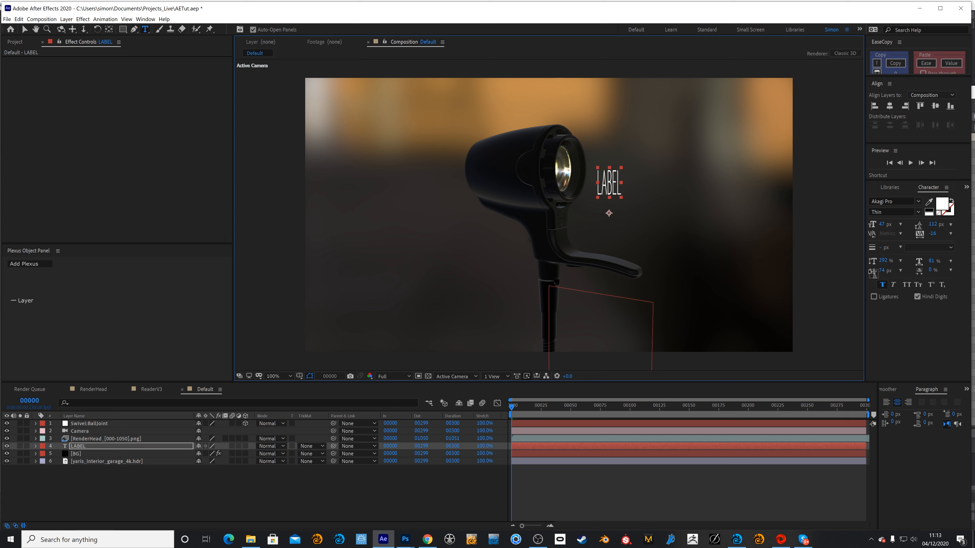
key(KP_Enter)
Set the LABEL text's vertical and horizontal character scale to 100%
click(884, 262)
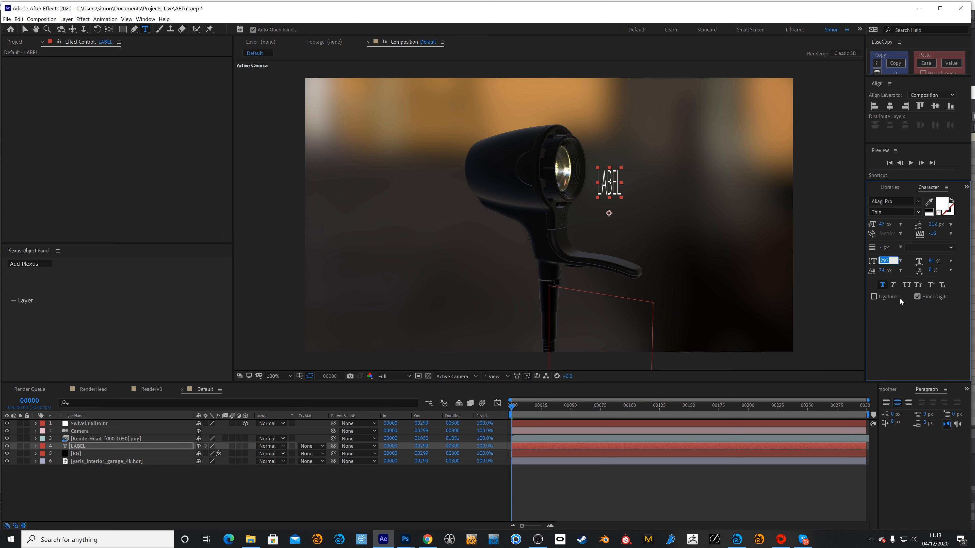
text(100)
key(Return)
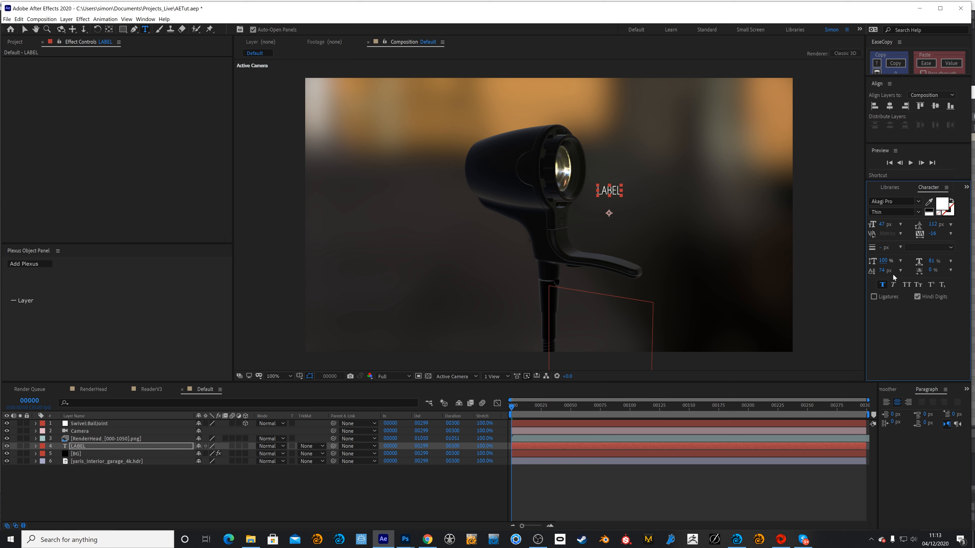
click(931, 261)
text(0)
key(Return)
click(931, 261)
text(100)
key(Return)
Move the LABEL text slightly down and away from the head, and centre its anchor point on the word
key(v)
drag(624, 194, 645, 216)
click(109, 30)
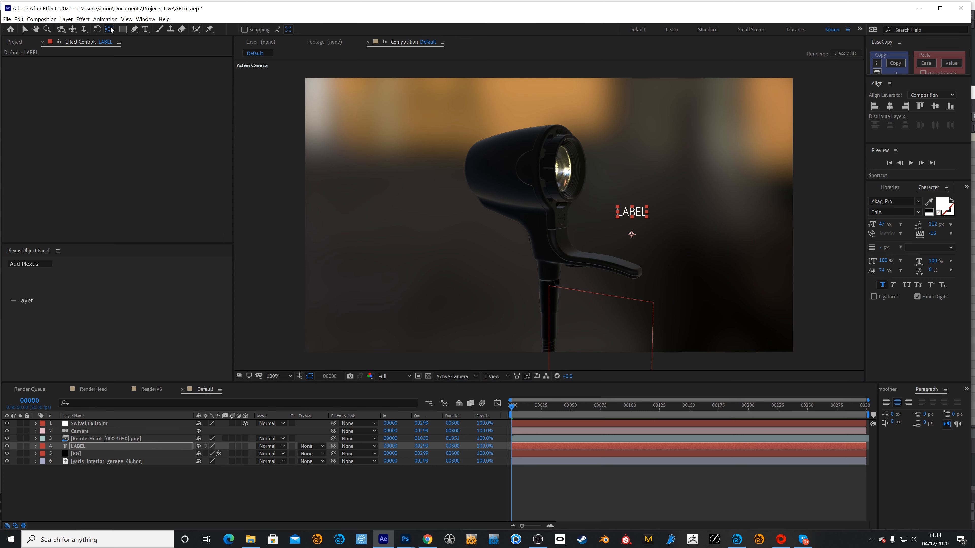
drag(631, 234, 635, 211)
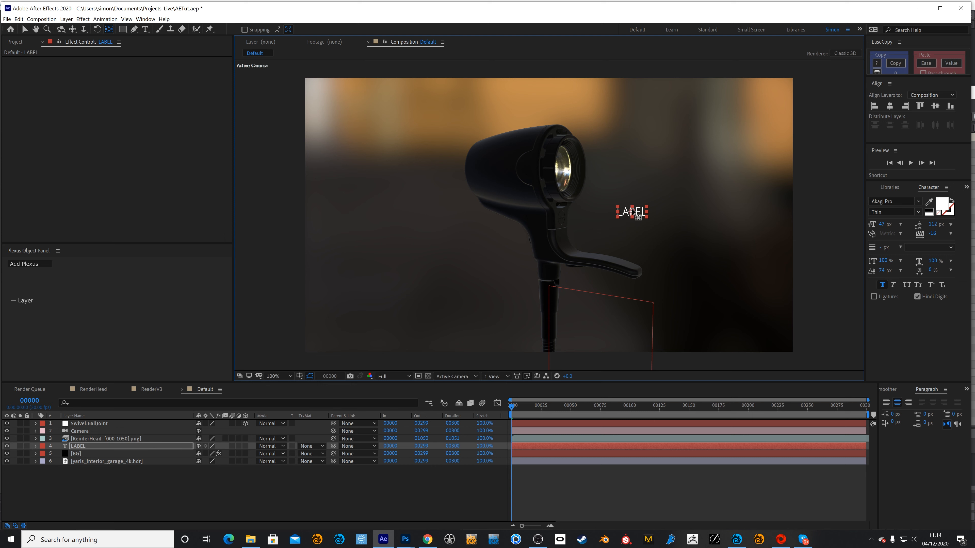
scroll(638, 211, up, 2)
drag(720, 207, 521, 213)
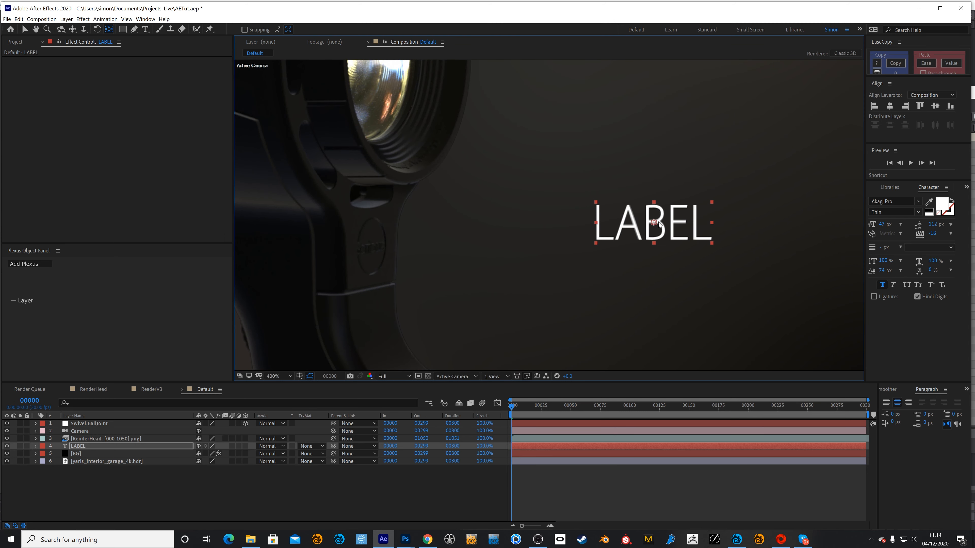
scroll(638, 235, down, 5)
scroll(636, 234, up, 3)
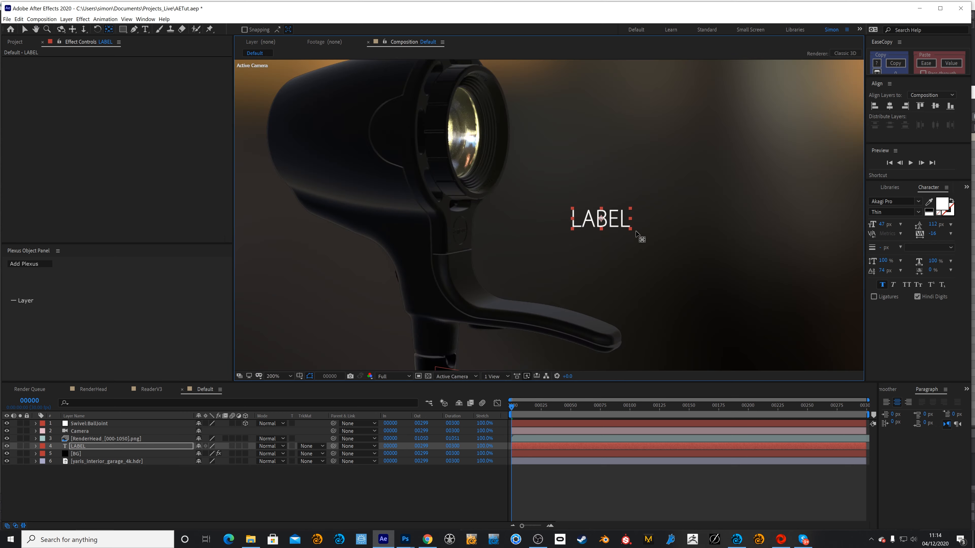
key(comma)
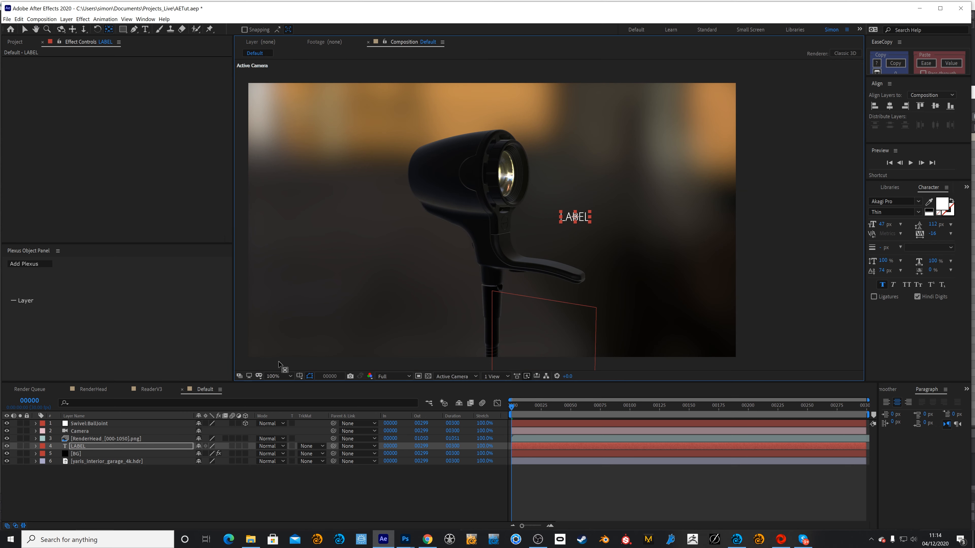
Place the LABEL layer at the top of the layer stack and make it a 3D layer
drag(104, 447, 108, 422)
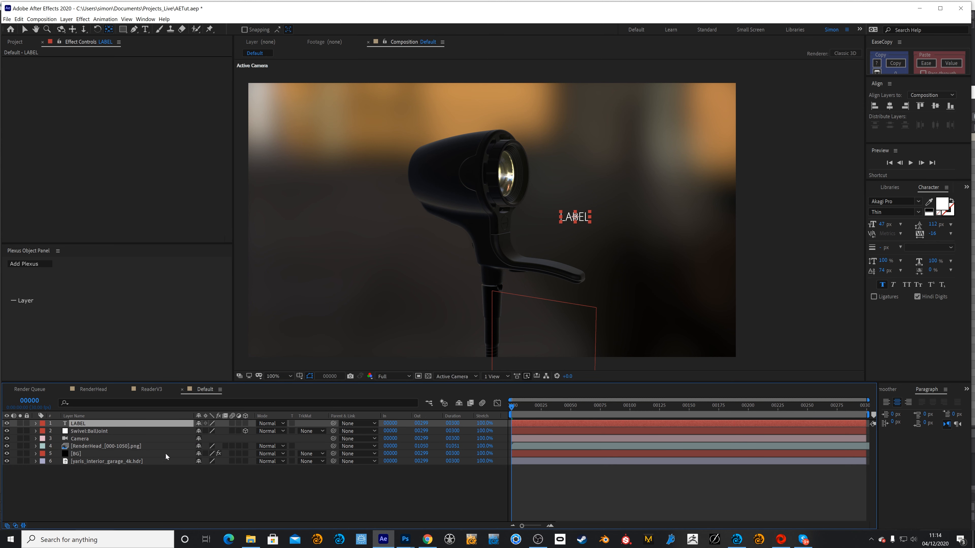
click(245, 423)
scroll(551, 296, down, 6)
scroll(553, 298, up, 4)
scroll(549, 293, down, 6)
scroll(551, 297, up, 8)
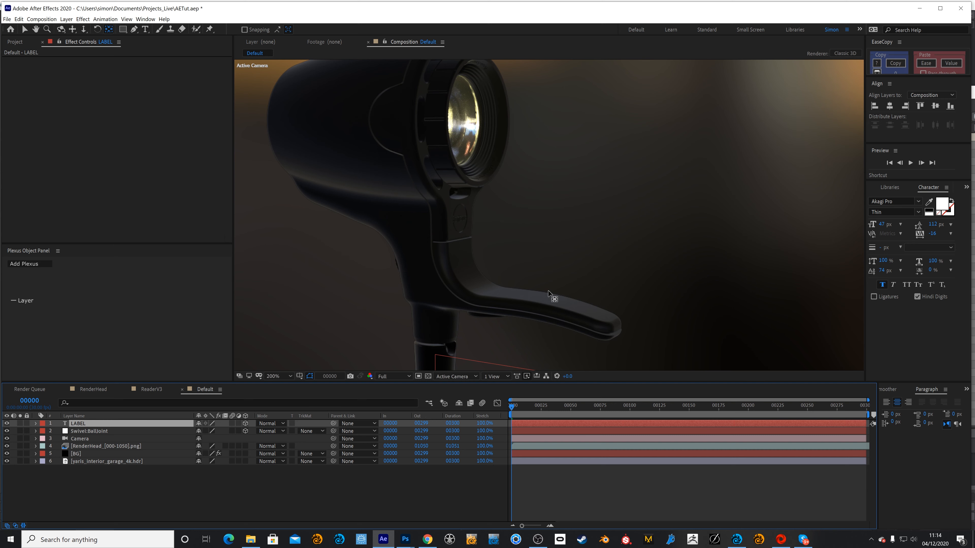
scroll(552, 298, down, 2)
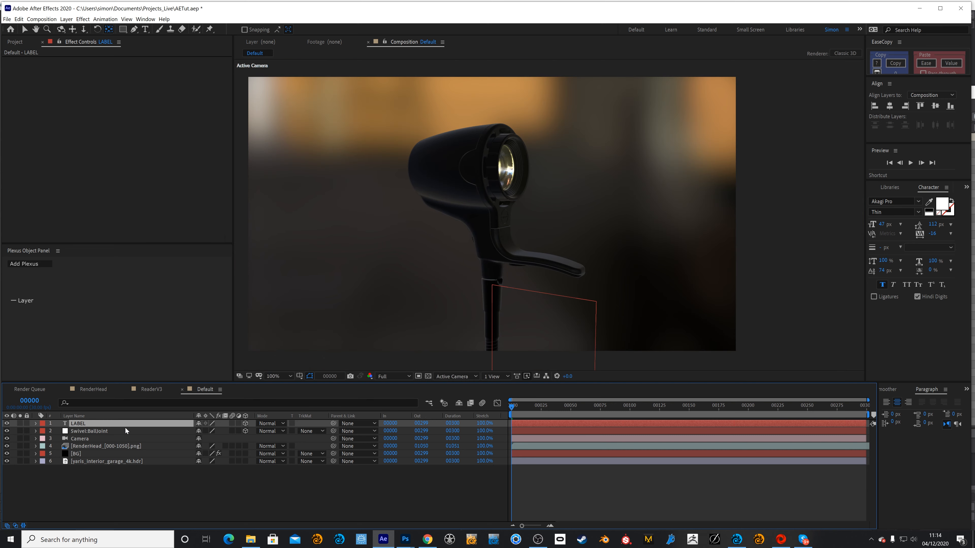
Set the LABEL layer's Position to 0, 0, 0
key(p)
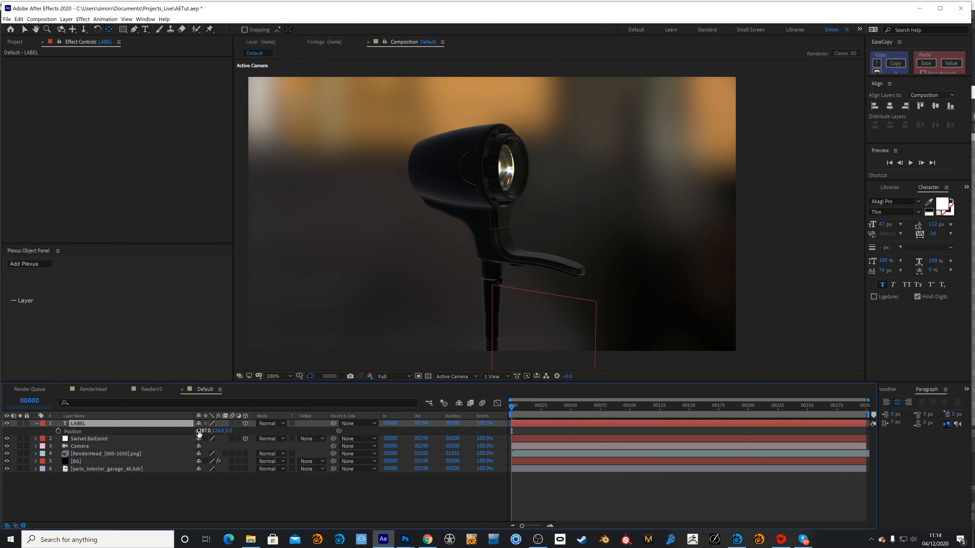
text(0)
key(Tab)
text(0)
key(Tab)
text(0)
key(Return)
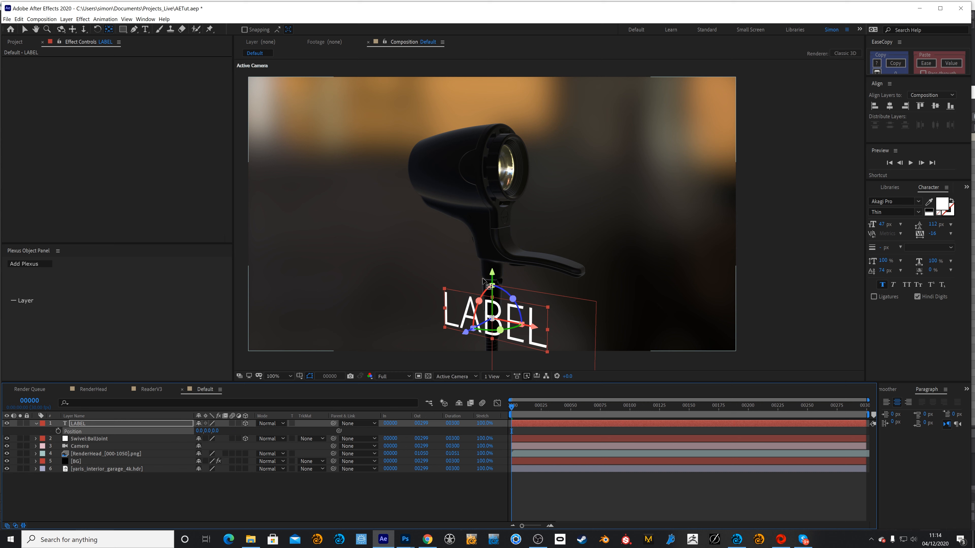
Raise the LABEL layer and shift it sideways to sit above the head's bracket arm, and set its Scale to 20%
click(24, 30)
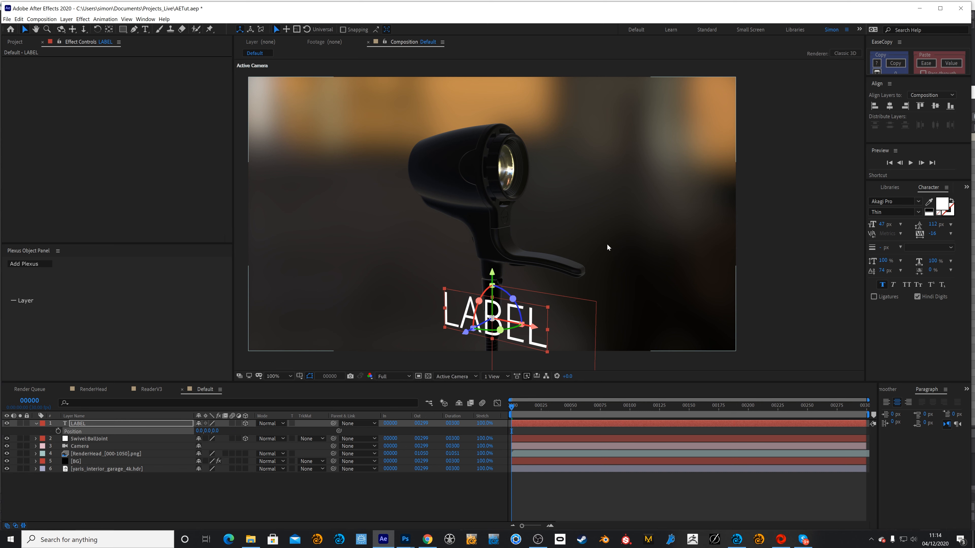
drag(493, 253, 498, 278)
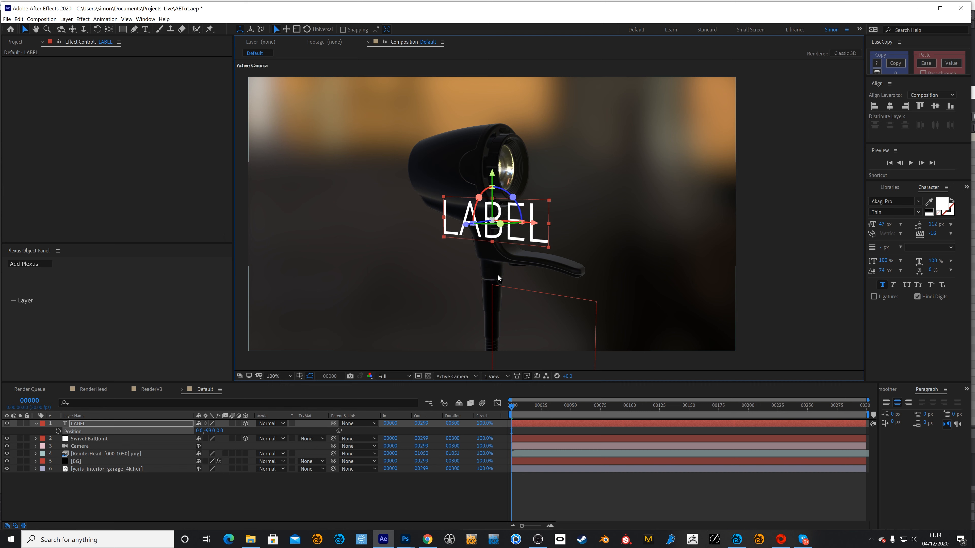
key(s)
drag(239, 431, 211, 430)
mouse_move(533, 223)
mouse_down()
mouse_move(559, 227)
mouse_move(534, 224)
mouse_up()
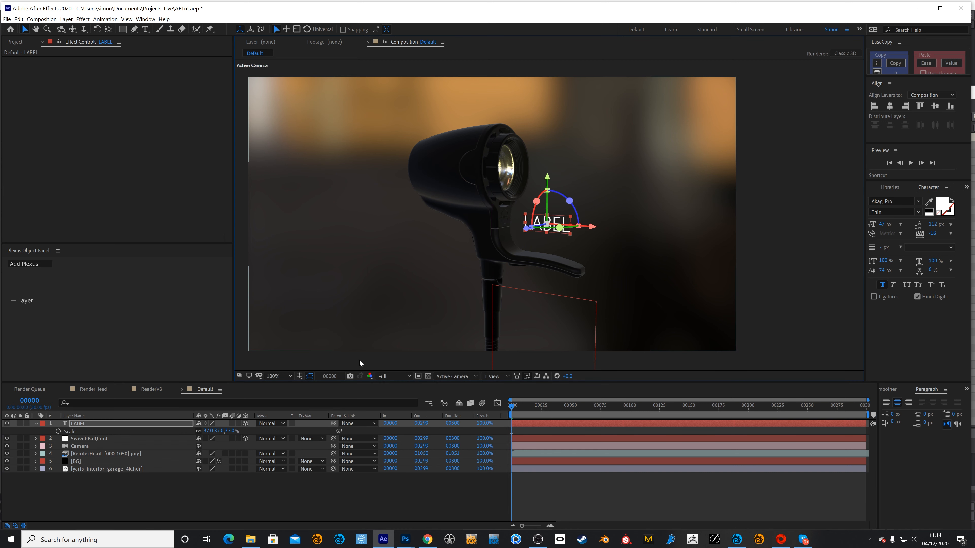
drag(231, 431, 223, 429)
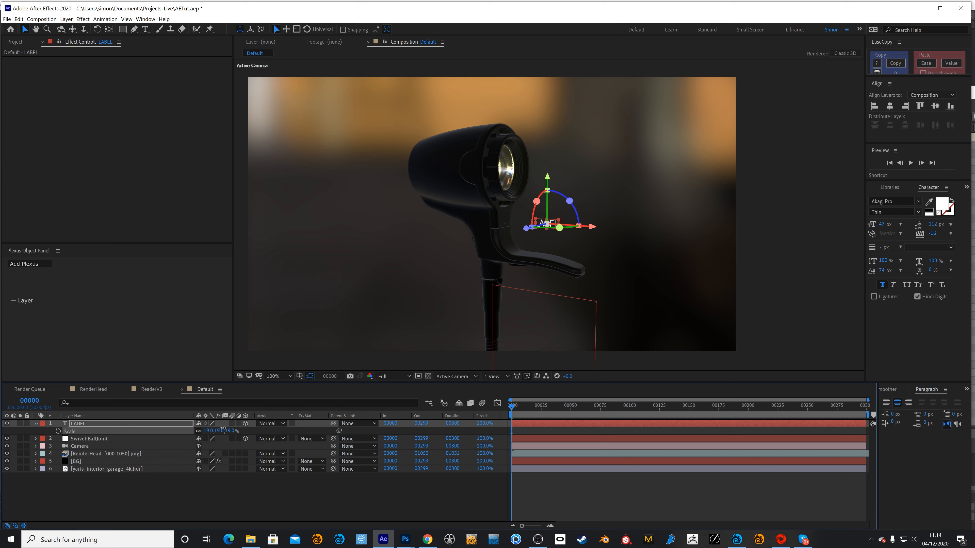
click(229, 431)
text(20)
key(Return)
Hide the layer controls and parent the LABEL layer to Swivel:BallJoint, scrubbing to compare its motion with the head
key(ctrl+shift+h)
drag(524, 406, 464, 391)
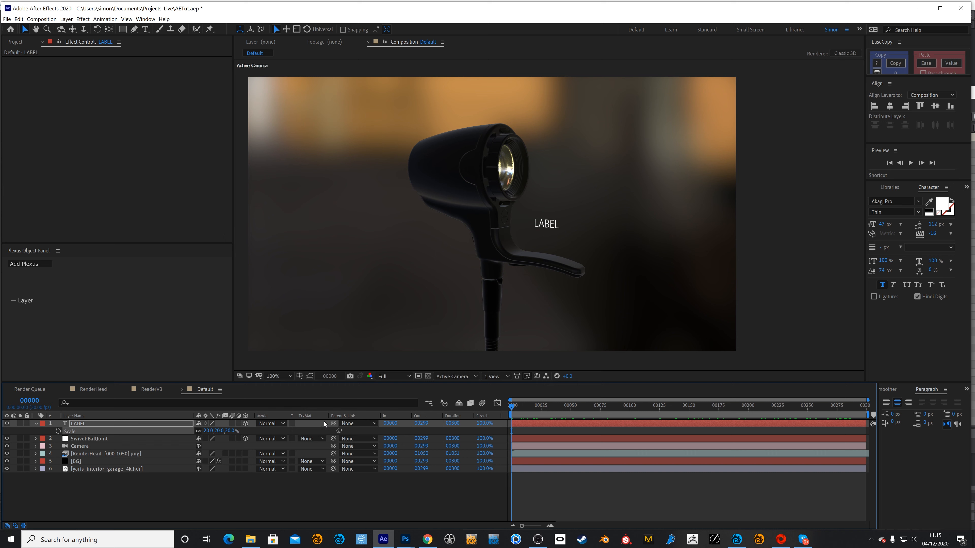
drag(334, 423, 101, 439)
drag(527, 411, 499, 404)
Lower the LABEL layer slightly towards the bracket arm and hide the layer controls
click(141, 422)
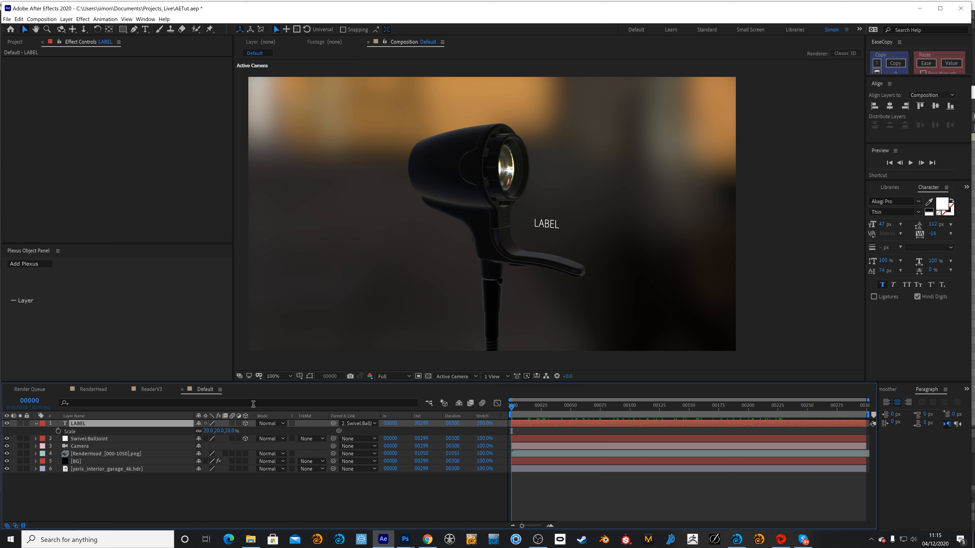
drag(547, 178, 546, 191)
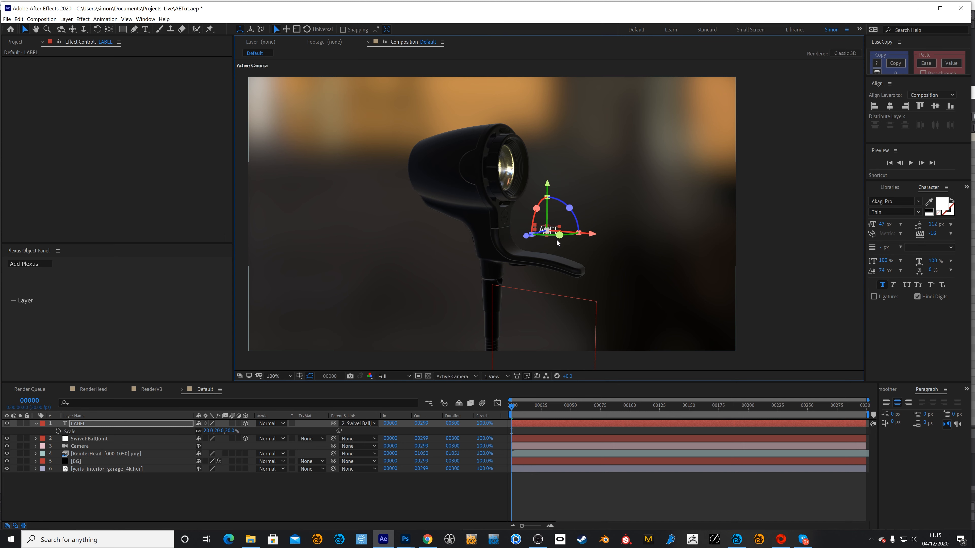
key(period)
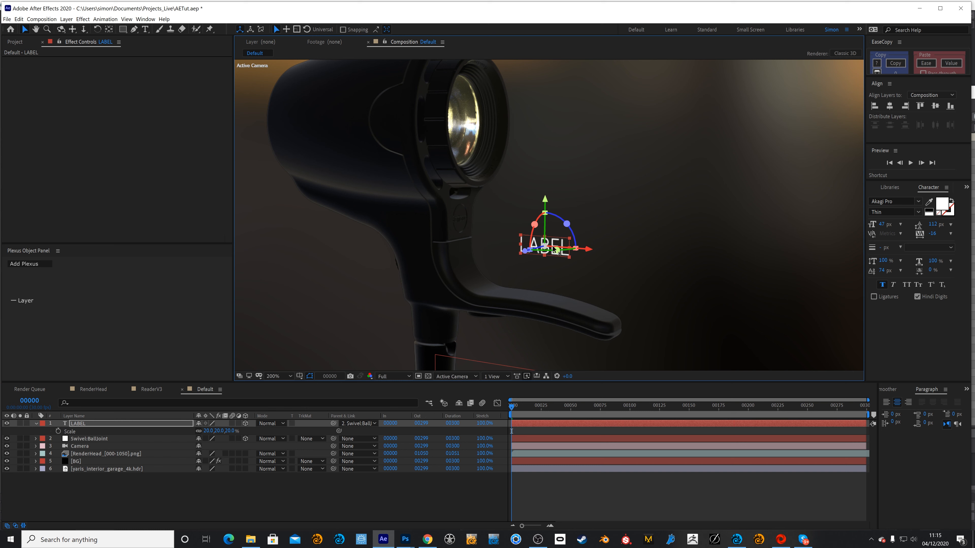
key(ctrl+shift+h)
Add a vertical bar character on a second line beneath the word LABEL to serve as a pointer line
key(period)
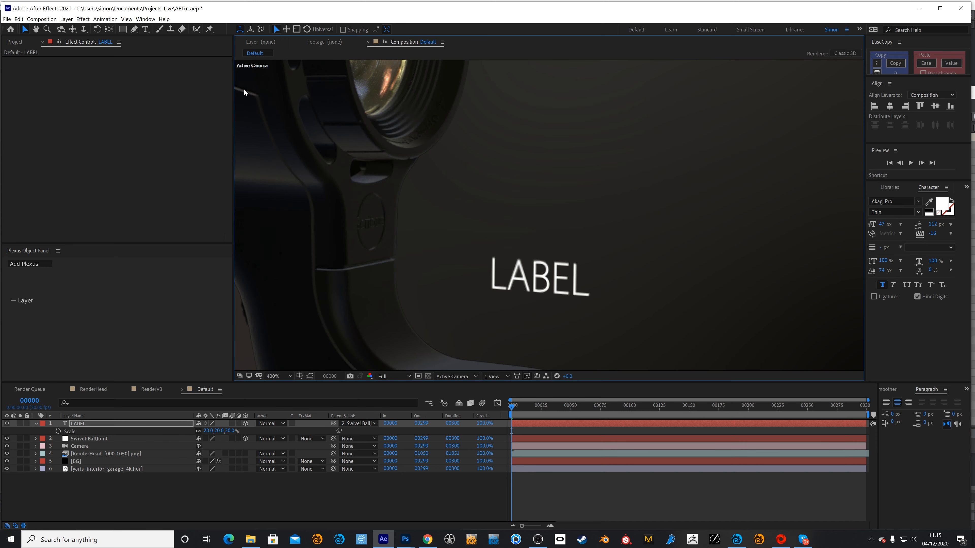
click(145, 29)
click(578, 278)
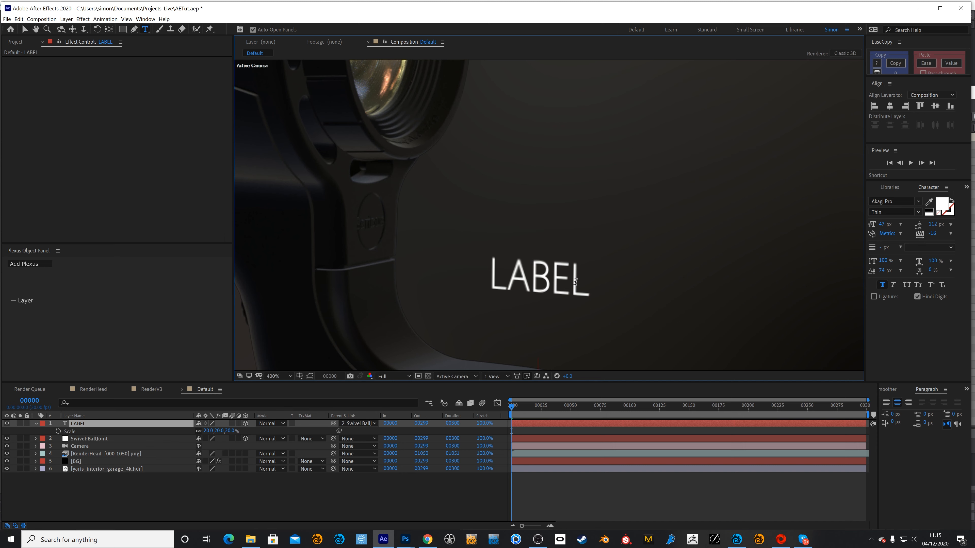
scroll(575, 282, down, 2)
key(period)
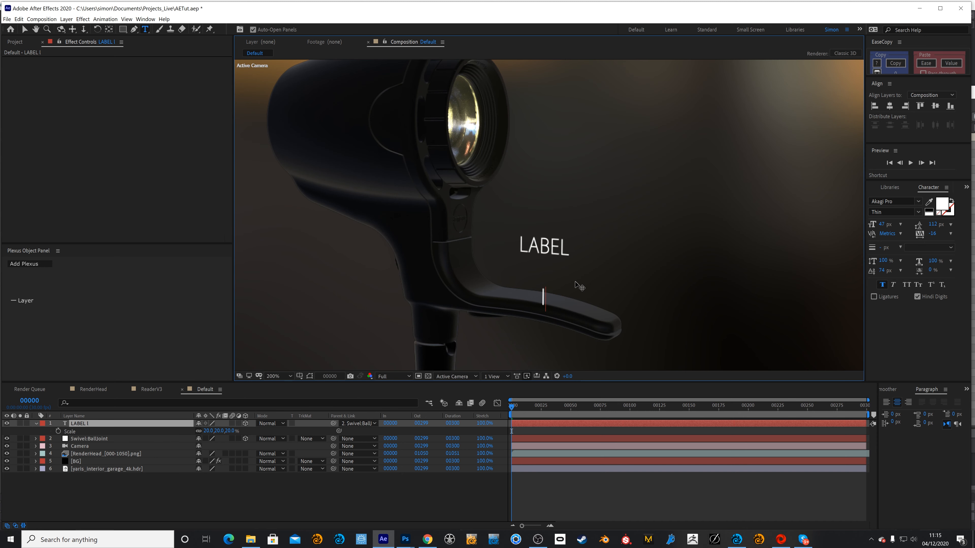
Stretch only the vertical bar character by setting its vertical scale to 293%
double_click(543, 299)
drag(882, 265, 955, 263)
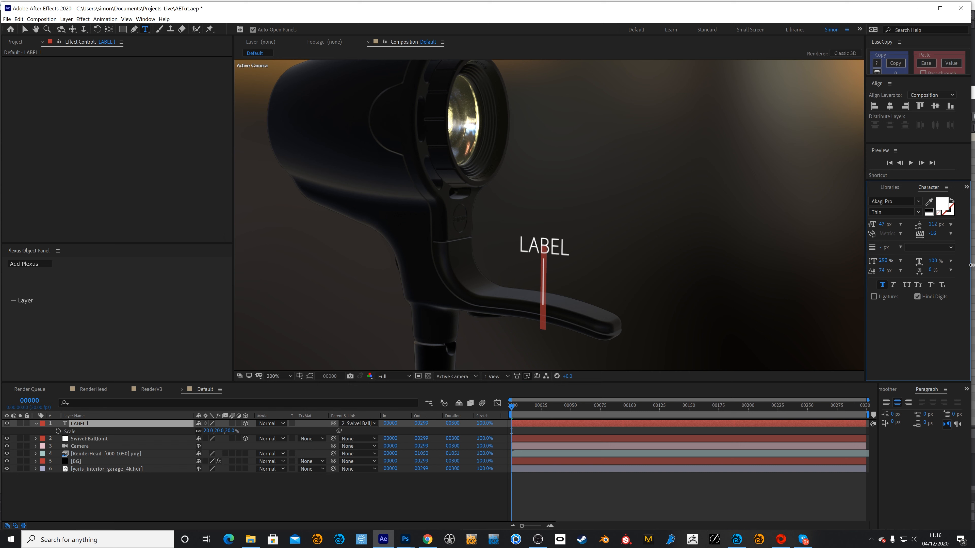
key(Escape)
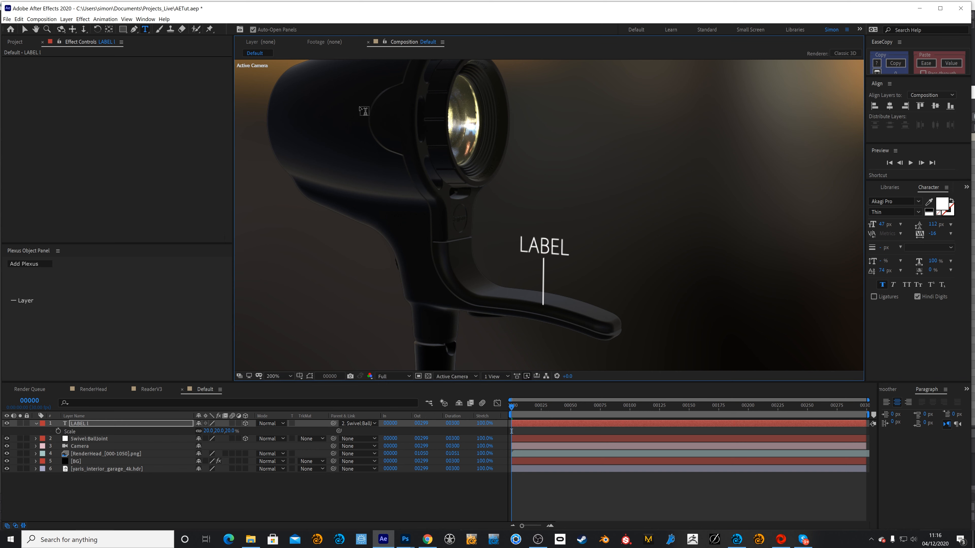
Show the layer controls and move the label layer's anchor point down to the base of the pointer line
key(ctrl+shift+h)
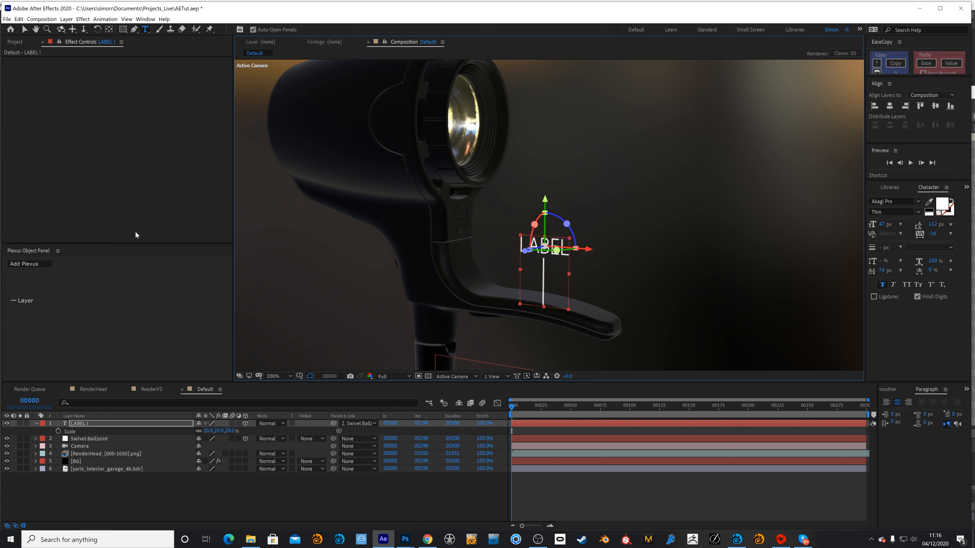
click(109, 29)
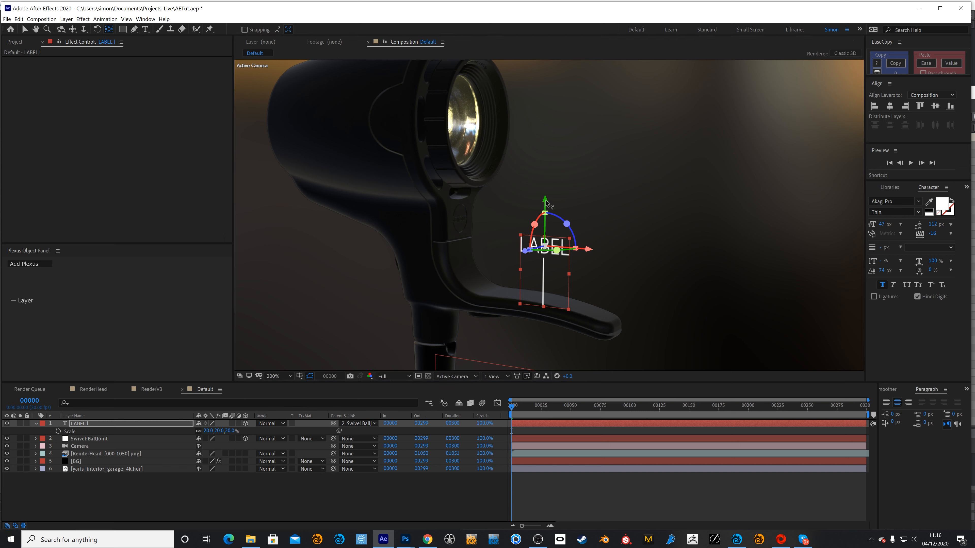
drag(545, 199, 545, 271)
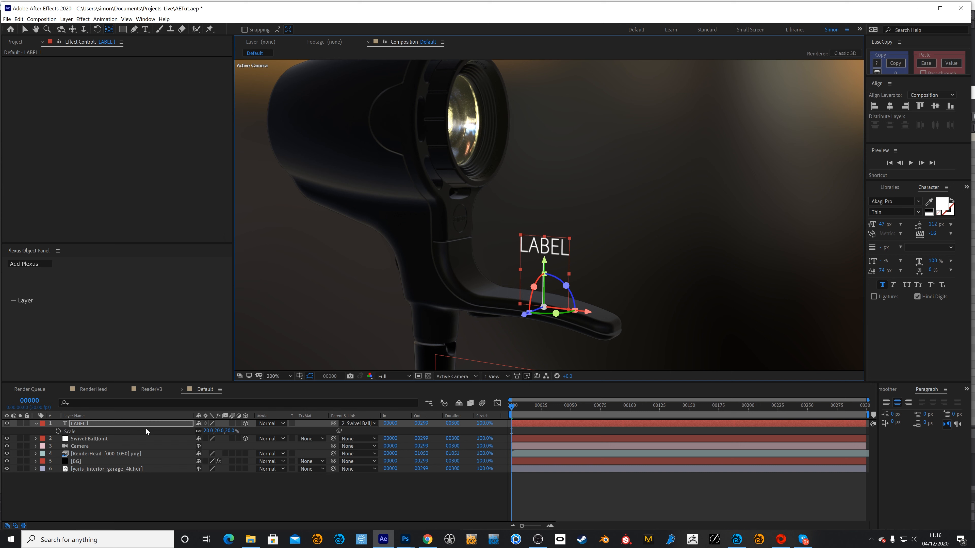
key(v)
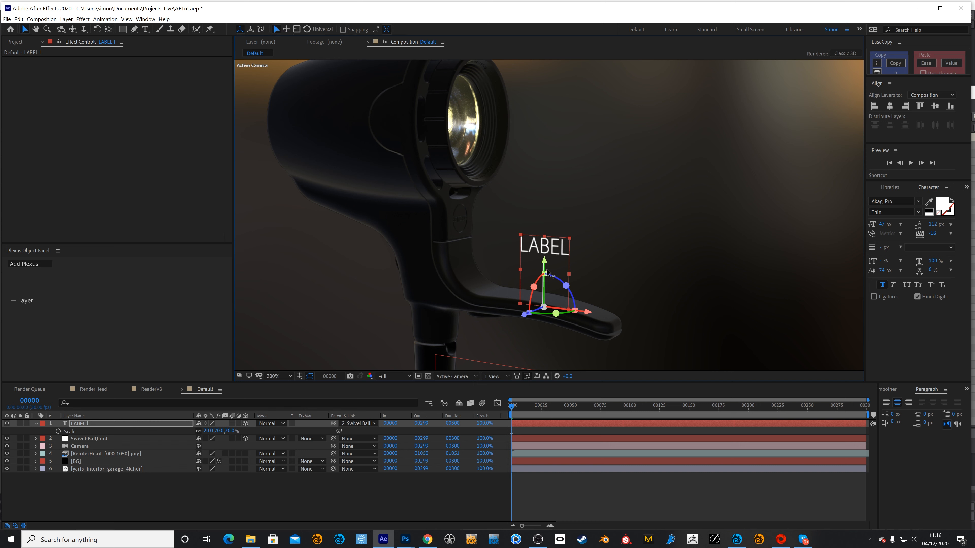
Raise the label so its pointer line rests on the bracket arm, hide the layer controls and scrub to frame 36
drag(543, 258, 543, 267)
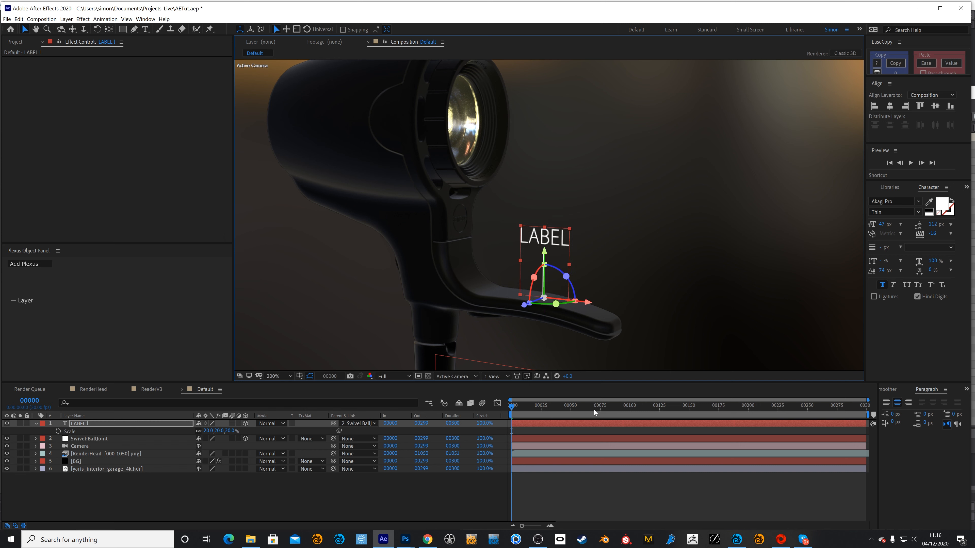
key(ctrl+shift+h)
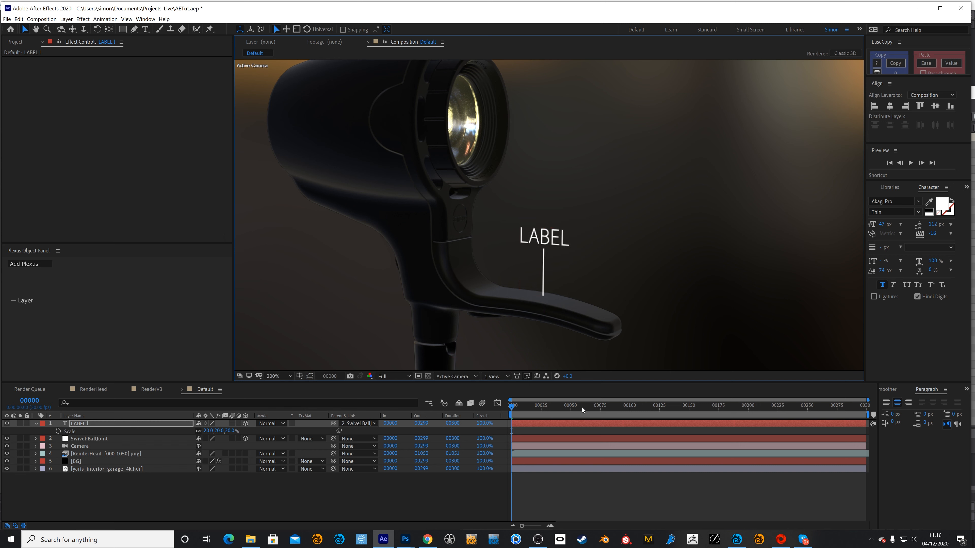
mouse_move(552, 410)
mouse_down()
mouse_move(650, 415)
mouse_move(544, 402)
mouse_move(621, 404)
mouse_move(537, 409)
mouse_move(653, 415)
mouse_move(554, 409)
mouse_up()
scroll(612, 241, down, 1)
Set the label layer's Auto-Orientation to Orient Towards Camera and scrub to frame 174 to check it
click(107, 422)
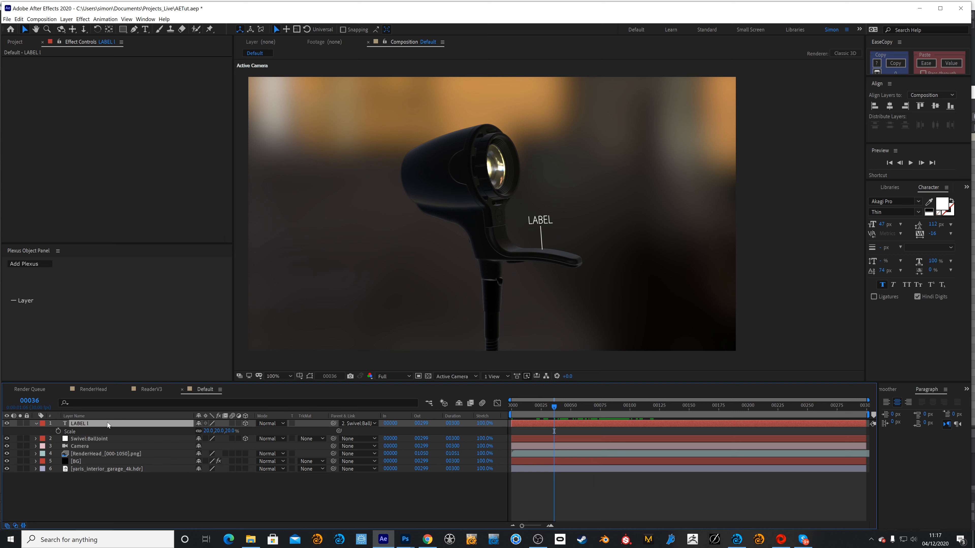
right_click(107, 422)
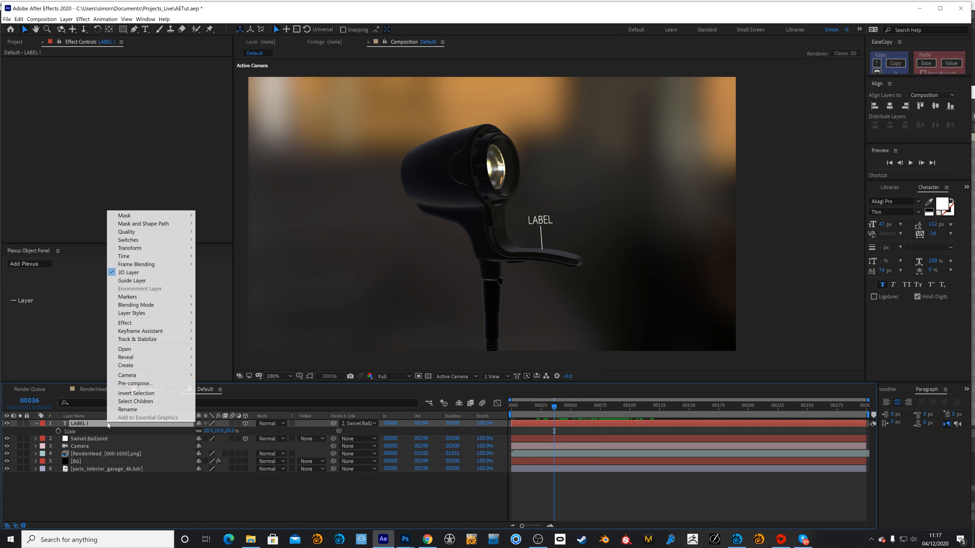
mouse_move(169, 250)
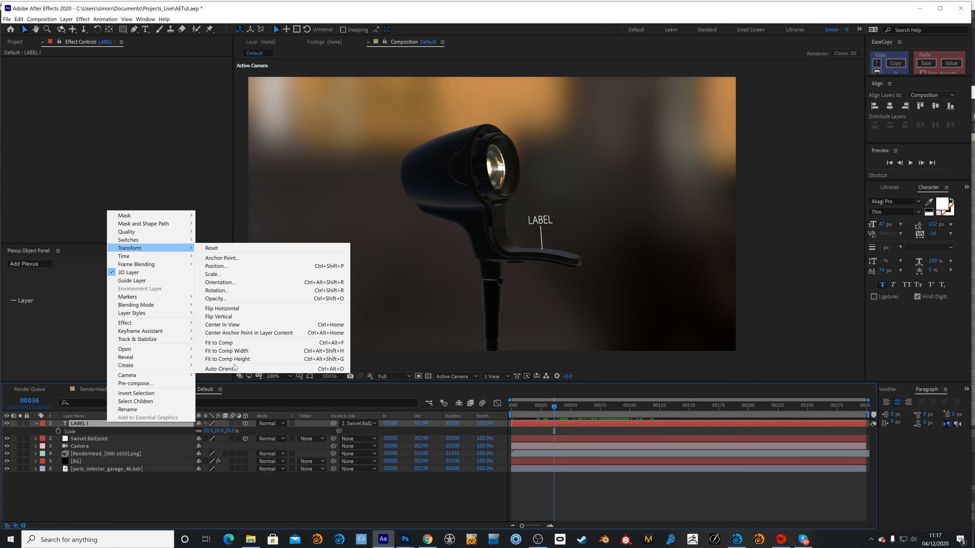
click(246, 369)
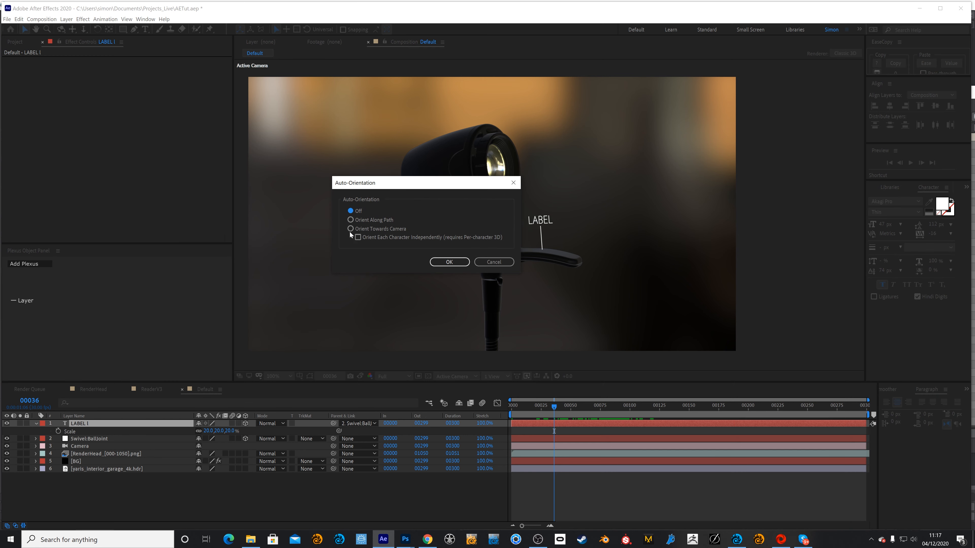
click(451, 262)
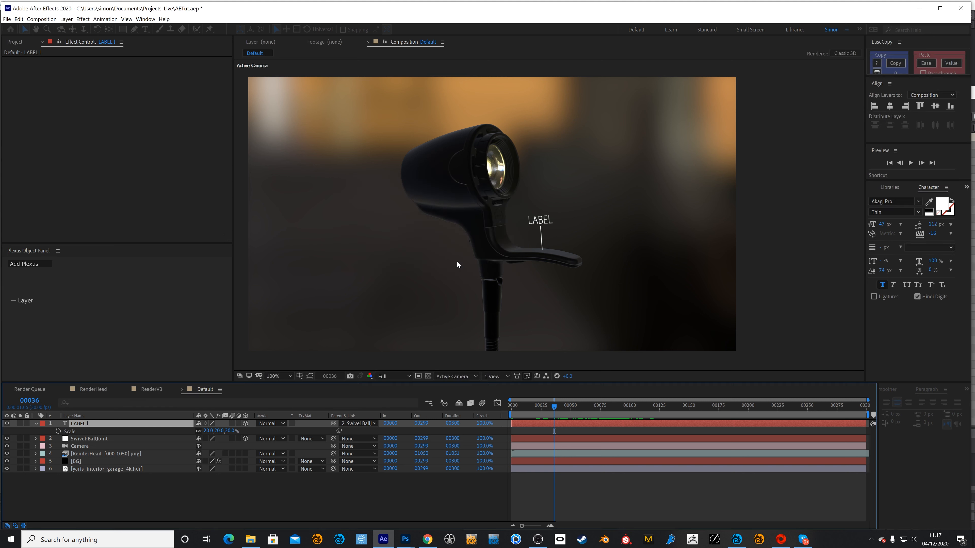
drag(570, 406, 717, 411)
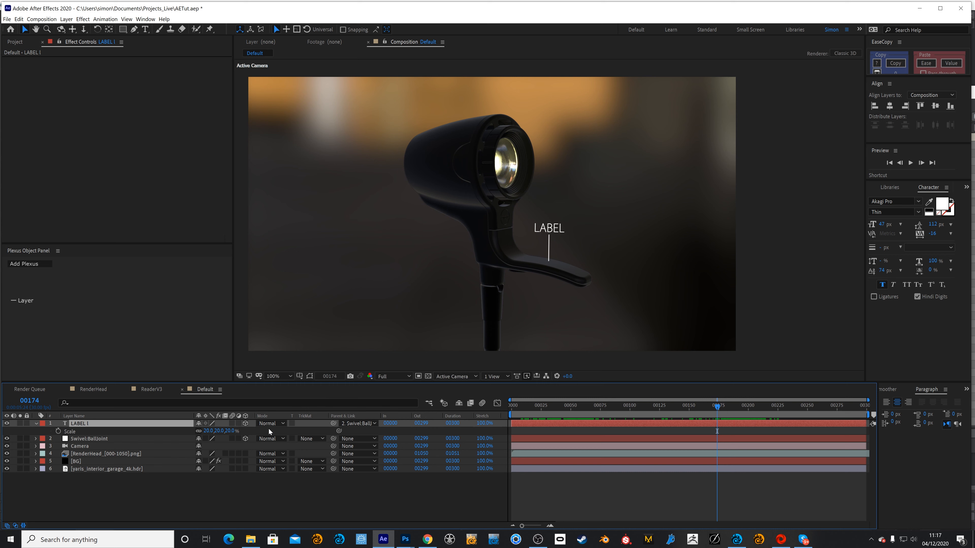
Duplicate the RenderHead_[000-1050].png layer and place the copy directly above the label layer
click(107, 453)
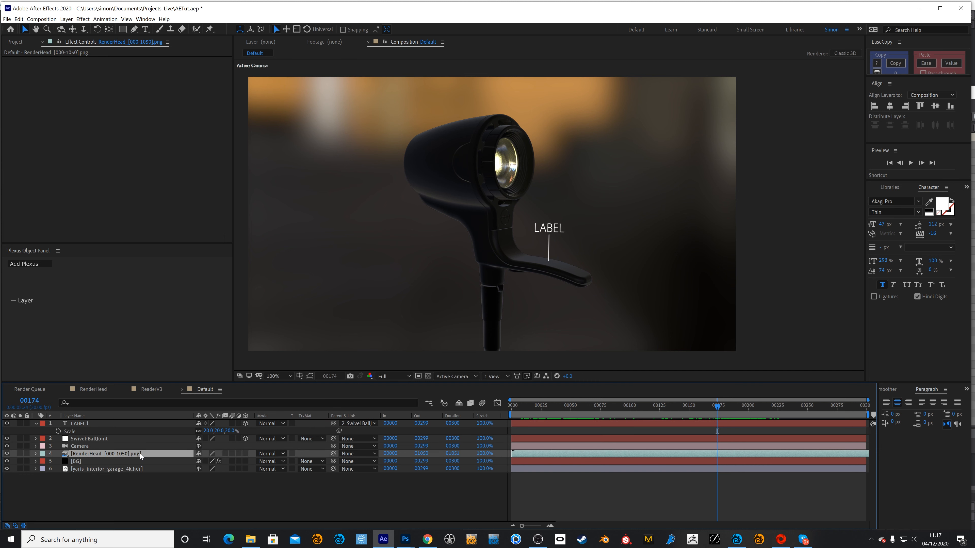
key(ctrl+d)
drag(85, 454, 88, 421)
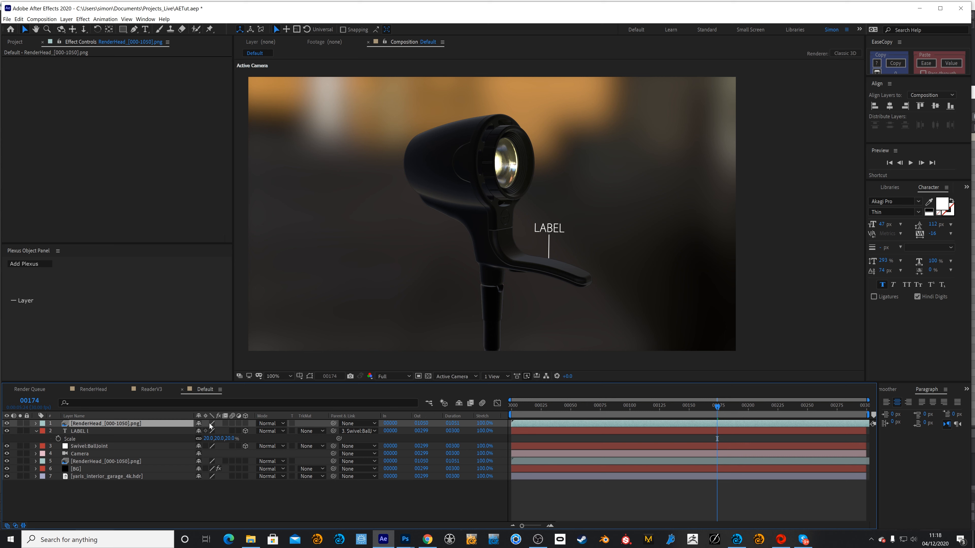
Try Alpha Matte on the label layer, switch its track matte to Alpha Inverted Matte from the RenderHead copy, and scrub to frame 216
click(312, 430)
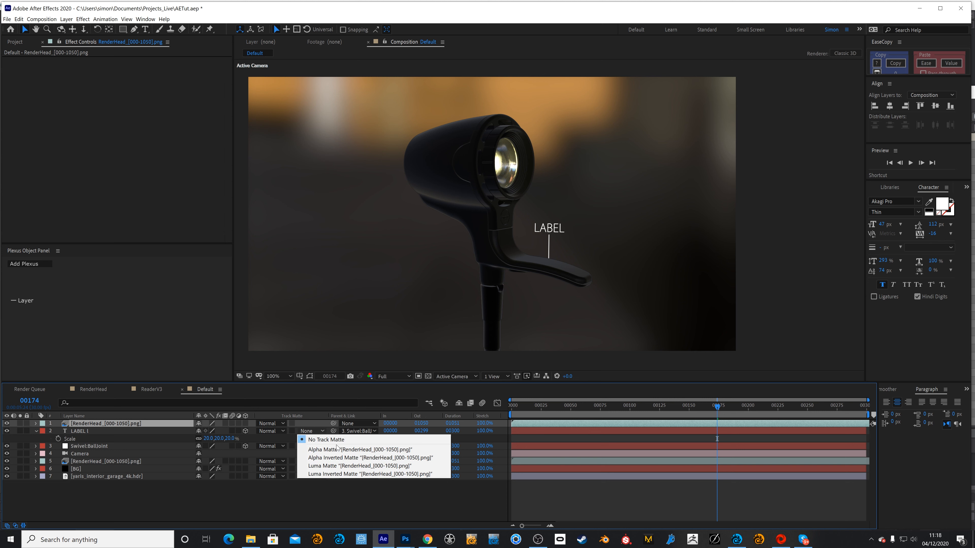
click(339, 449)
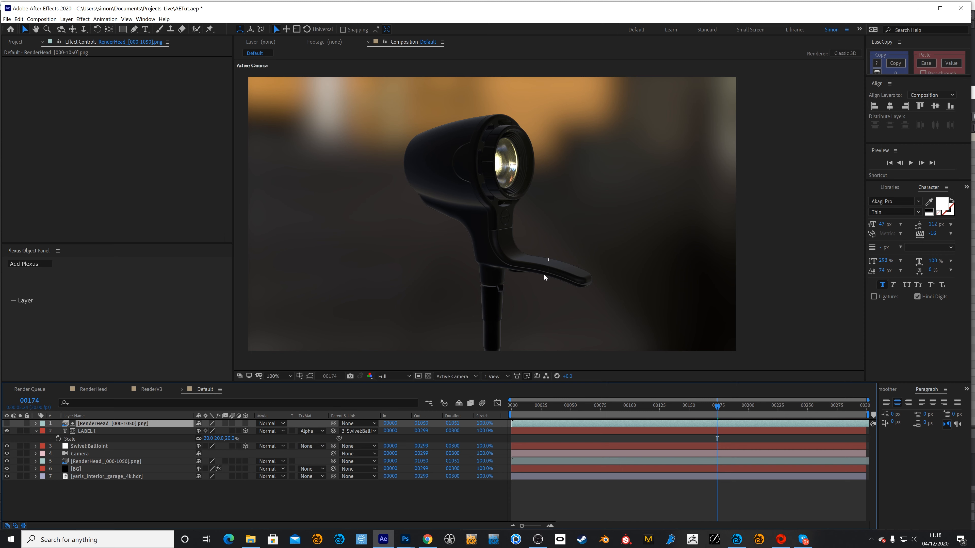
click(313, 430)
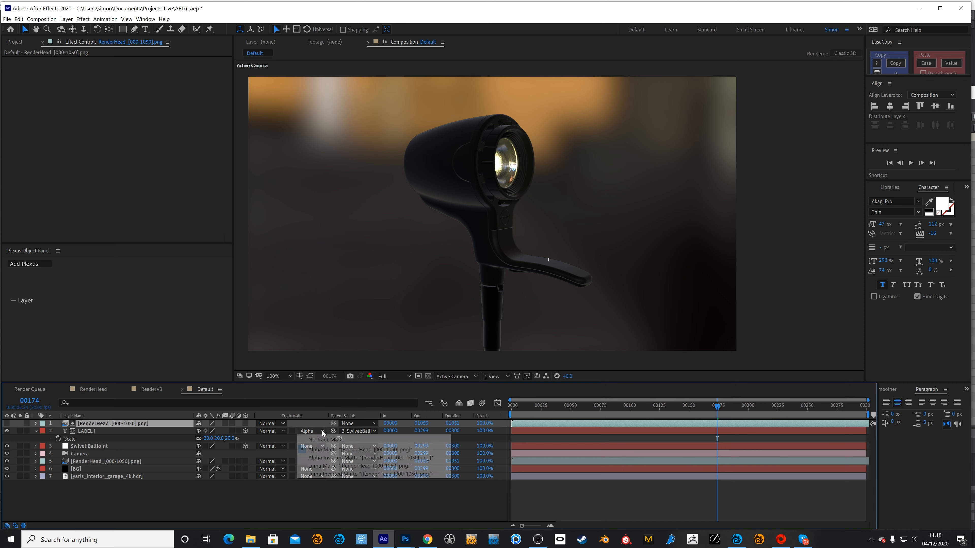
click(330, 458)
drag(694, 406, 767, 414)
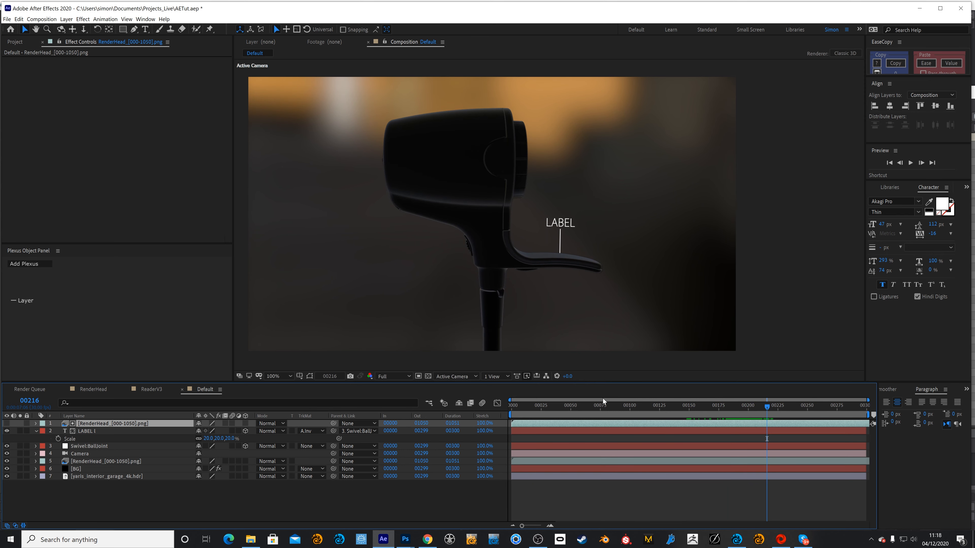
Reveal the Opacity of the RenderHead matte copy and set it to 0% at frame 157
key(t)
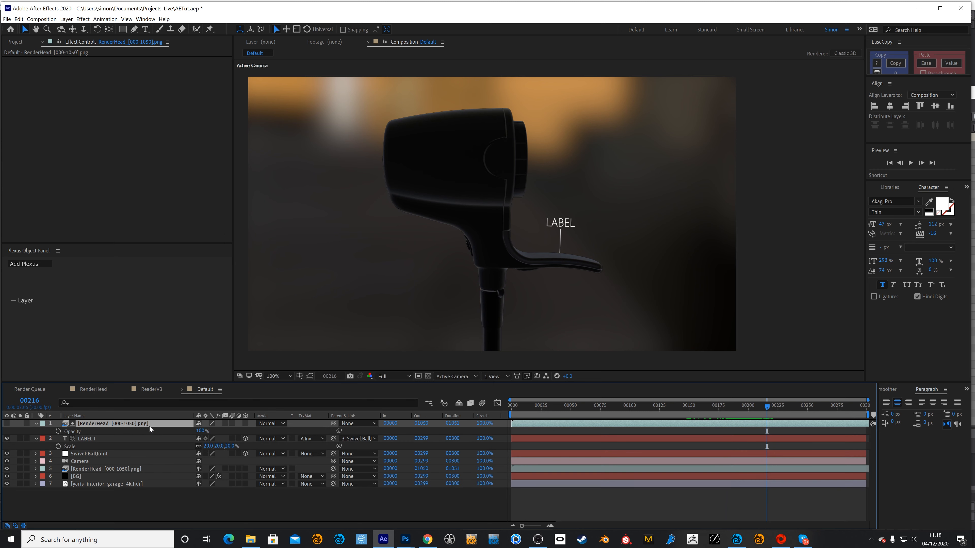
drag(731, 406, 696, 406)
drag(200, 432, 142, 429)
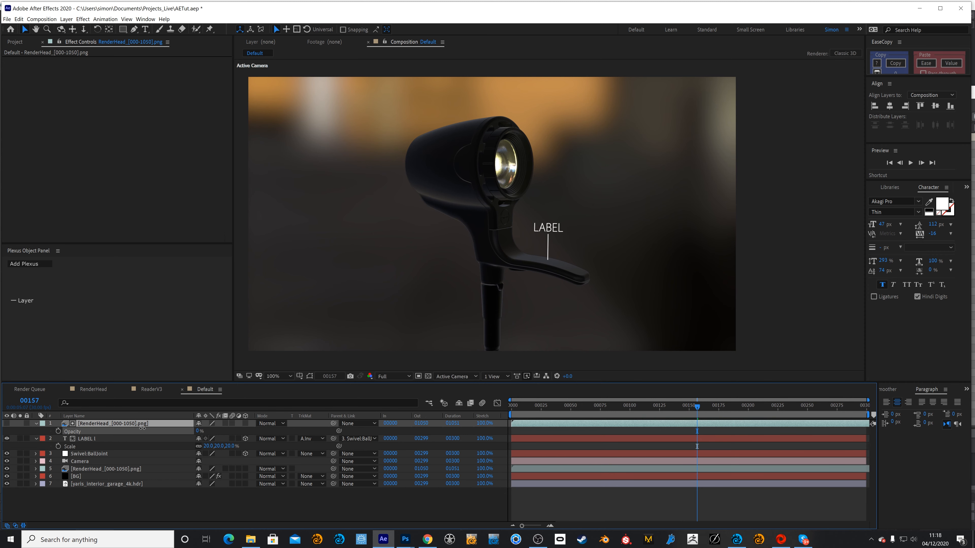
key(Return)
Find where the label starts passing behind the head, keyframe the matte copy's 0% Opacity at frame 202, and advance to frame 203
drag(697, 409, 749, 410)
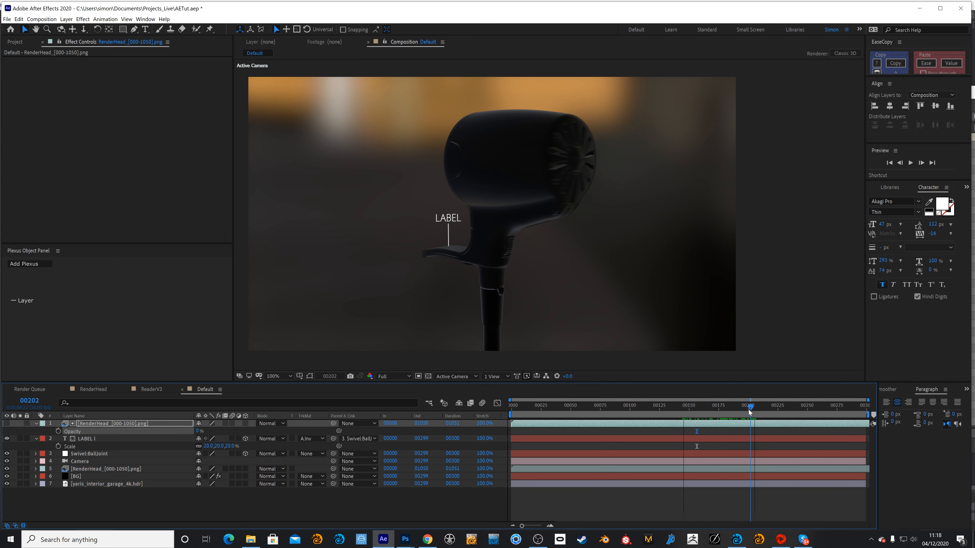
key(Page_Down)
key(Page_Down)
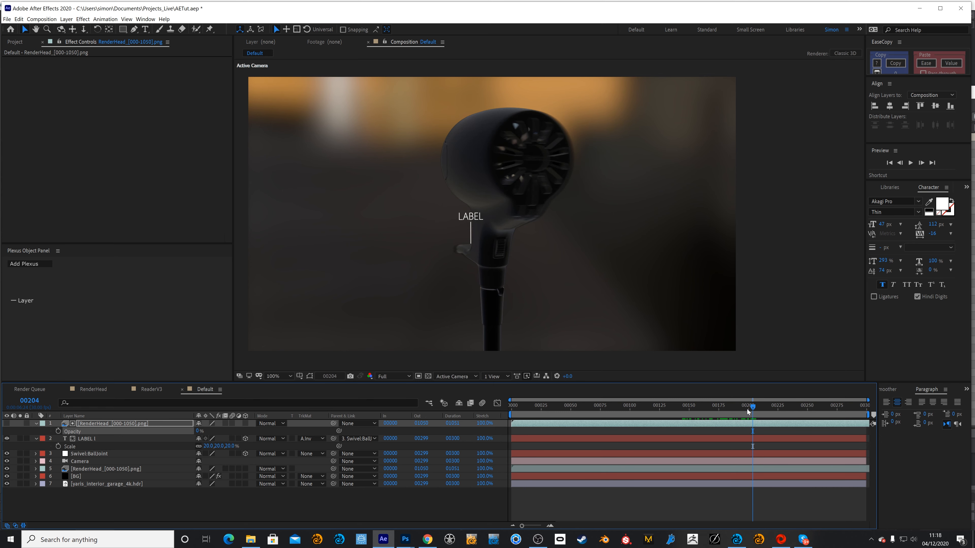
key(Page_Up)
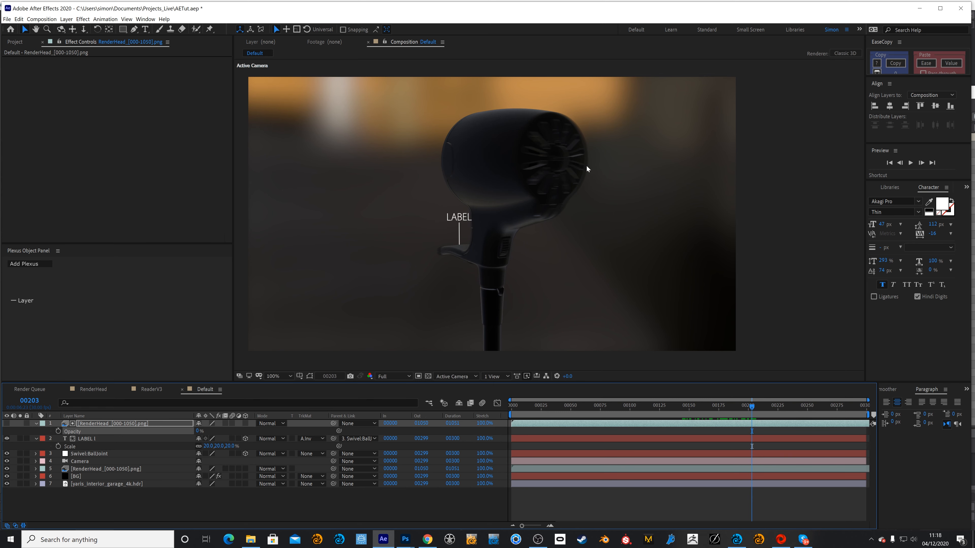
scroll(439, 175, up, 2)
drag(407, 211, 590, 193)
key(v)
scroll(588, 194, up, 2)
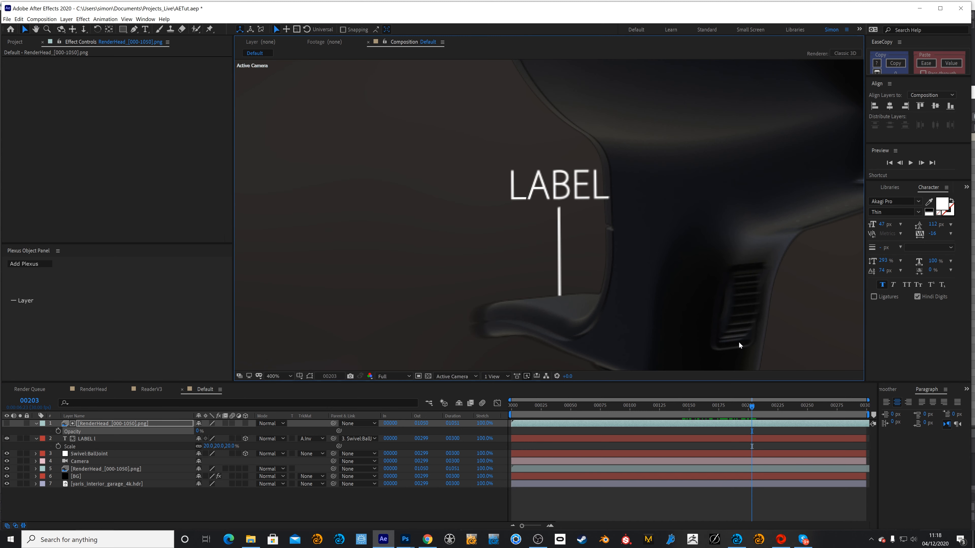
key(Page_Up)
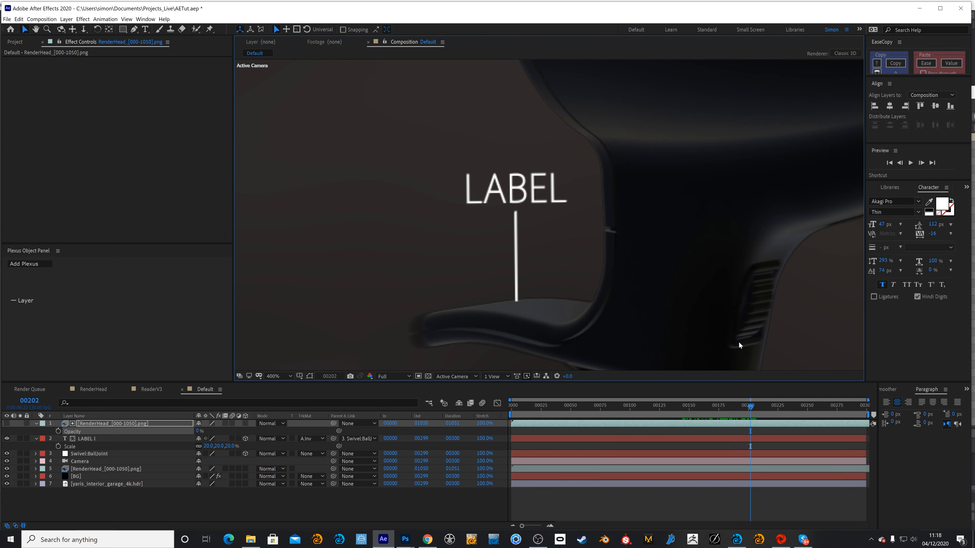
click(58, 431)
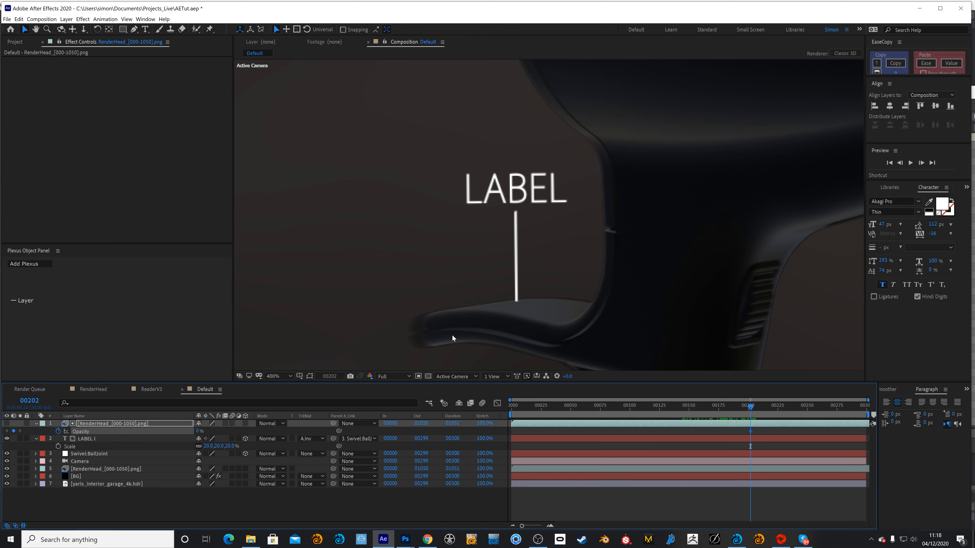
key(Page_Down)
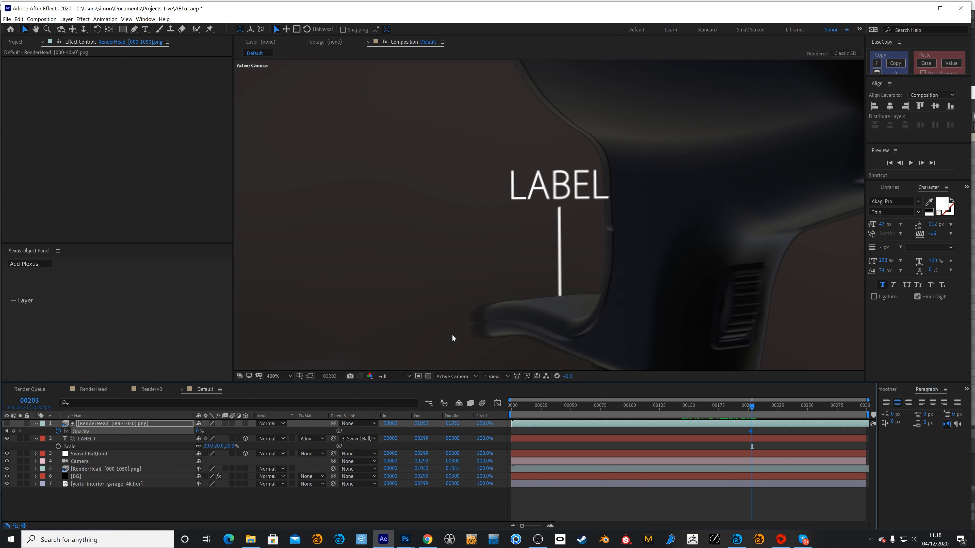
Set the RenderHead matte copy's Opacity to 100% at frame 203
drag(198, 431, 236, 429)
key(comma)
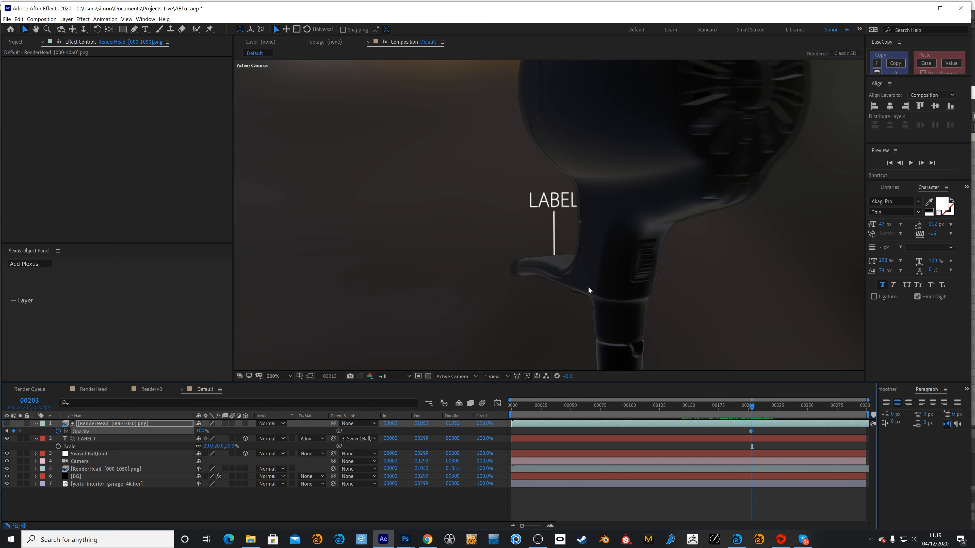
Try keyframing the matte copy's Opacity at 100% on frame 210 and 0% on frame 211, and delete both keyframes
key(shift+Page_Down)
drag(763, 409, 759, 409)
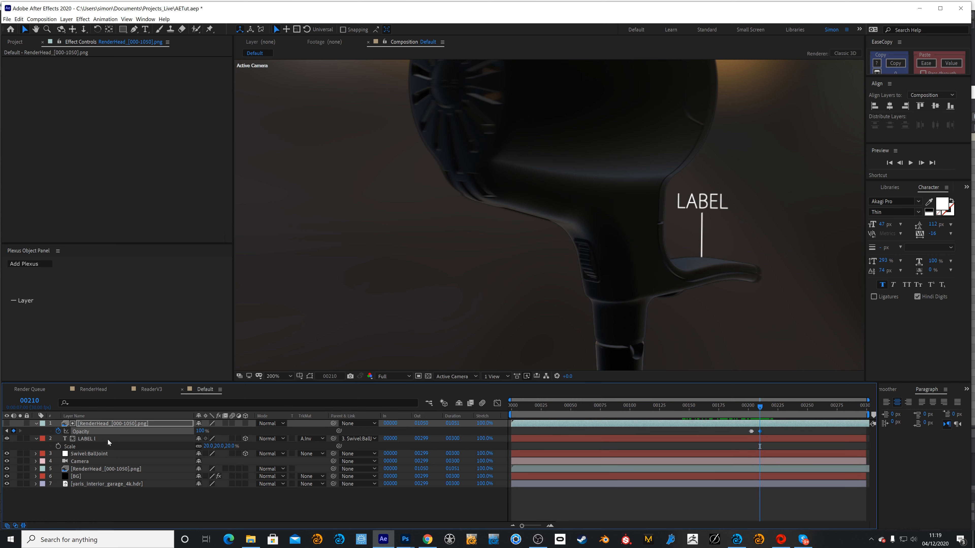
key(Page_Down)
drag(199, 431, 43, 423)
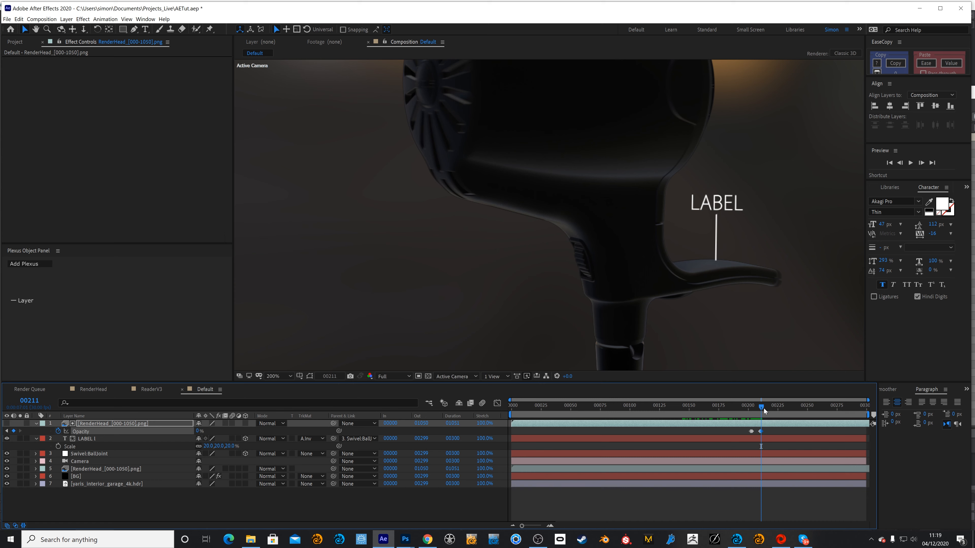
drag(762, 414, 825, 415)
key(comma)
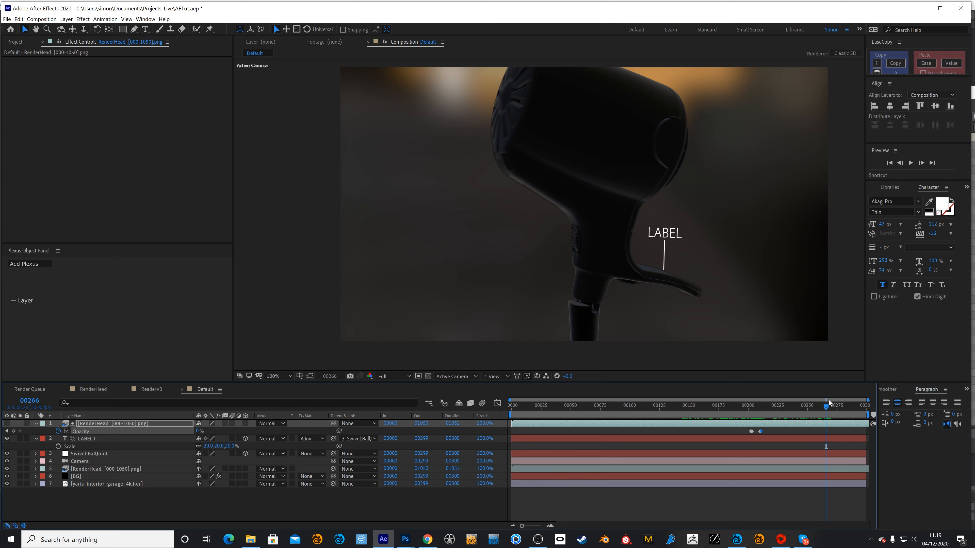
mouse_move(814, 407)
mouse_down()
mouse_move(796, 406)
mouse_move(809, 407)
mouse_up()
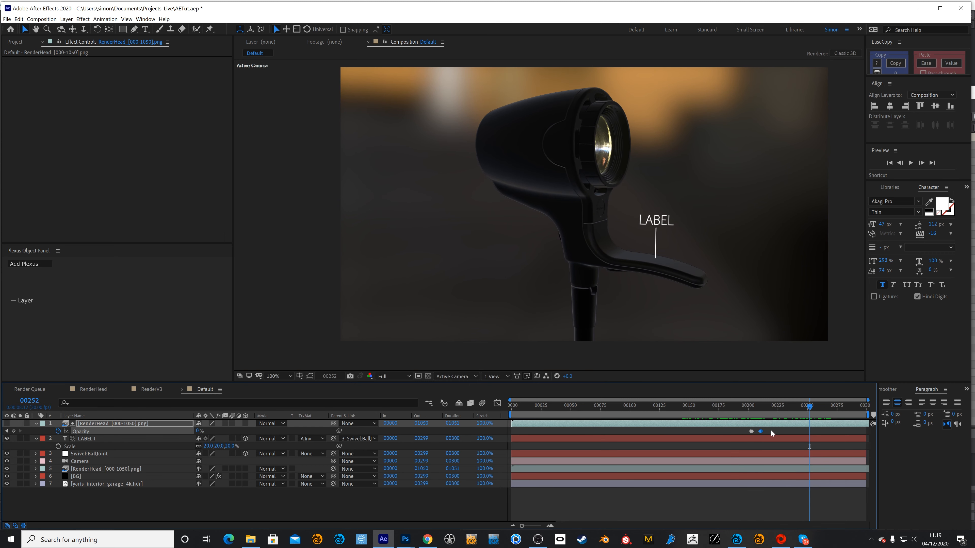
key(Delete)
Trim the end of the label layer to frame 273 and return to frame 0 with the composition view maximised
drag(774, 406, 836, 409)
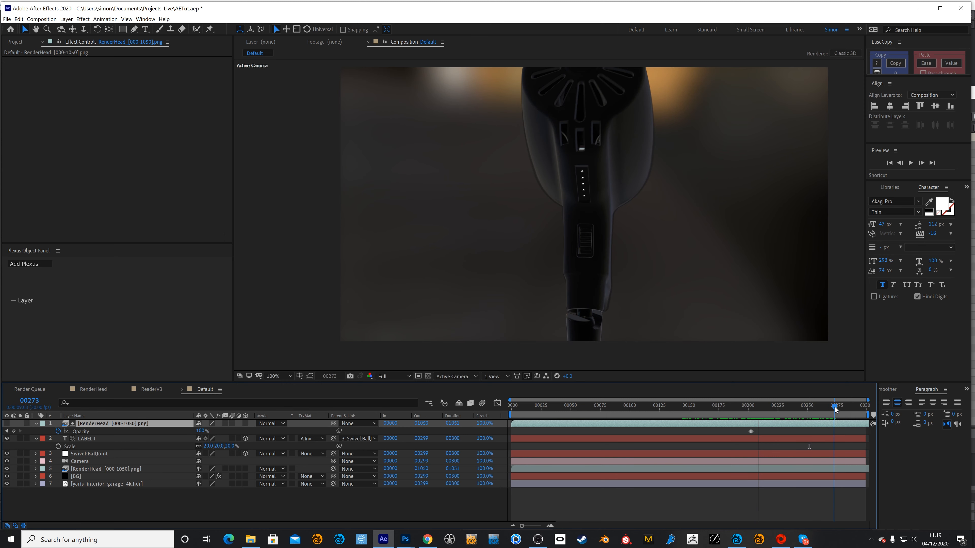
click(844, 437)
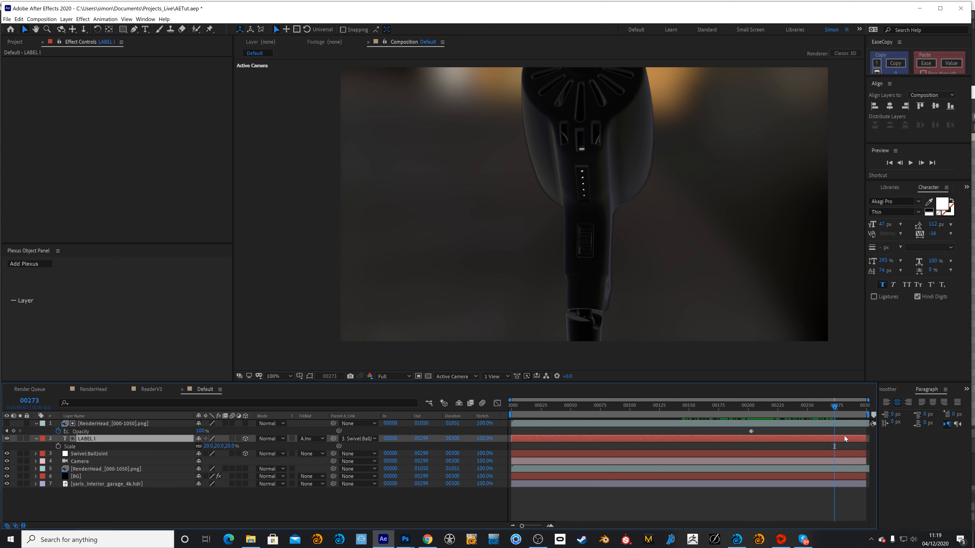
drag(863, 438, 835, 438)
drag(762, 406, 446, 392)
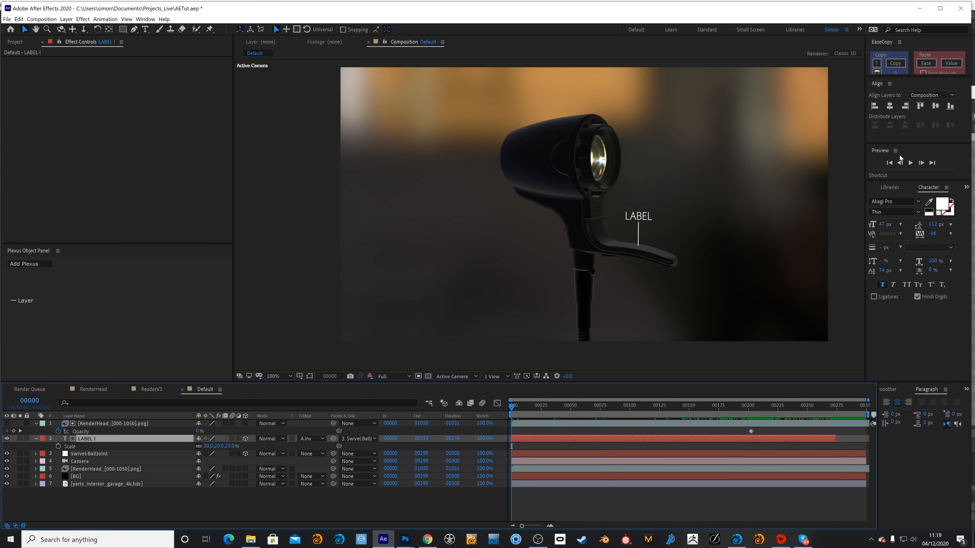
key(grave)
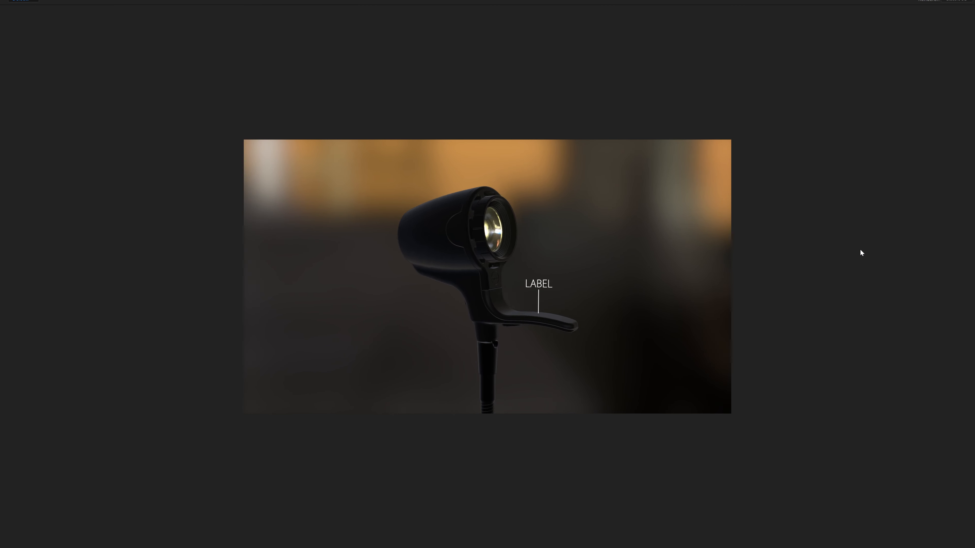
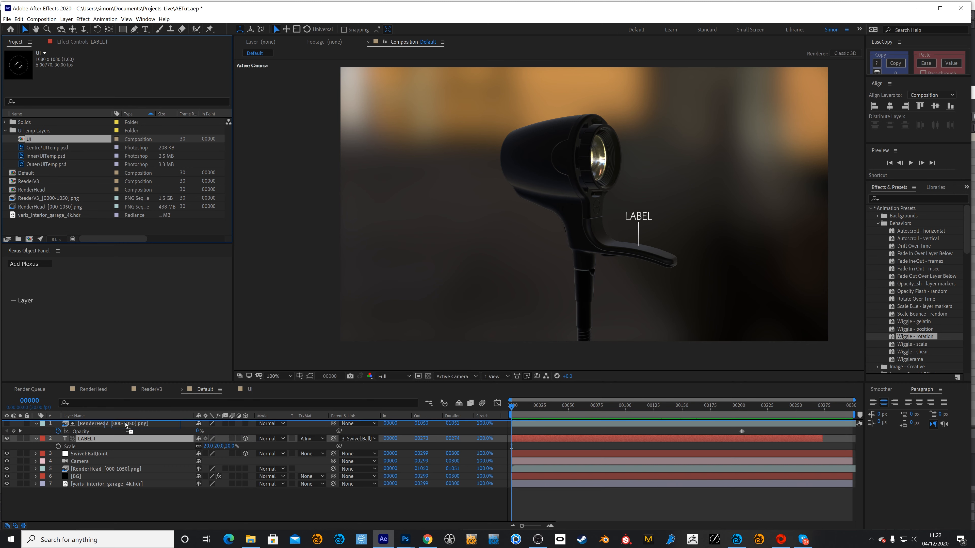
Add the UI composition as the top layer of the Default composition and preview it from the first frame
drag(556, 413, 757, 413)
key(Home)
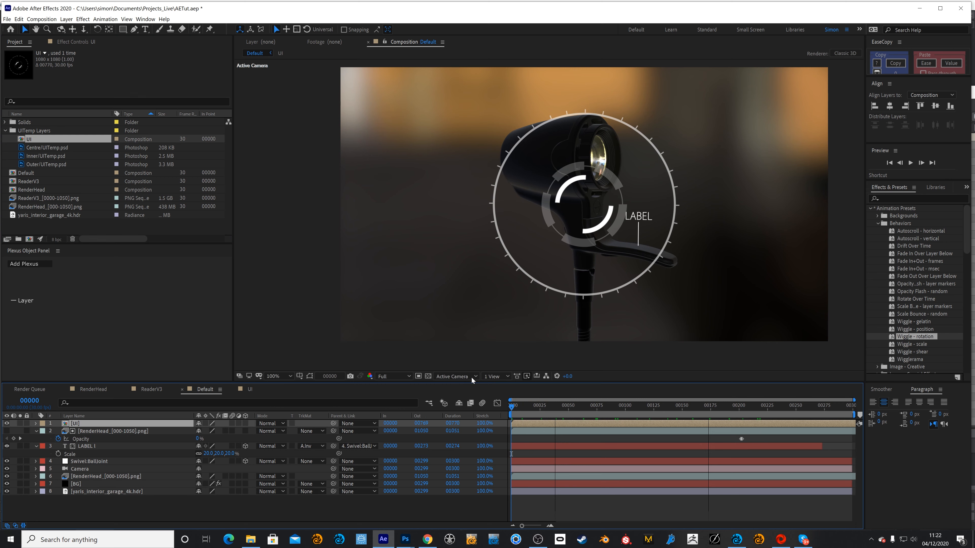
key(space)
key(space)
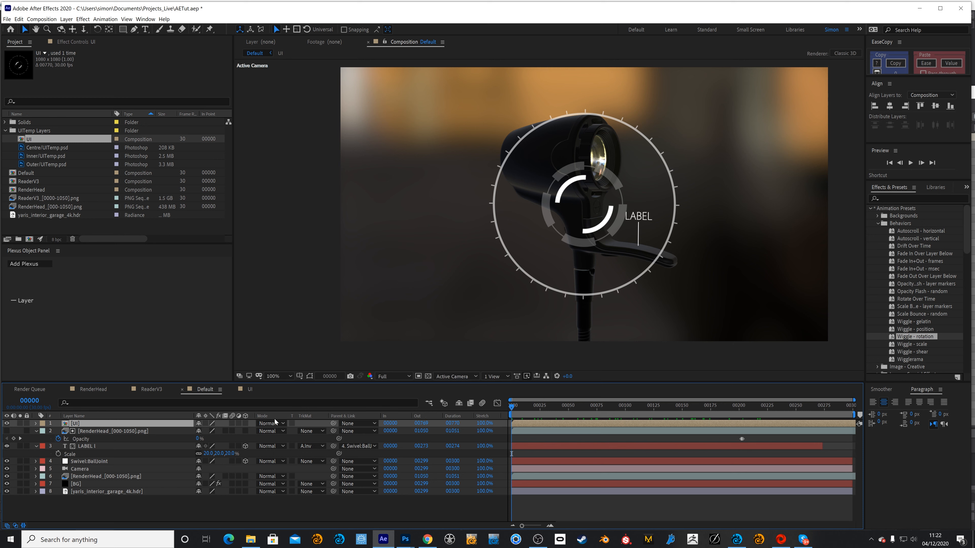
Make the UI layer 3D and set its Position to 0, 0, 0
click(246, 423)
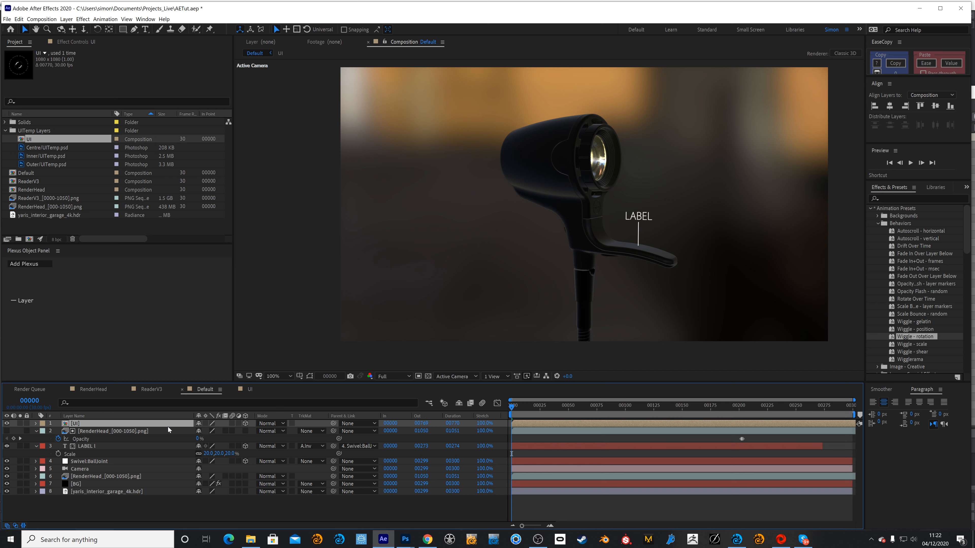
key(p)
click(201, 431)
text(0)
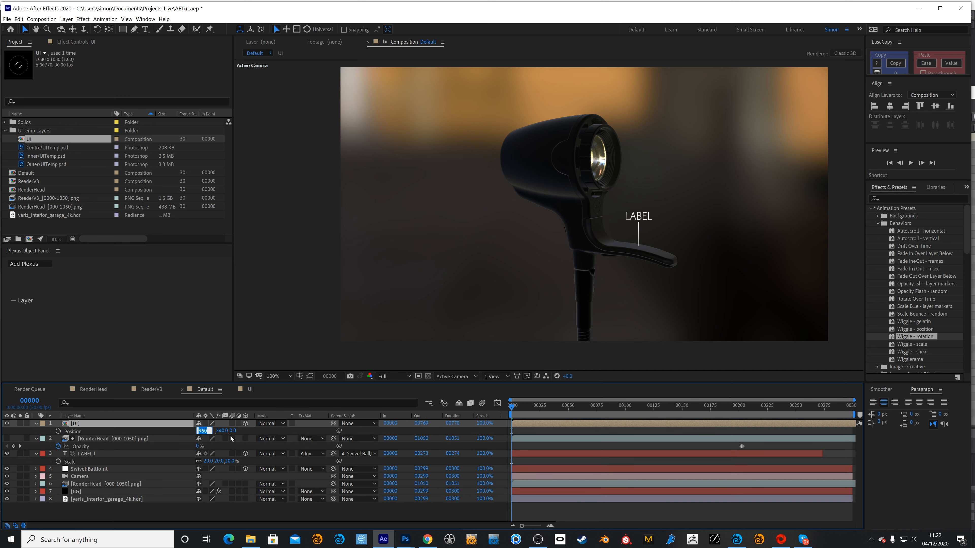
key(Tab)
text(0)
key(Tab)
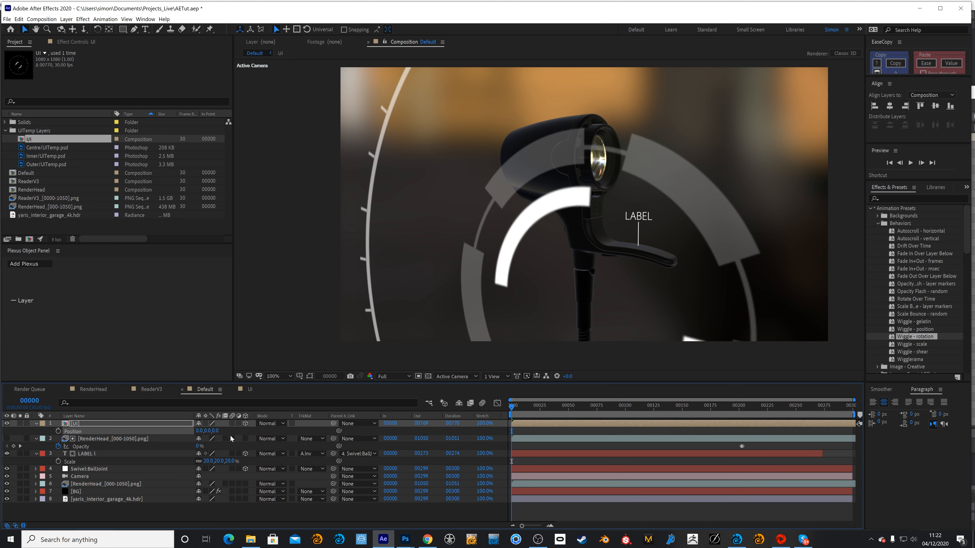
Scale the UI layer to 10% and raise it to the height of the head's lens
key(s)
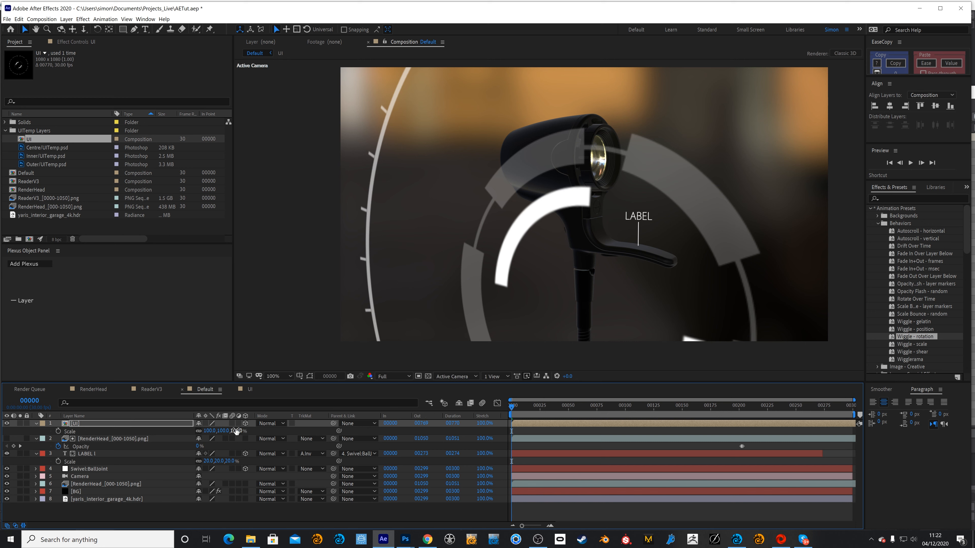
drag(210, 431, 197, 430)
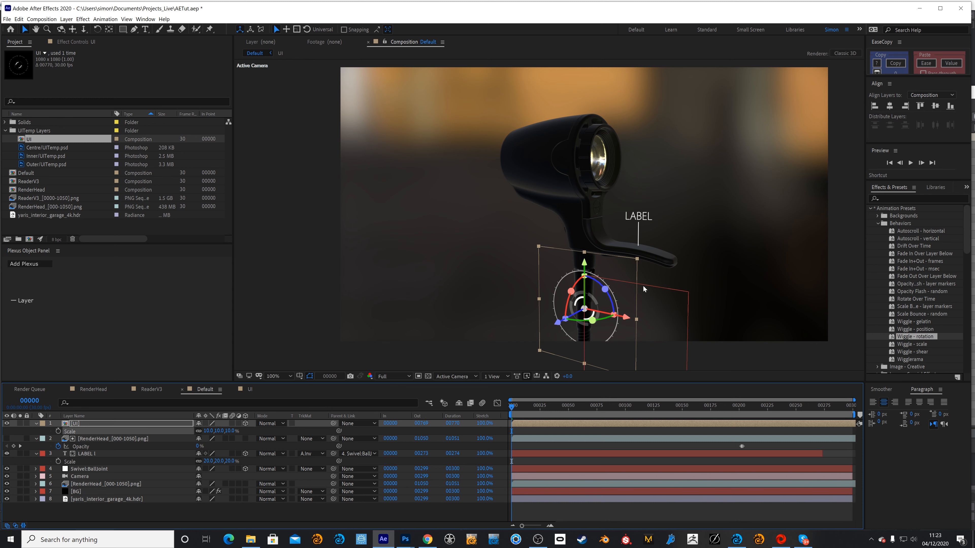
mouse_move(586, 235)
mouse_down()
mouse_move(574, 111)
mouse_move(571, 228)
mouse_up()
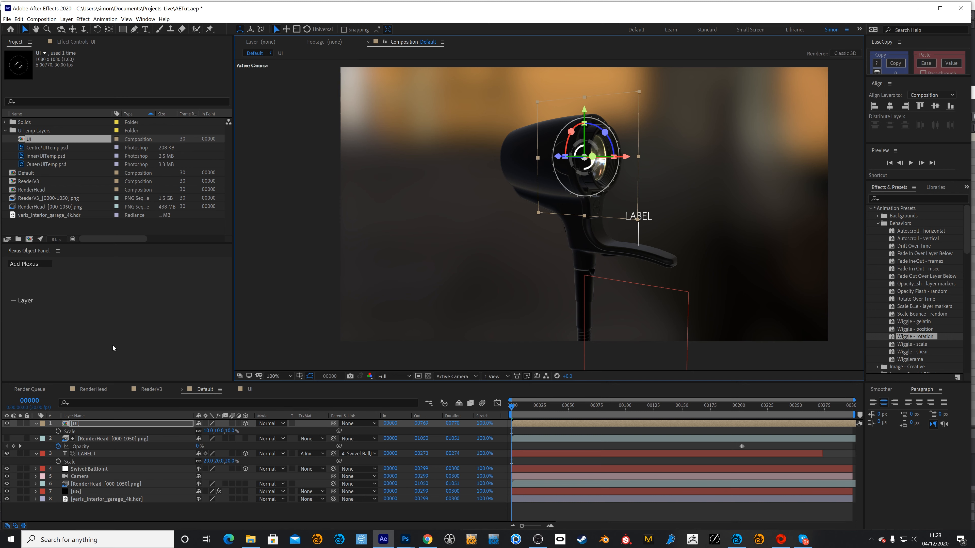
Set the UI layer's Y Rotation to 90° and move it forward to just in front of the lens
key(r)
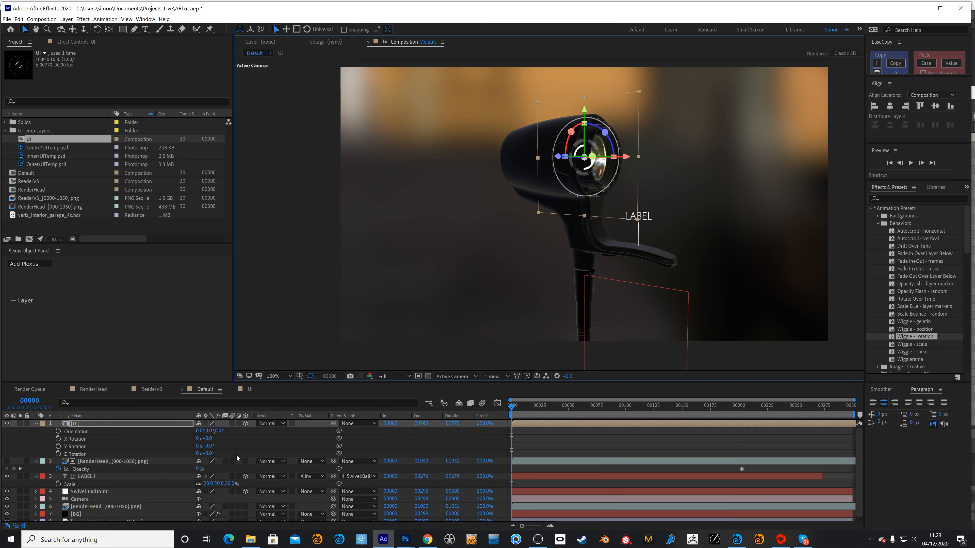
click(209, 445)
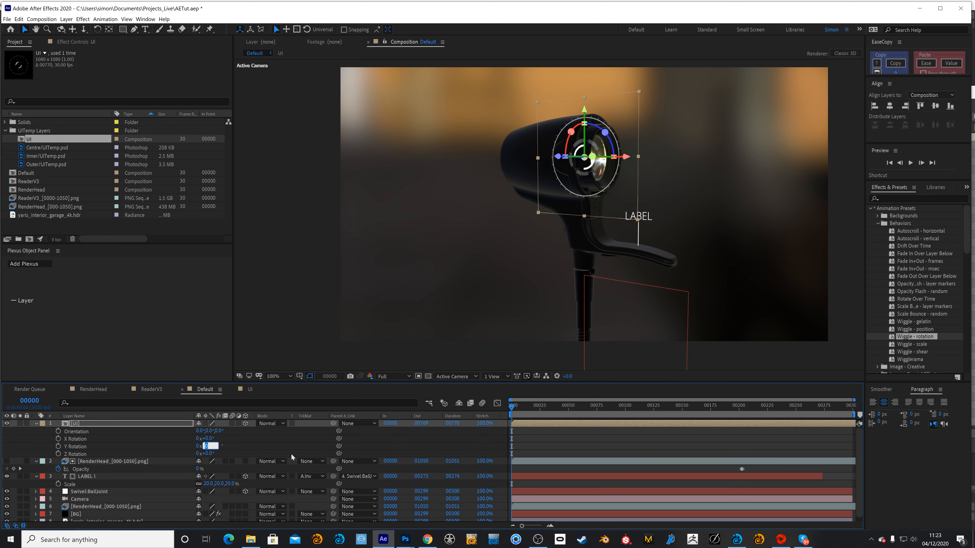
text(90)
key(Return)
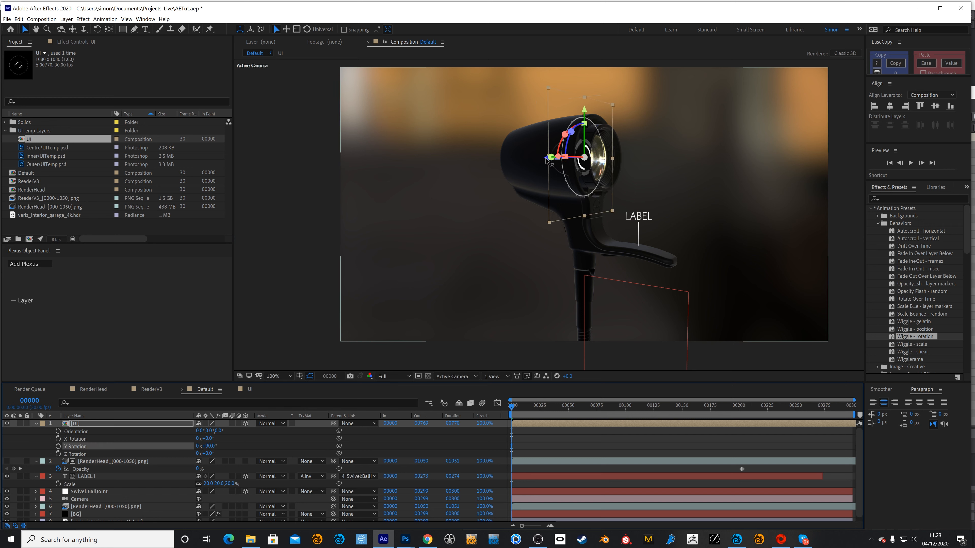
drag(550, 161, 555, 162)
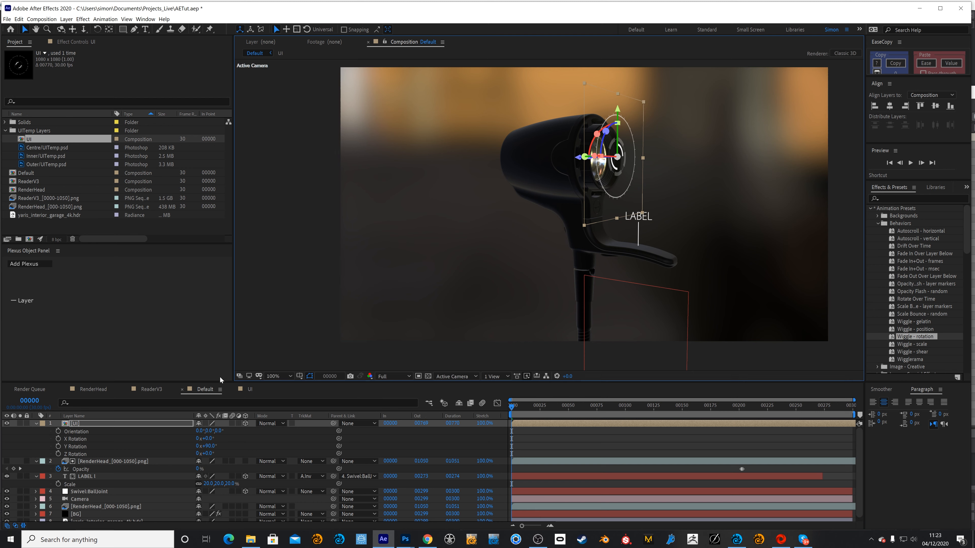
Reduce the UI layer's Scale to 8% and move it slightly further out from the lens
key(s)
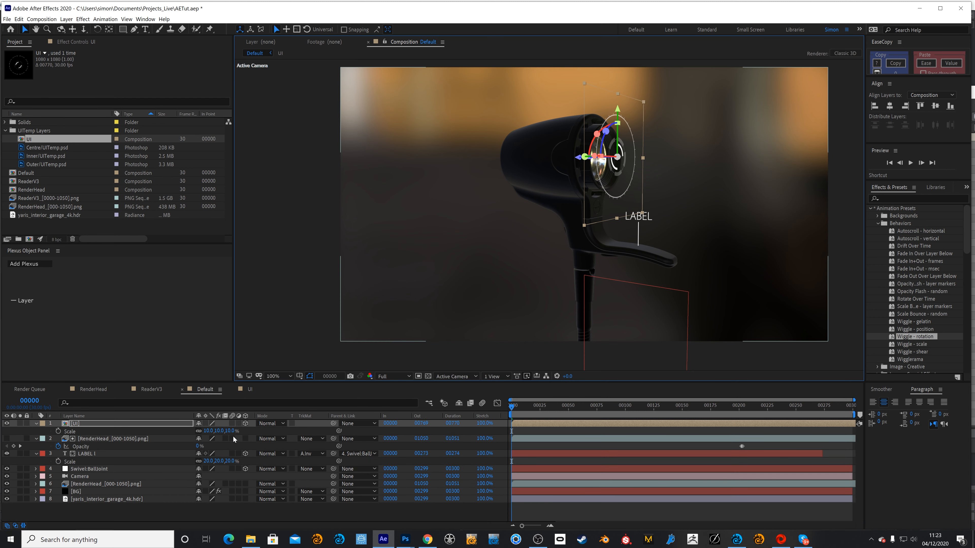
mouse_move(233, 431)
mouse_down()
mouse_move(244, 432)
mouse_move(232, 432)
mouse_up()
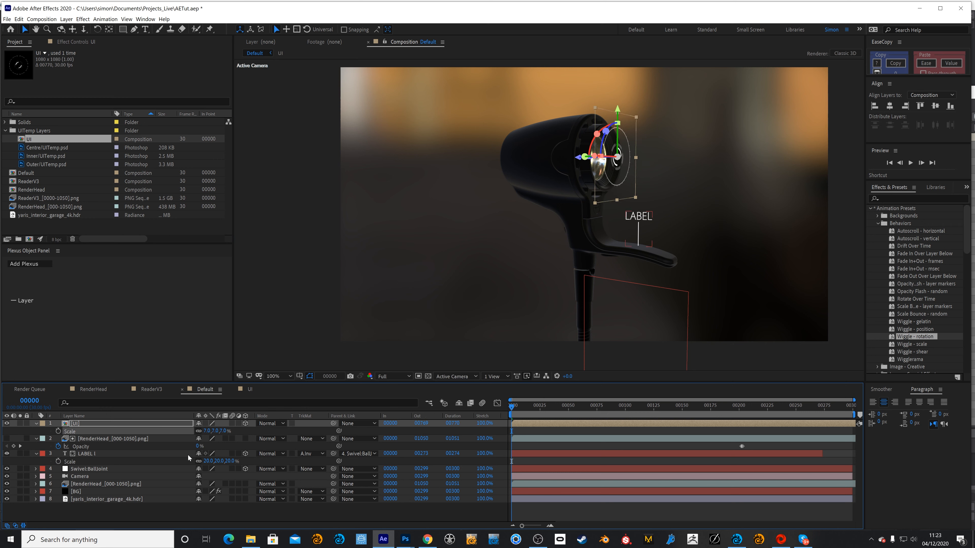
click(222, 432)
text(8)
key(Return)
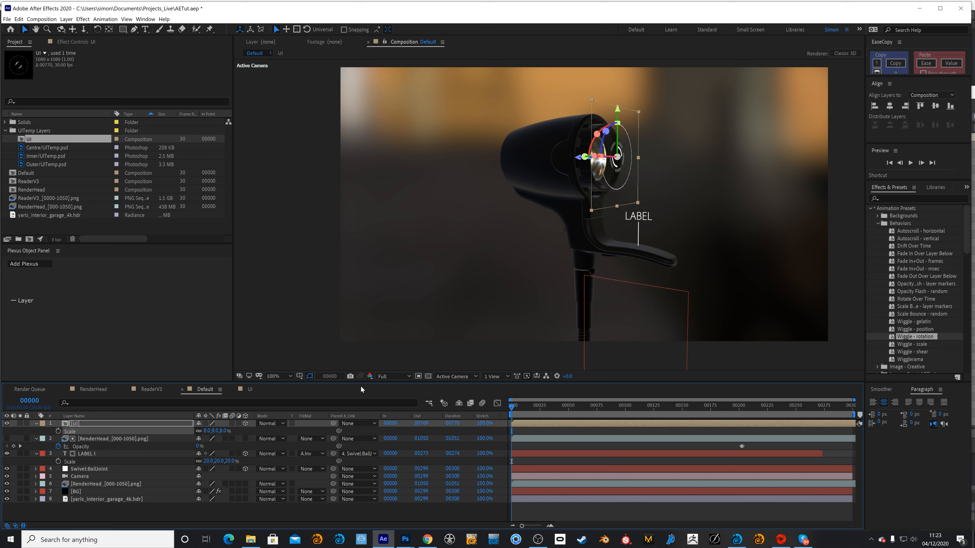
drag(579, 162, 574, 163)
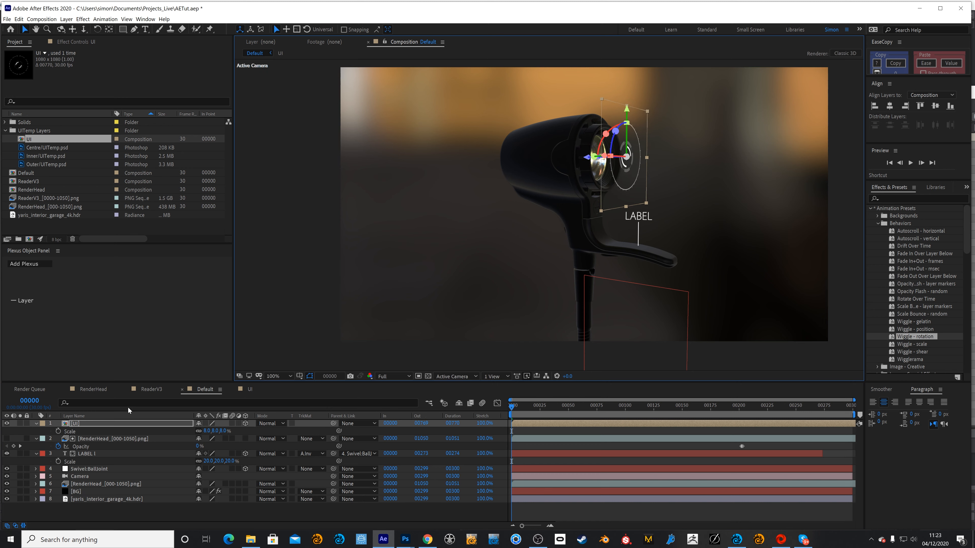
Duplicate the UI layer and move the copy further forward along the lens axis, away from the first ring
click(129, 423)
key(ctrl+d)
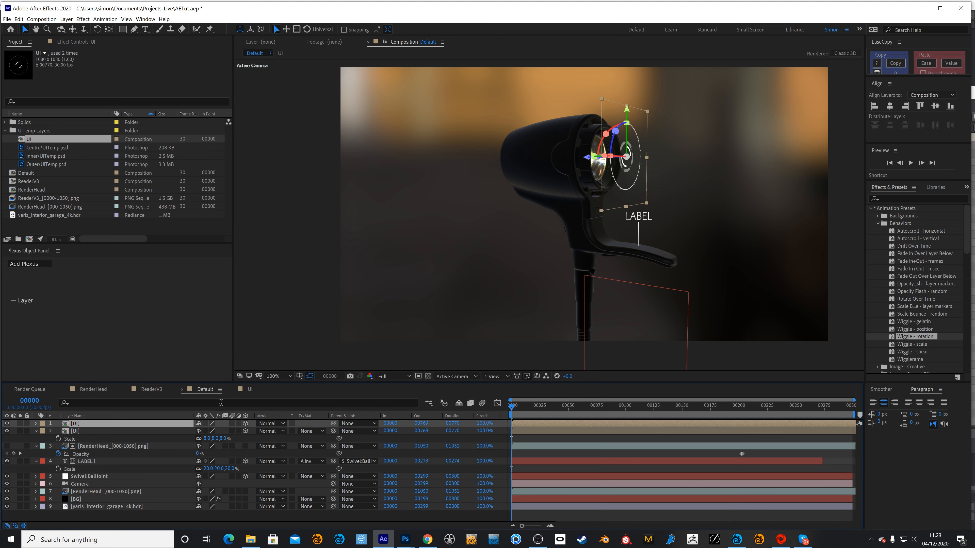
mouse_move(588, 159)
mouse_down()
mouse_move(576, 163)
mouse_move(614, 161)
mouse_move(590, 164)
mouse_up()
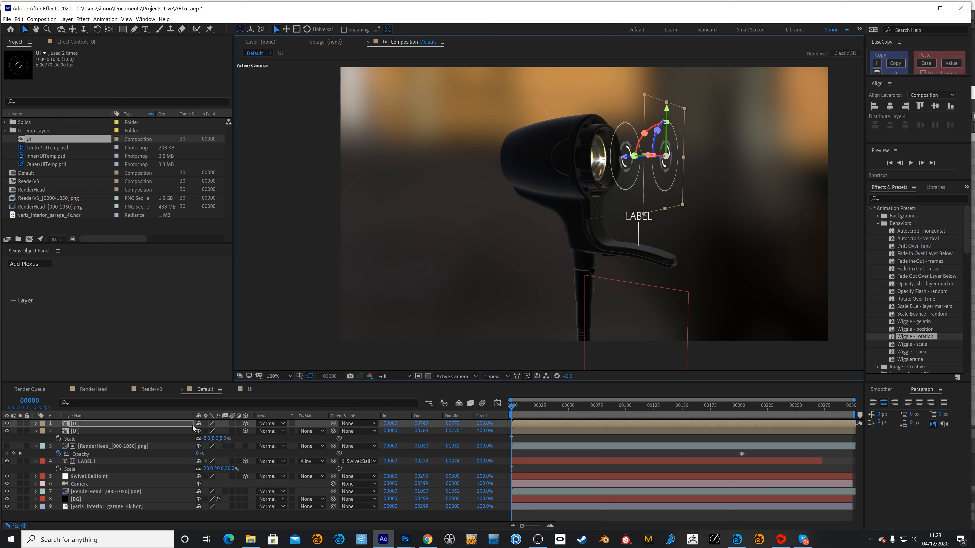
Set the duplicated UI layer's Scale to 10%
key(s)
click(220, 431)
text(10)
key(Return)
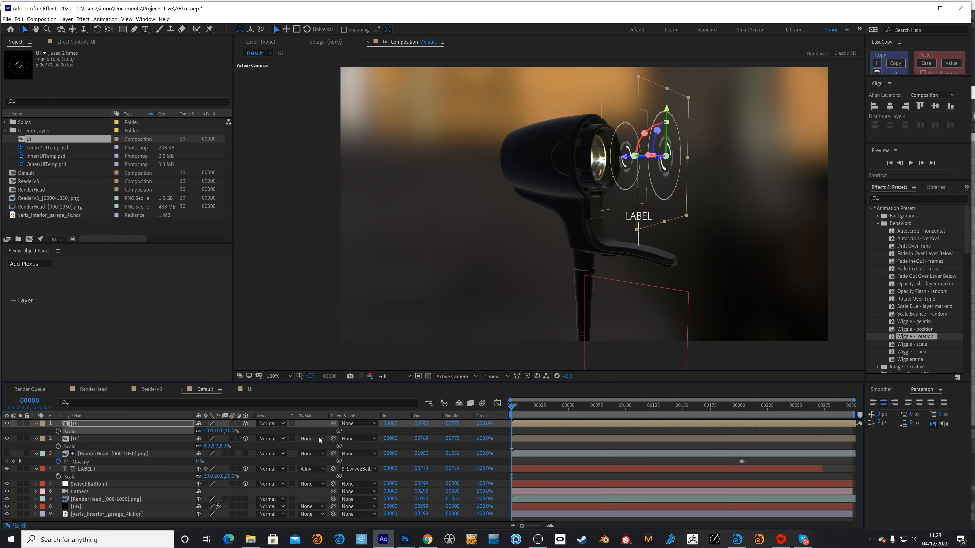
Try a Scale of 12% on the duplicated UI layer and set it back to 10%
click(229, 431)
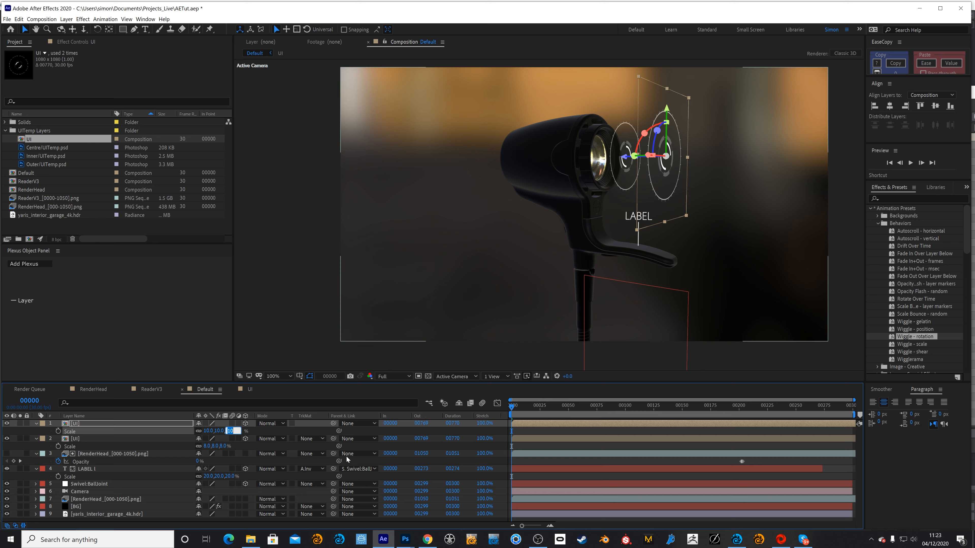
text(12)
key(Return)
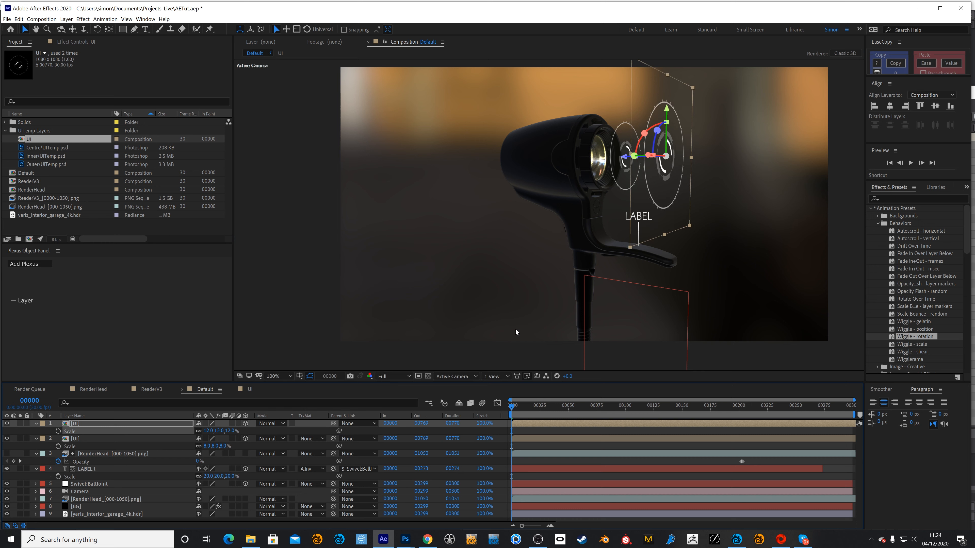
click(230, 430)
text(10)
key(Return)
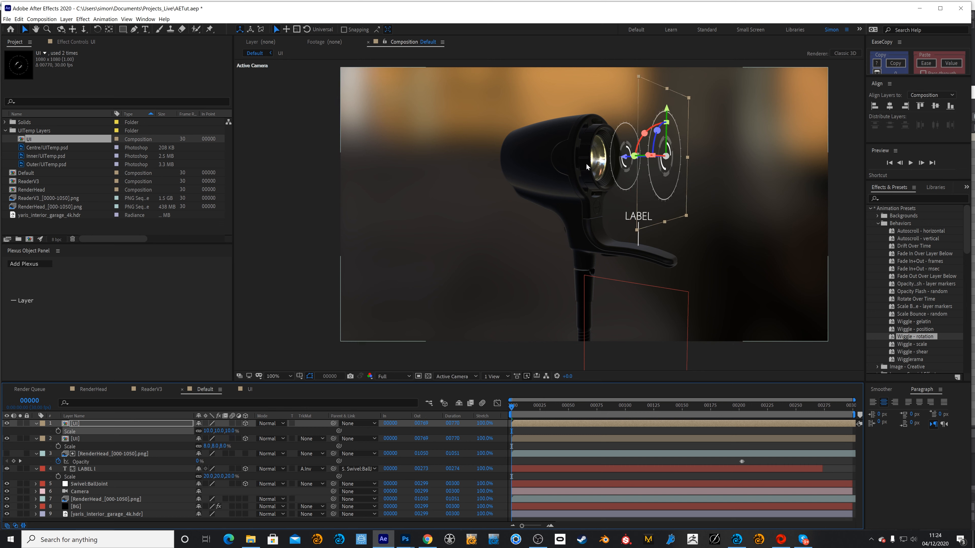
Move the second UI ring slightly further from the lens and duplicate its layer
drag(627, 159, 620, 157)
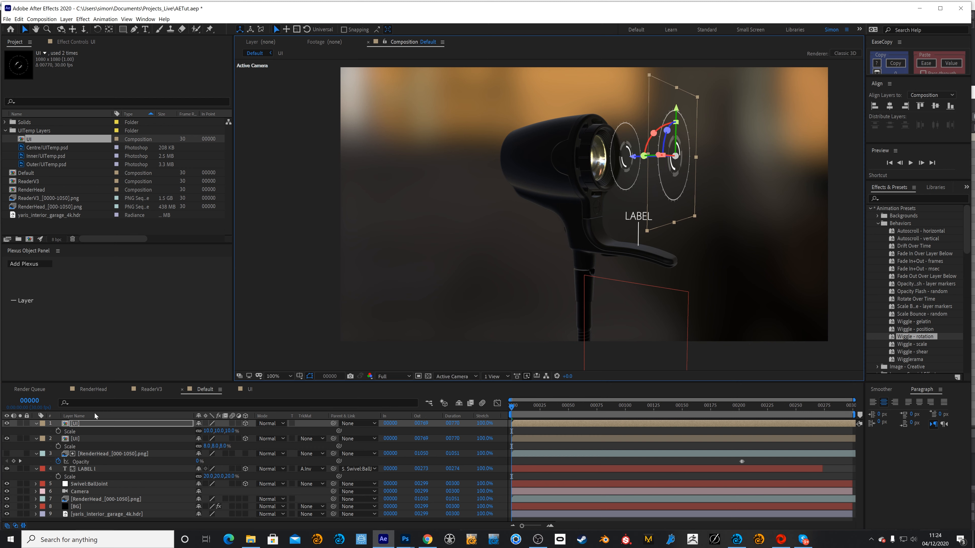
click(96, 422)
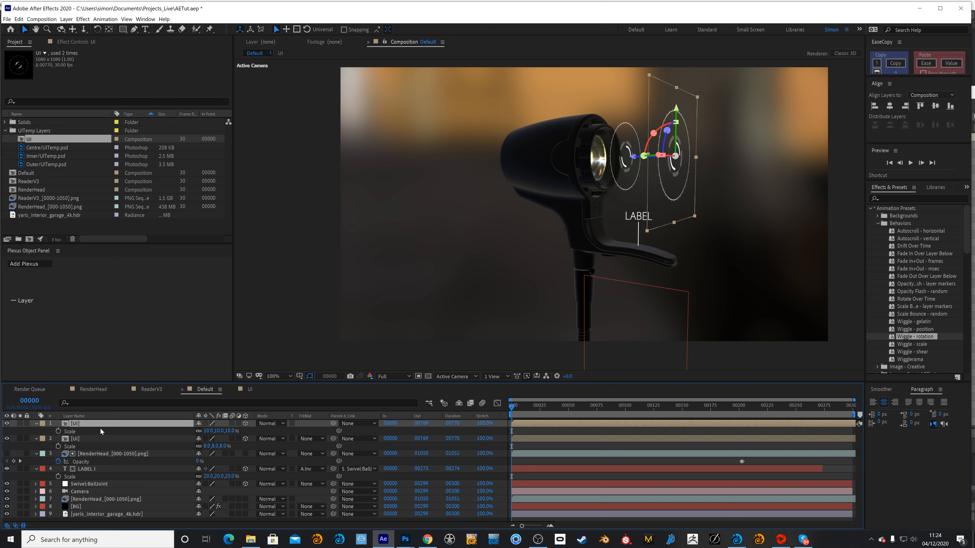
key(ctrl+d)
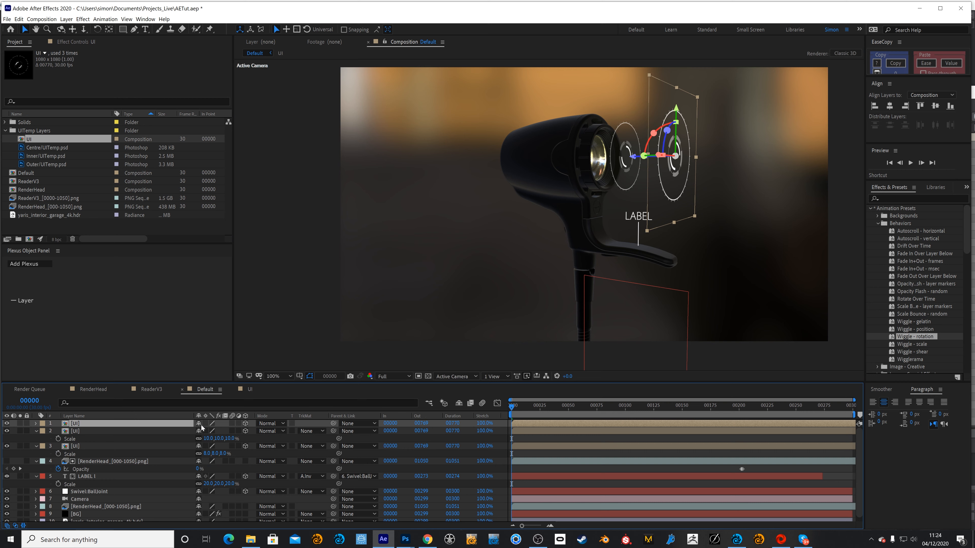
Move the newest UI ring further forward along the lens axis and scale it to 13.7%
key(s)
drag(641, 164, 646, 164)
key(s)
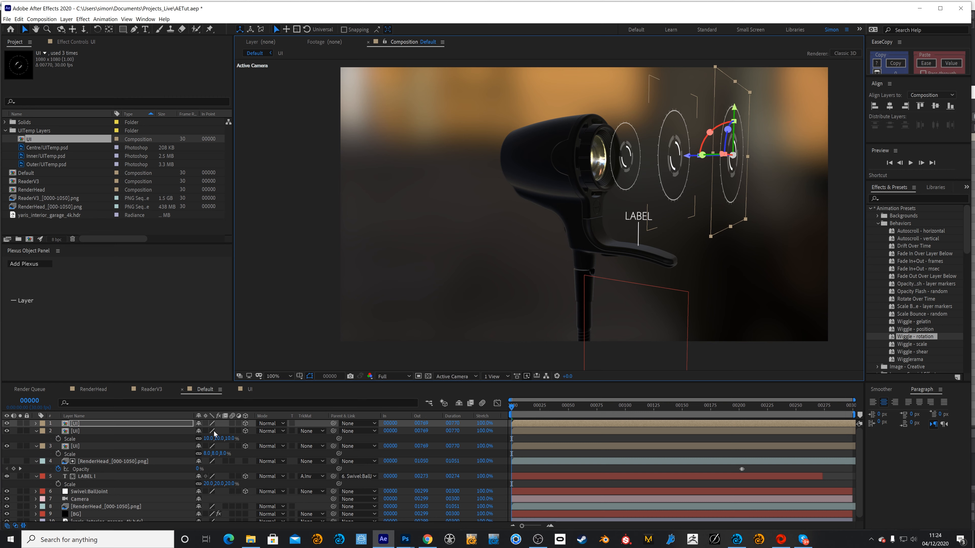
key(s)
drag(232, 433, 250, 432)
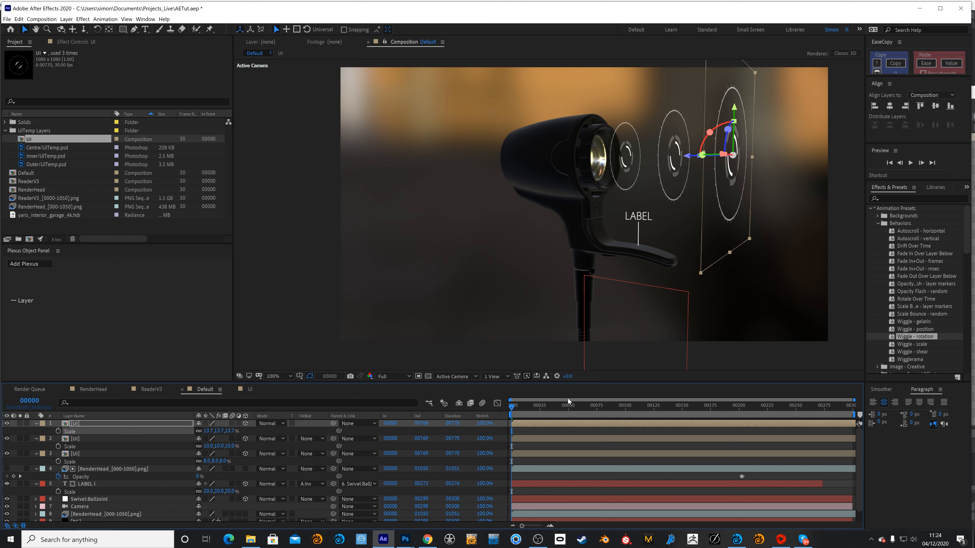
drag(521, 414, 457, 399)
Parent all three UI layers to the Swivel.BallJoint null and scrub the timeline to check that they follow the head
click(115, 453)
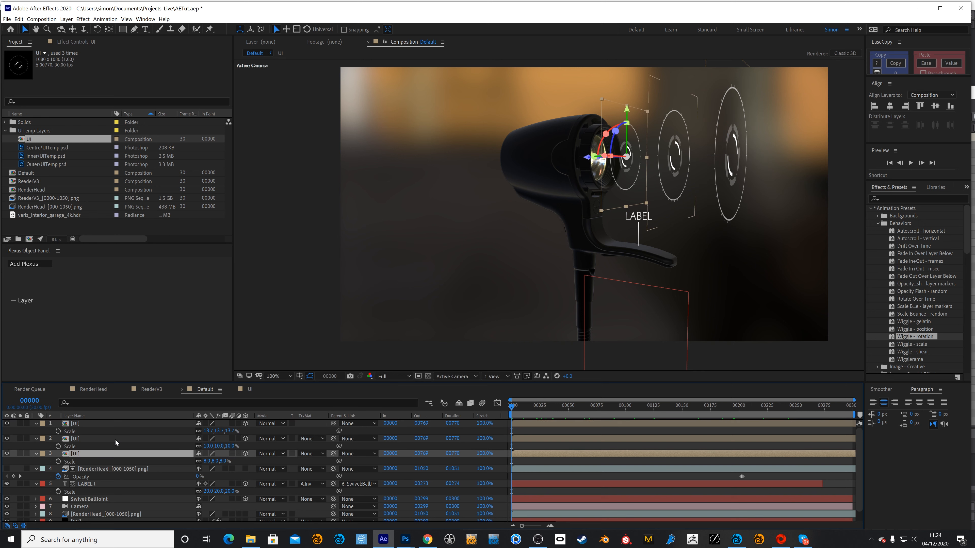
shift+click(120, 428)
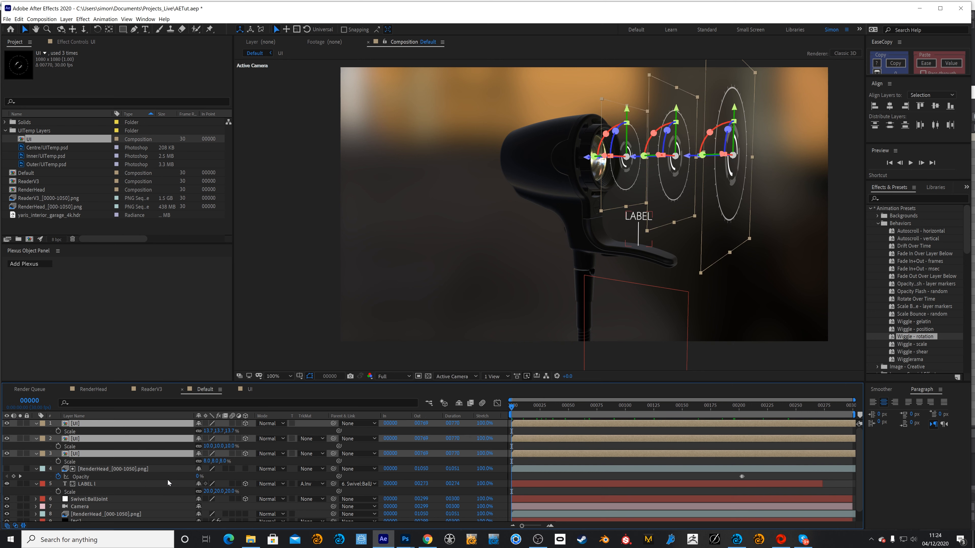
drag(334, 423, 78, 500)
click(597, 414)
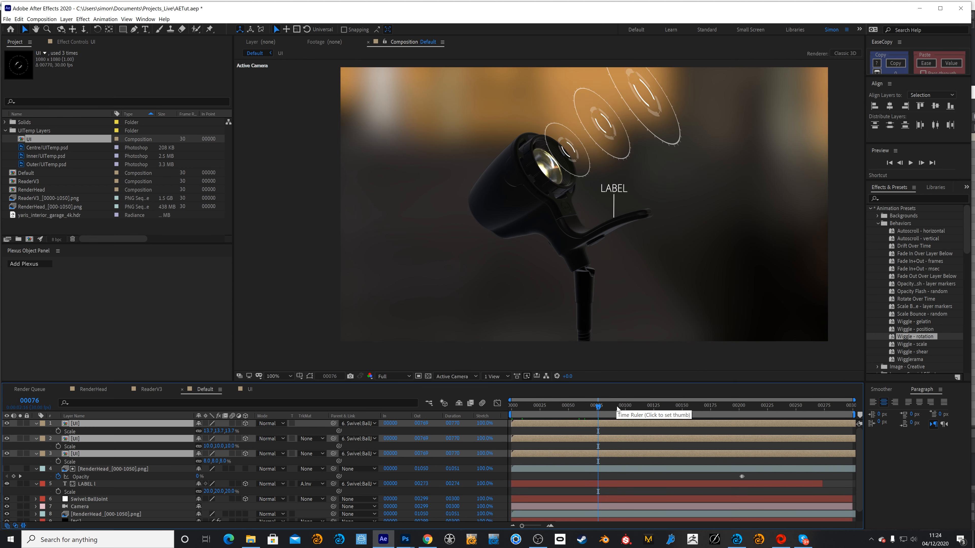
click(627, 407)
drag(635, 410, 484, 403)
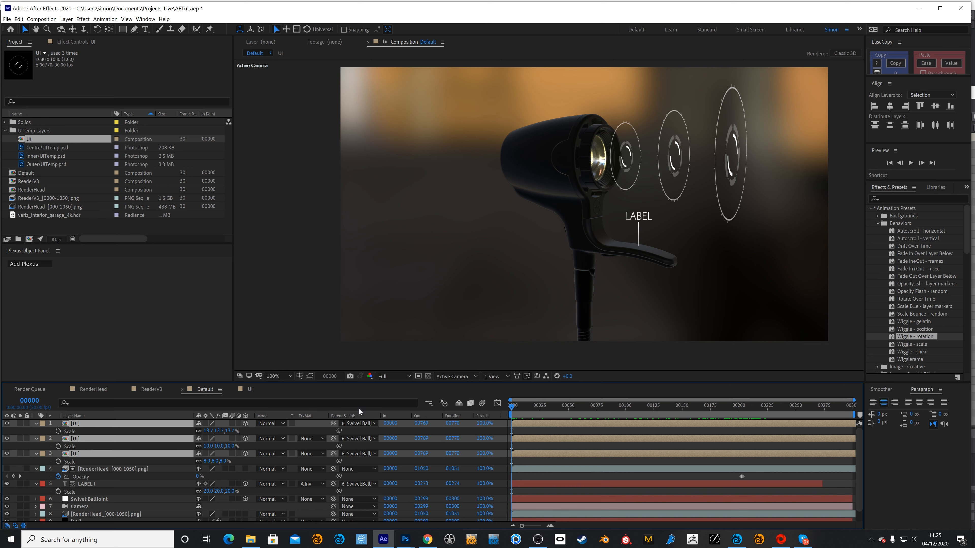
Duplicate the Swivel.BallJoint and Camera layers and place the copies directly below the three UI layers
click(87, 509)
shift+click(90, 501)
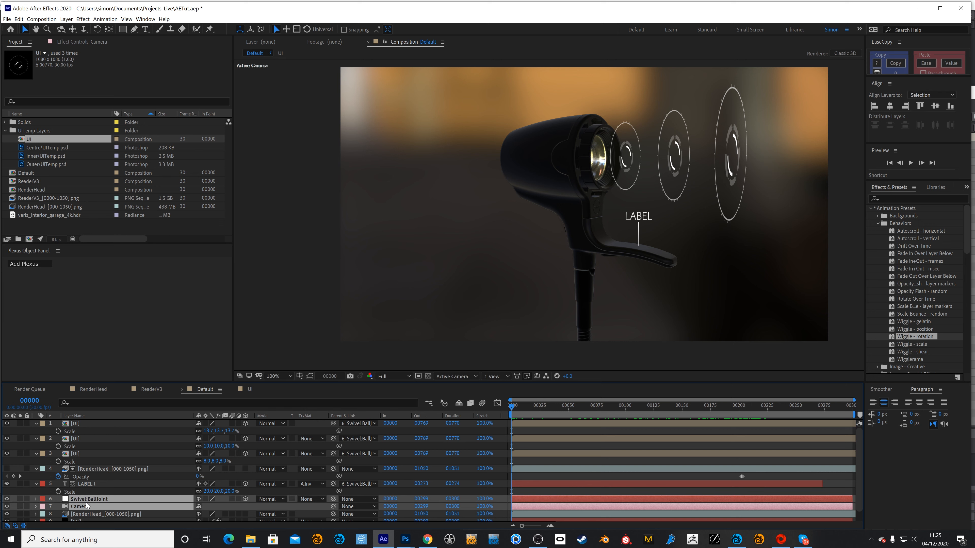
key(ctrl+d)
drag(104, 498, 104, 464)
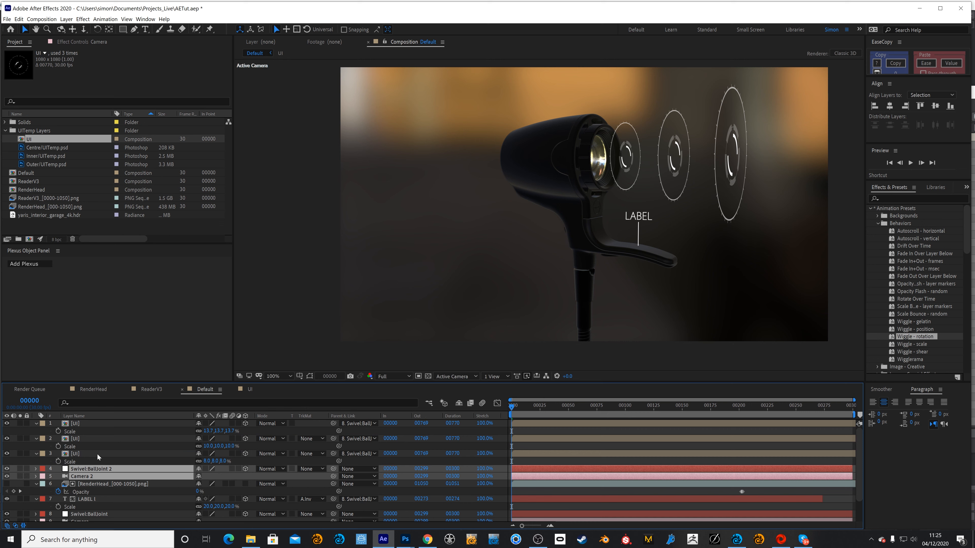
Reparent the three UI layers to Swivel.BallJoint 2
click(82, 452)
shift+click(89, 423)
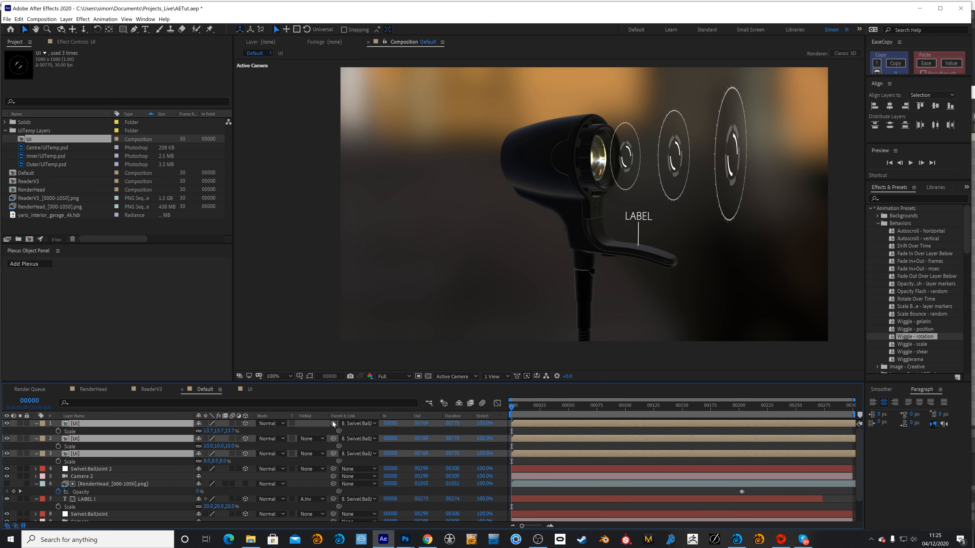
drag(333, 423, 110, 467)
Pre-compose the three UI layers, Swivel.BallJoint 2 and Camera 2 into a composition named Rings, and scrub to check it
click(100, 478)
shift+click(92, 426)
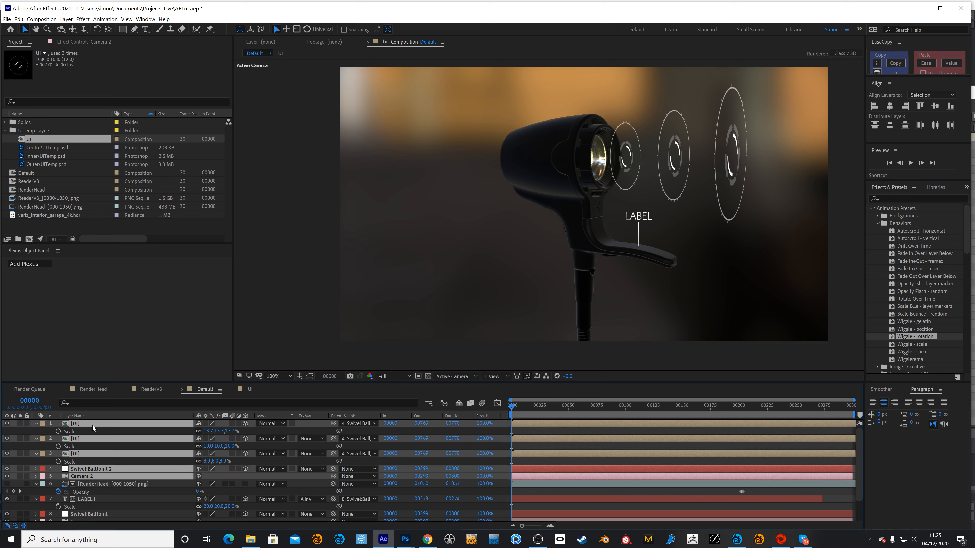
right_click(91, 426)
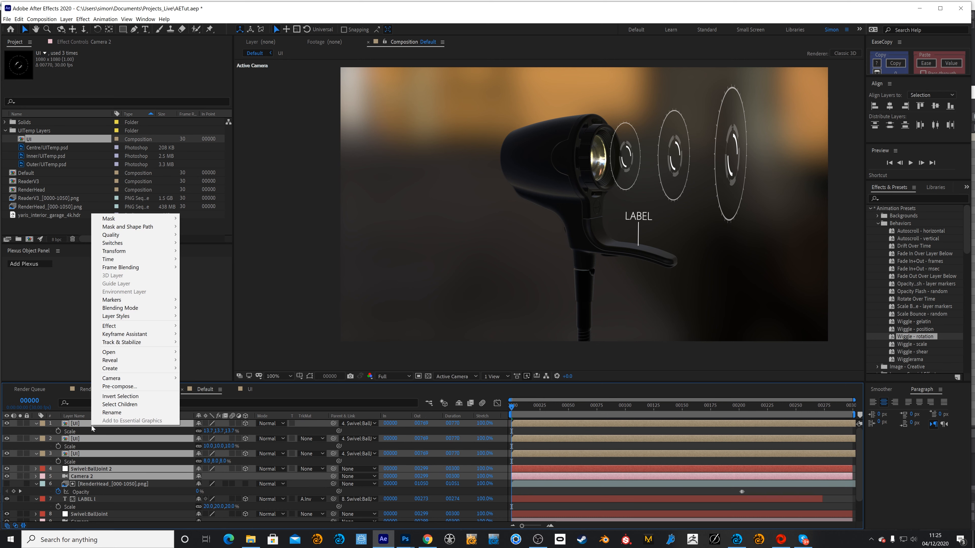
click(102, 379)
text(Rings)
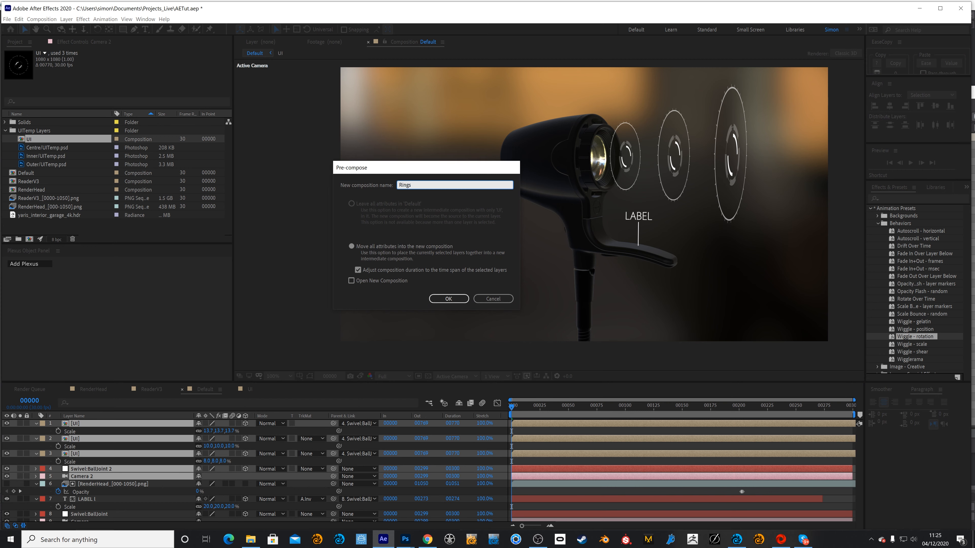
key(Return)
drag(547, 409, 616, 415)
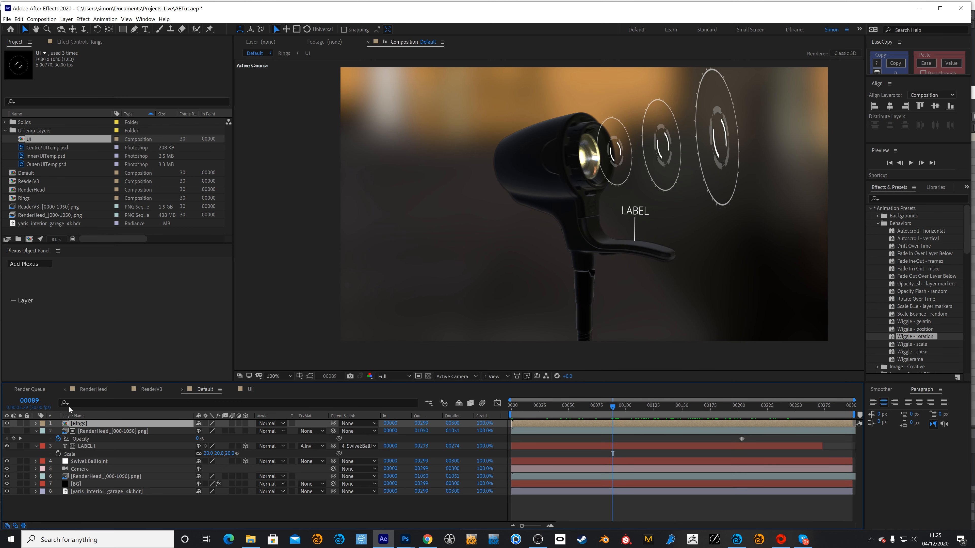
In the Rings composition, end the work area at frame 299 and trim the composition to it
double_click(78, 424)
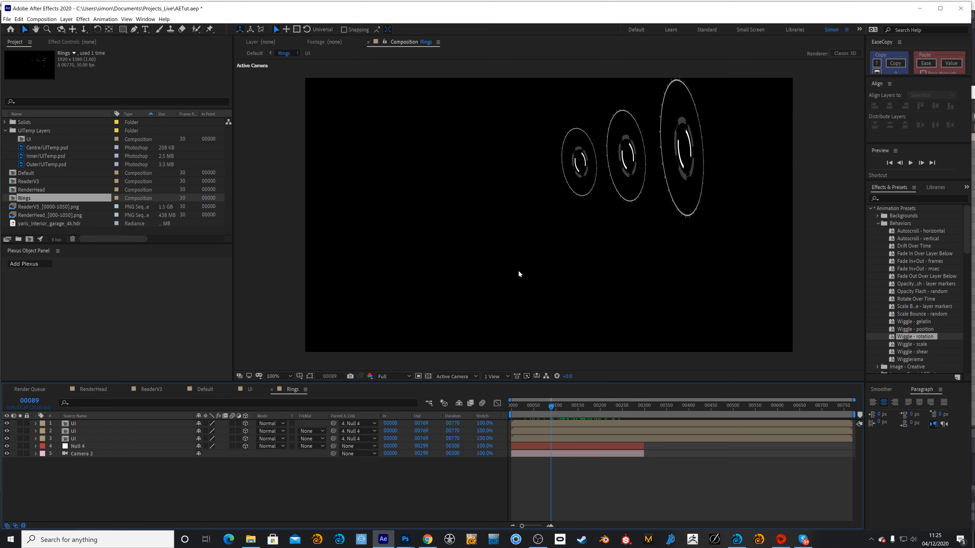
drag(557, 412, 643, 413)
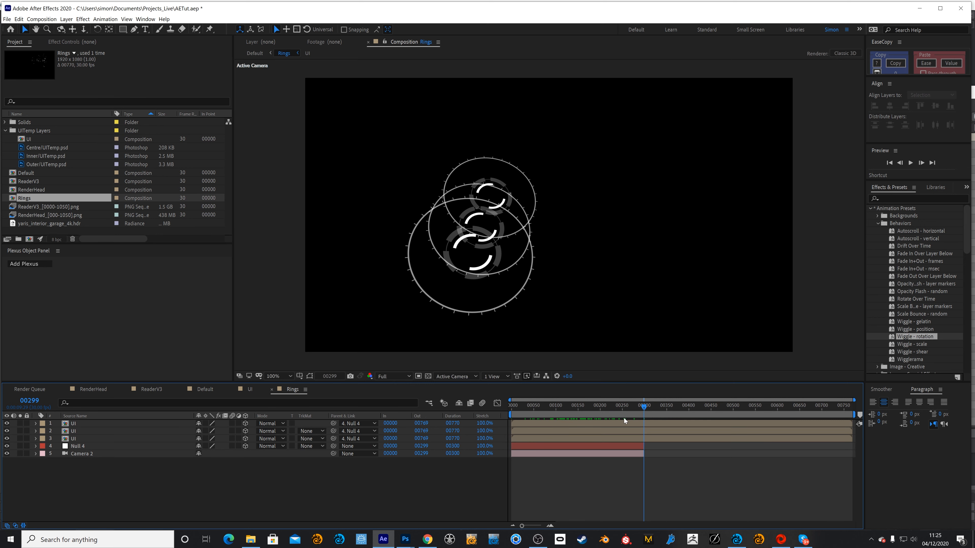
key(n)
key(ctrl+shift+x)
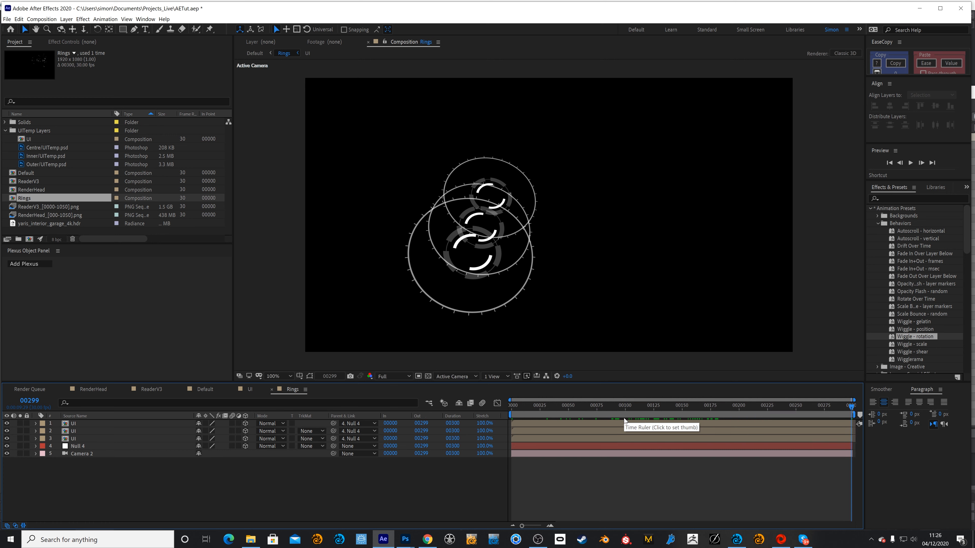
Slide the smallest ring's UI layer earlier in time and extend its out point to the end of the Rings composition
drag(609, 410, 542, 399)
drag(545, 438, 503, 434)
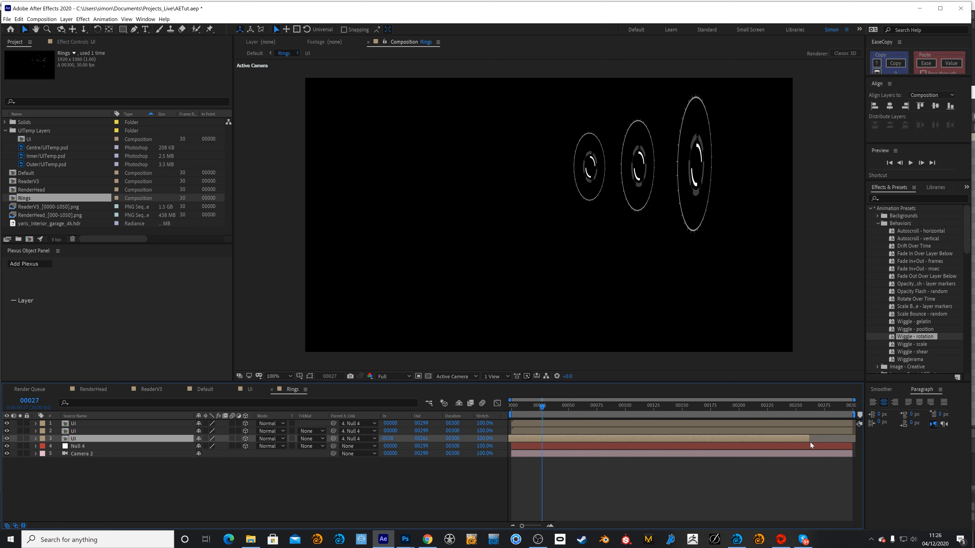
drag(820, 440, 905, 440)
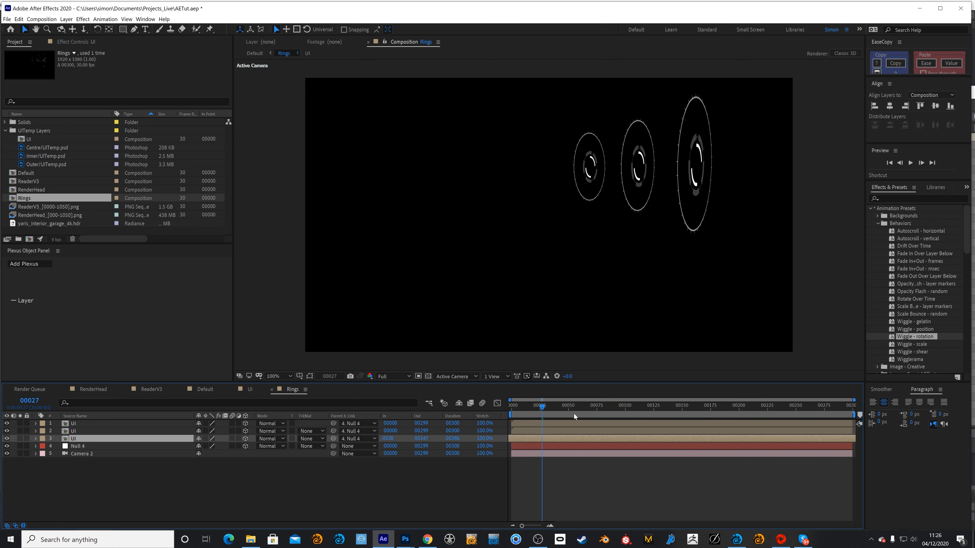
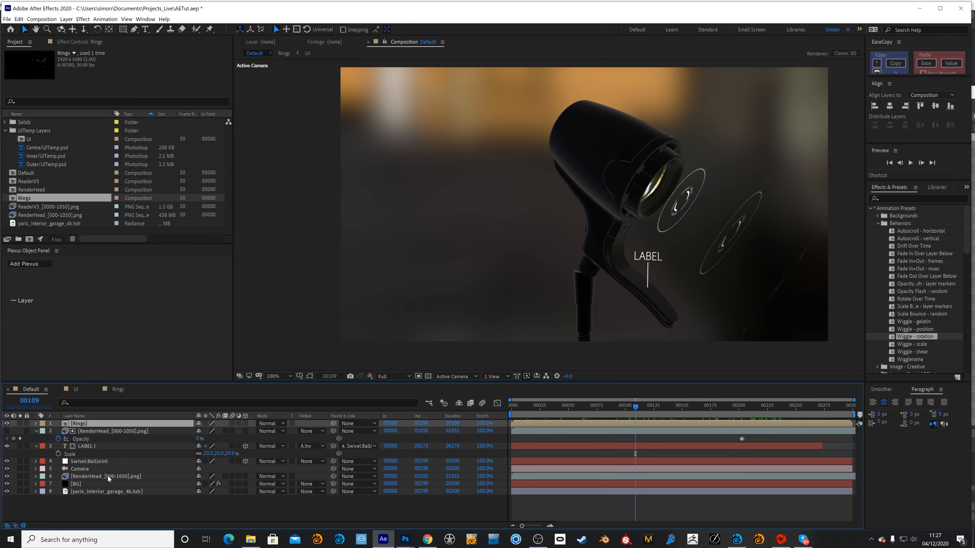
Duplicate the visible RenderHead layer above Rings and use it as an Alpha Inverted track matte for Rings, checking it along the timeline
click(126, 476)
key(ctrl+d)
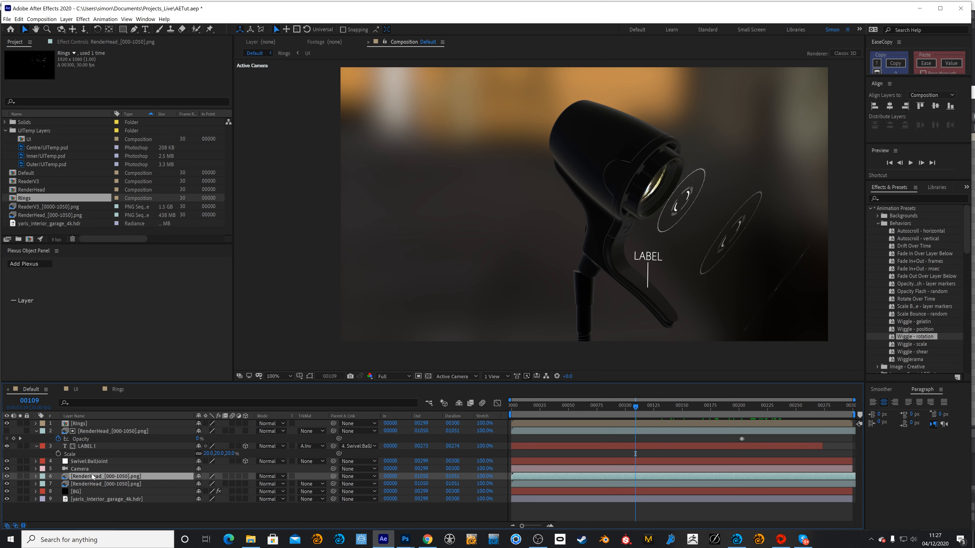
key(ctrl+shift+bracketright)
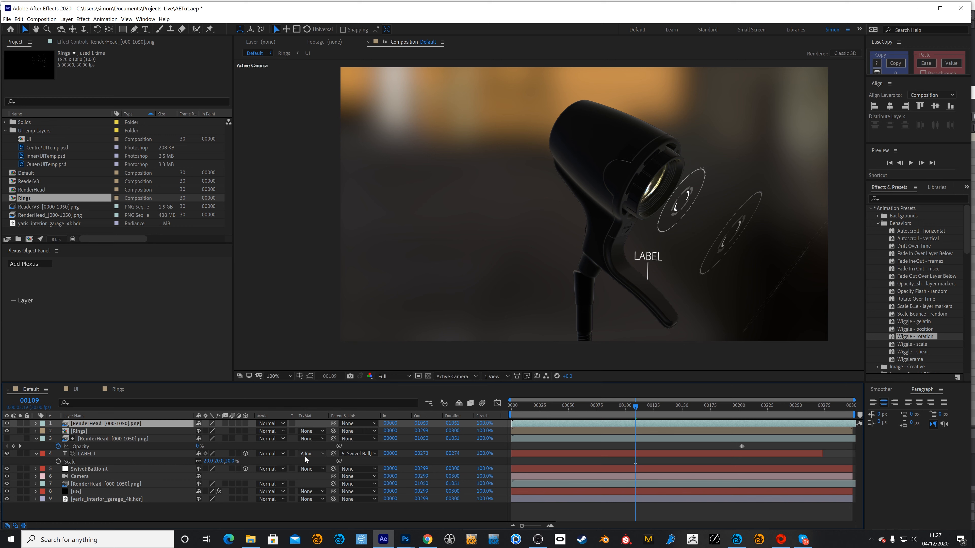
click(306, 432)
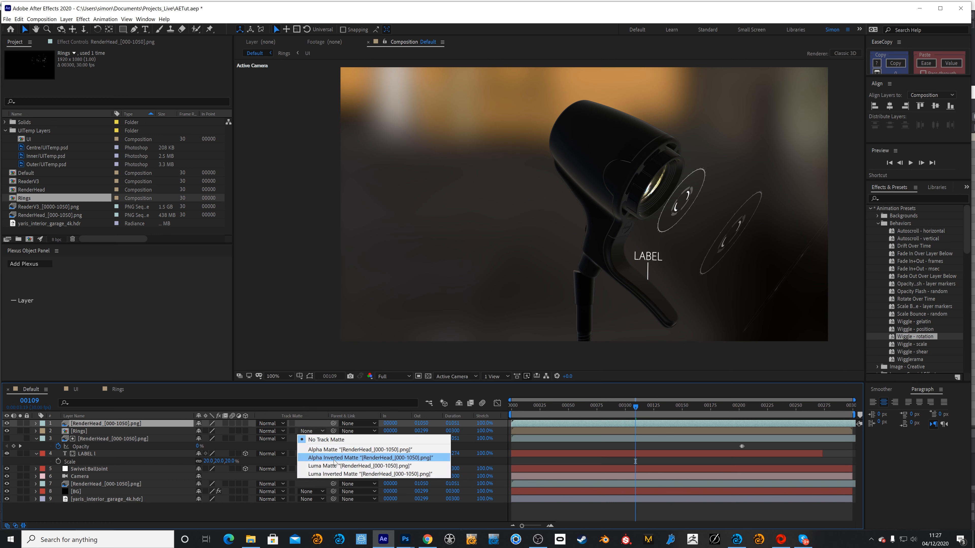
click(326, 457)
click(525, 406)
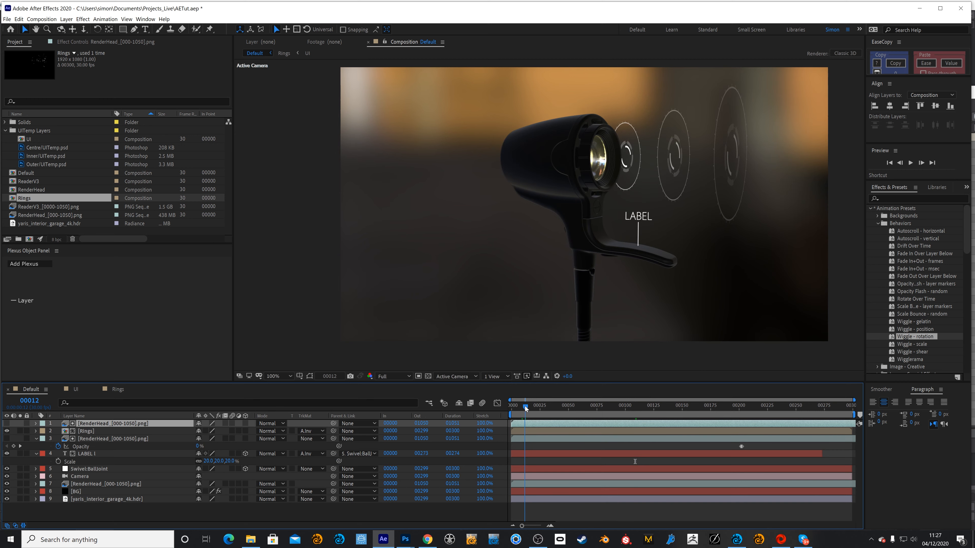
drag(523, 408, 617, 405)
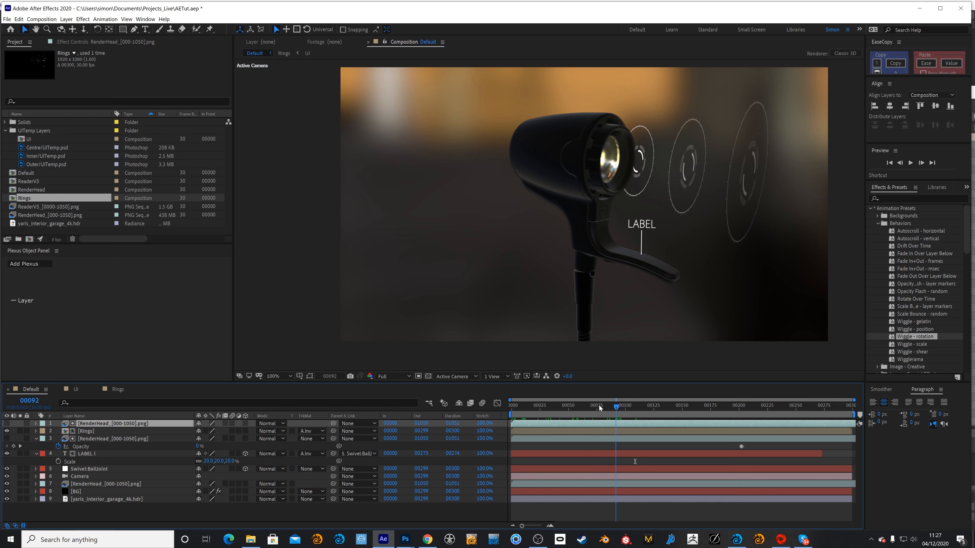
Set the Opacity of the top RenderHead matte layer to 0% and step to frame 199
key(t)
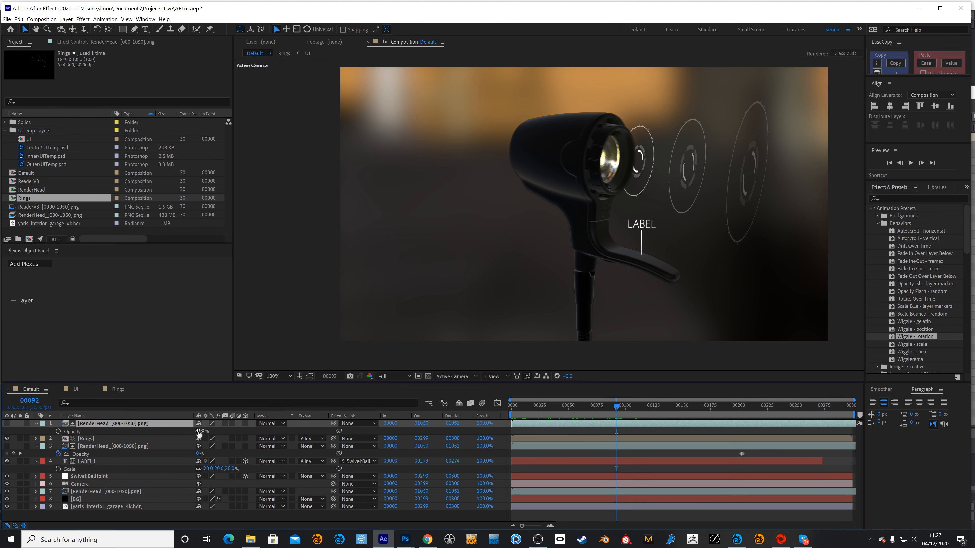
drag(199, 431, 109, 424)
drag(635, 411, 740, 419)
key(Page_Up)
key(Page_Up)
key(Page_Down)
key(Page_Down)
key(Page_Up)
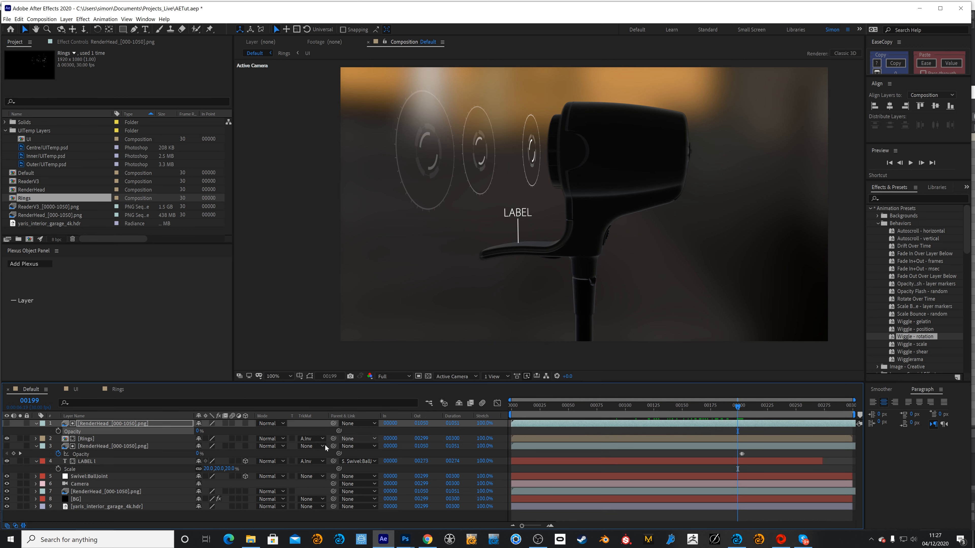
Keyframe the top RenderHead matte's Opacity at 0% on frame 199 and 100% on frame 200
click(58, 431)
key(Page_Down)
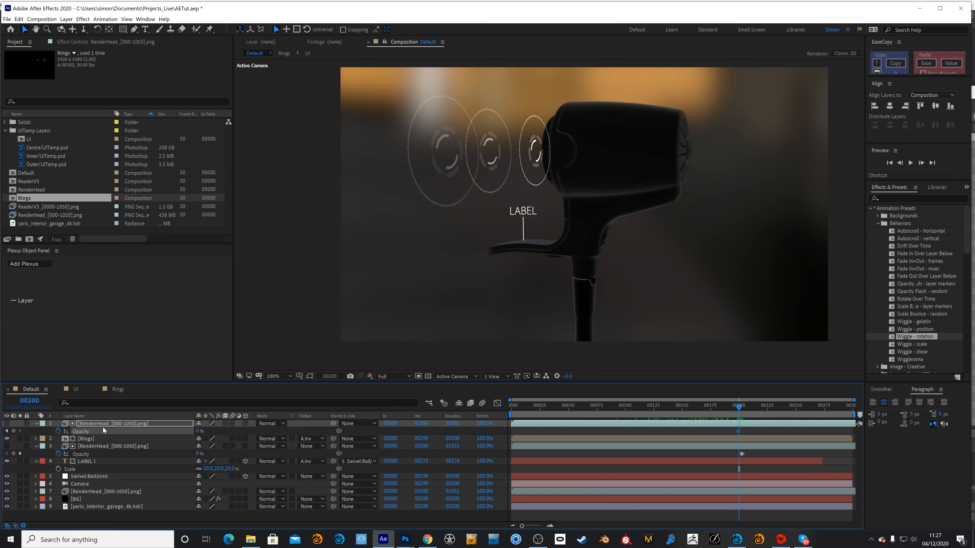
key(Page_Up)
key(Page_Down)
key(Page_Up)
key(Page_Down)
drag(199, 431, 397, 432)
Keyframe the top matte's Opacity at 100% on frame 223 and 0% on frame 224
drag(743, 409, 765, 414)
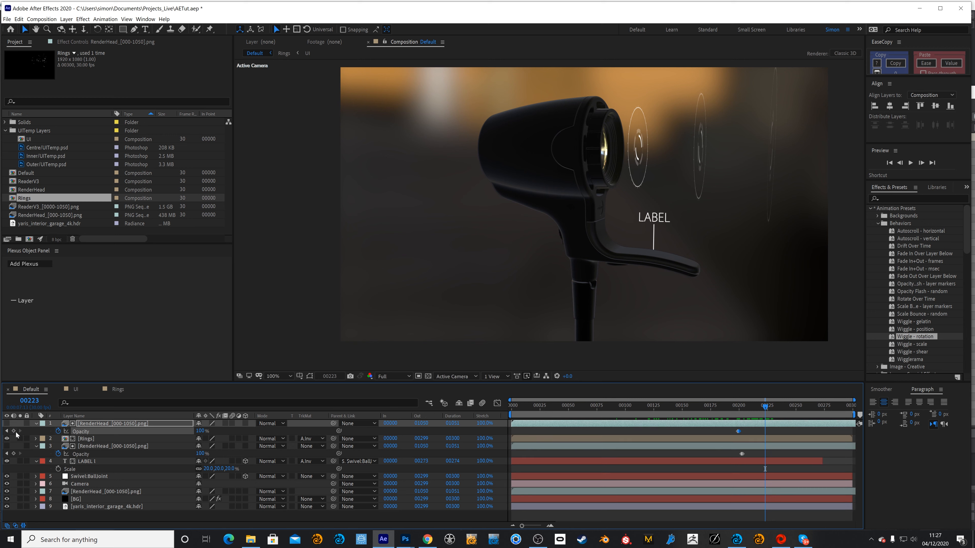
key(Page_Down)
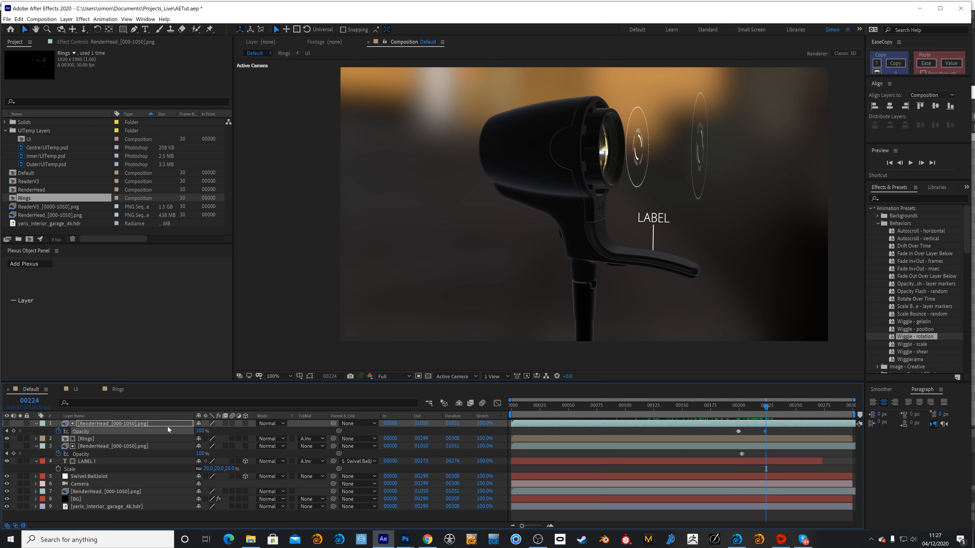
drag(199, 431, 101, 431)
Keyframe the top matte's Opacity at 0% on frame 263 and raise it to 100% on the following frame
drag(766, 406, 811, 411)
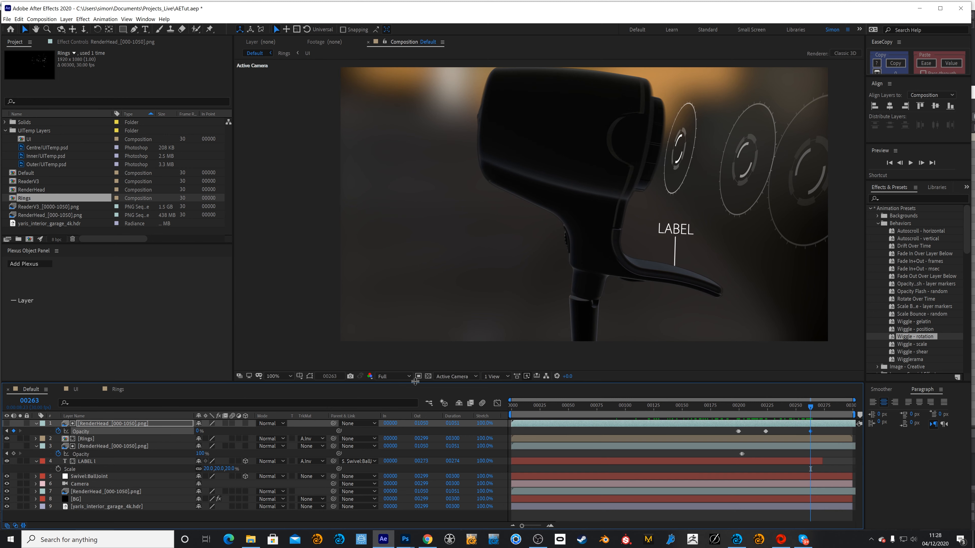
key(Page_Down)
drag(198, 432, 321, 429)
Preview the Default composition from its first frame with the viewer maximized
drag(815, 406, 484, 372)
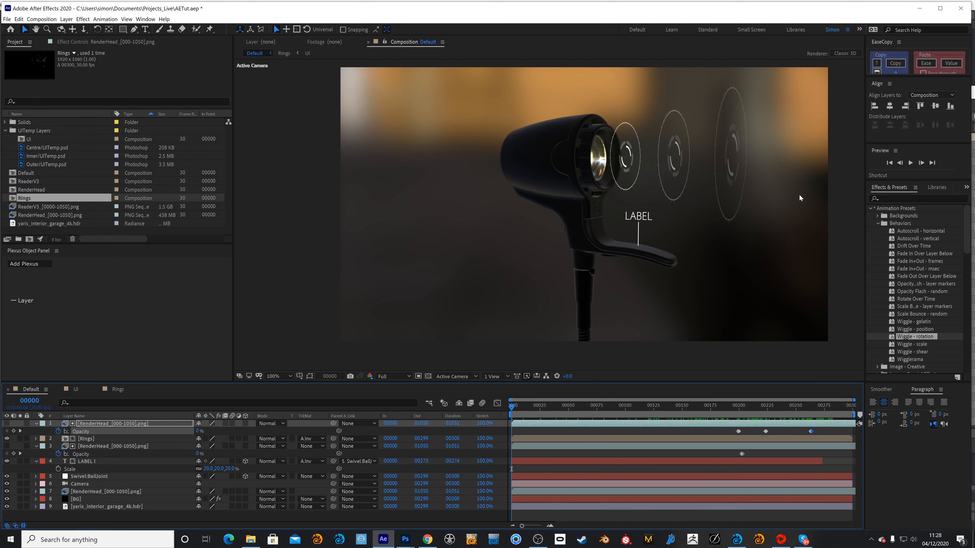
key(grave)
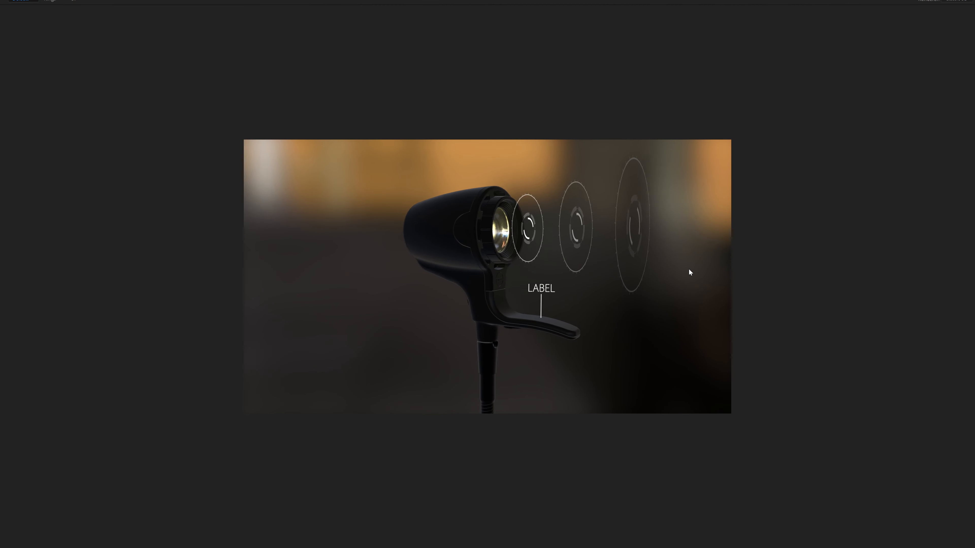
key(space)
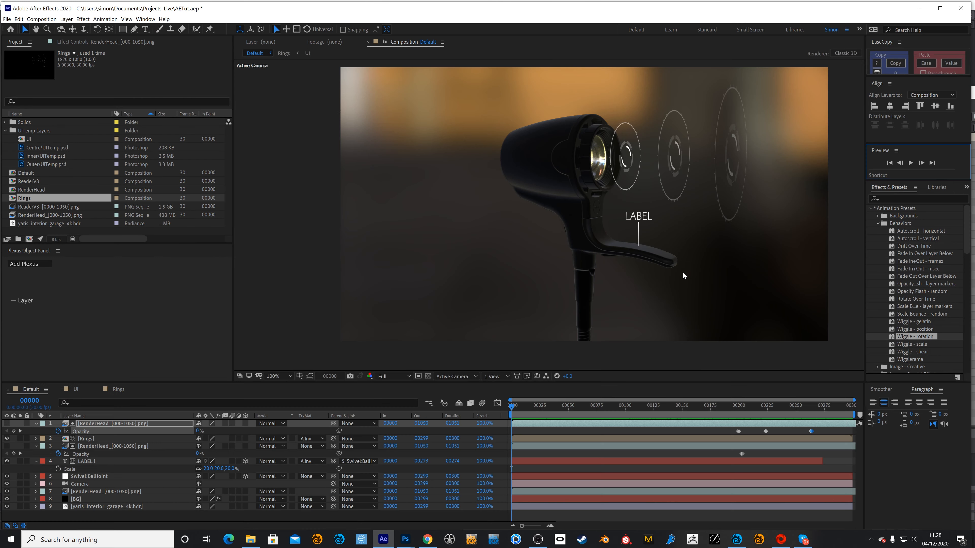
Apply the RG VFX Optical Glow effect to the Rings layer, viewing the result at frame 154
click(733, 406)
drag(657, 411, 686, 411)
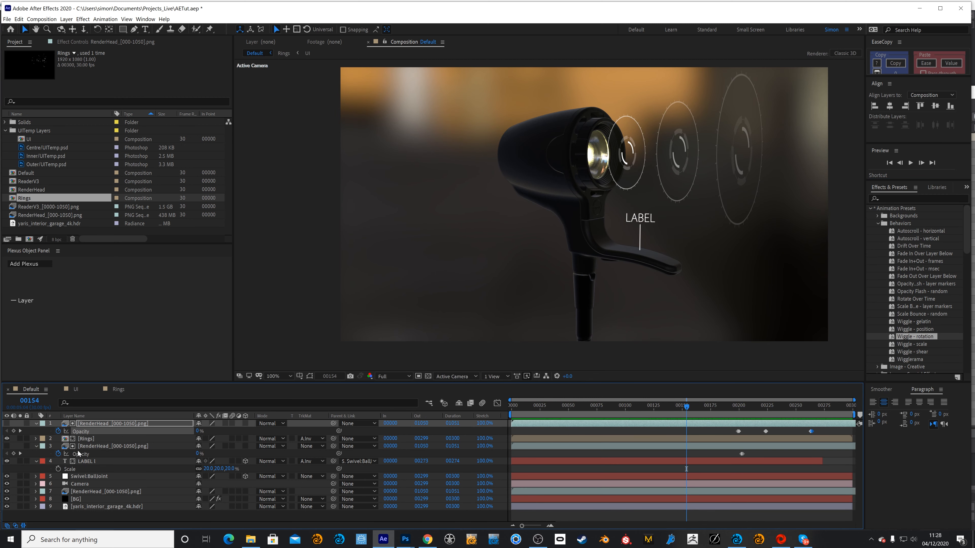
click(98, 441)
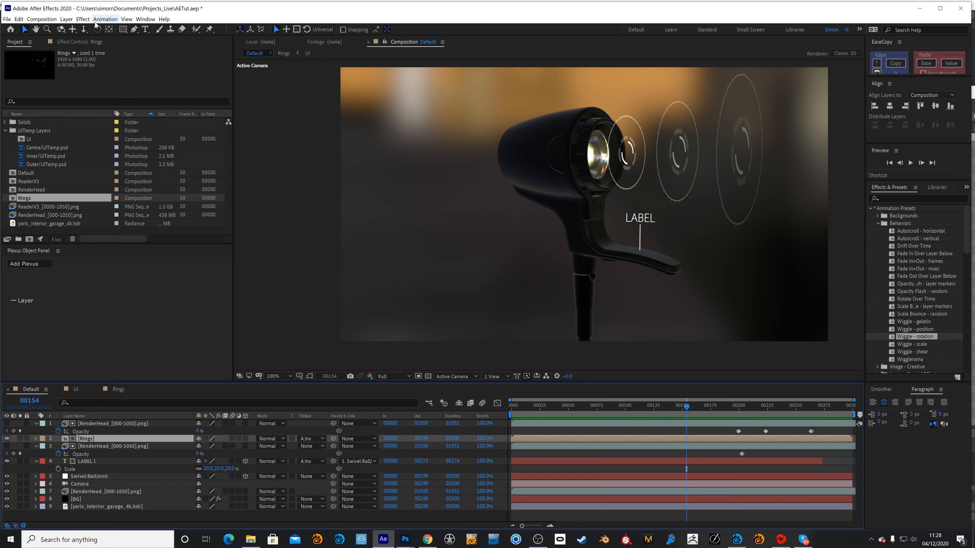
click(83, 19)
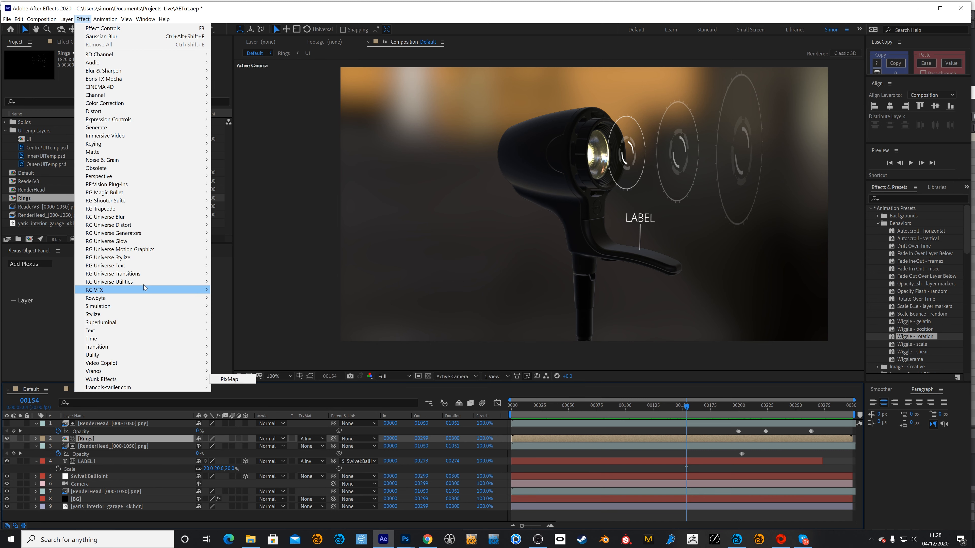
mouse_move(125, 291)
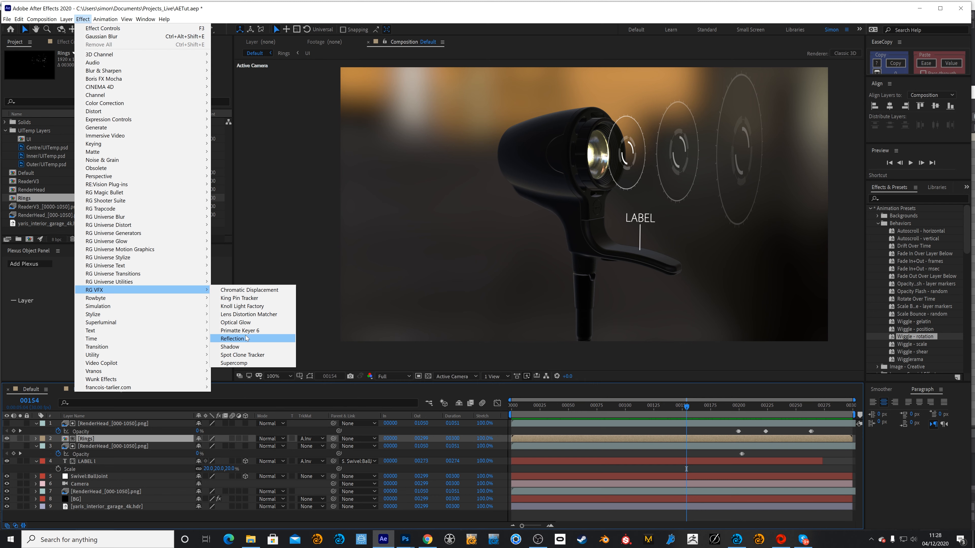
mouse_move(192, 322)
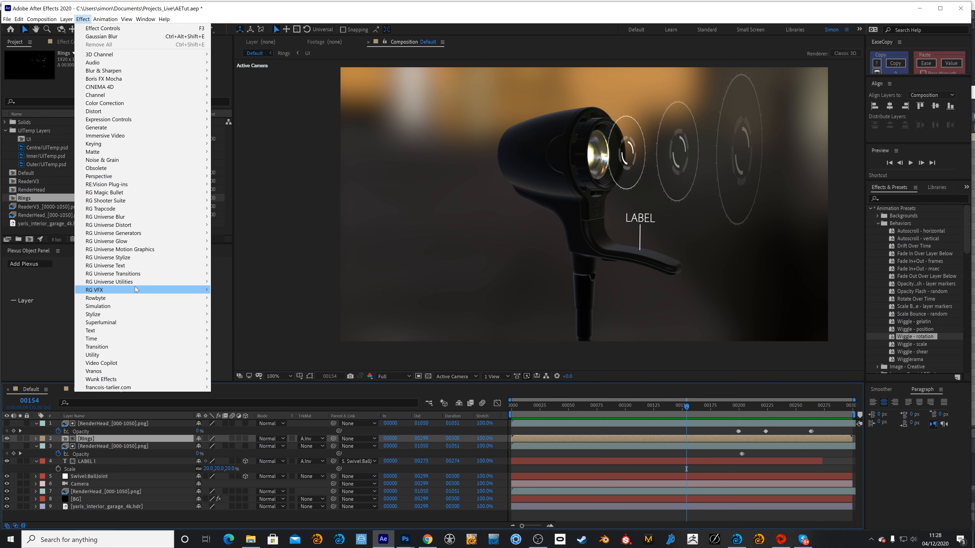
click(249, 325)
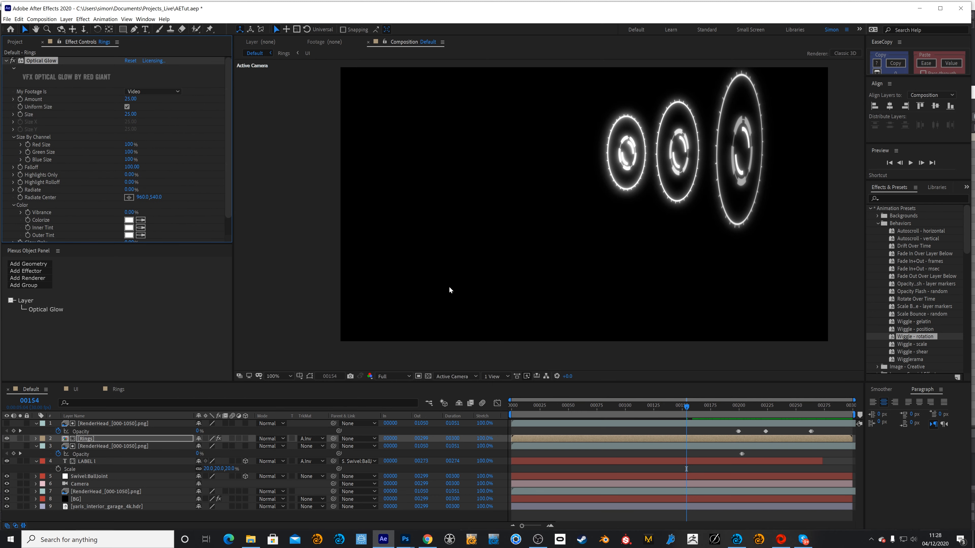
Set the Optical Glow's Alpha Channel to Generate (Unmult) on the Rings layer
scroll(117, 197, down, 1)
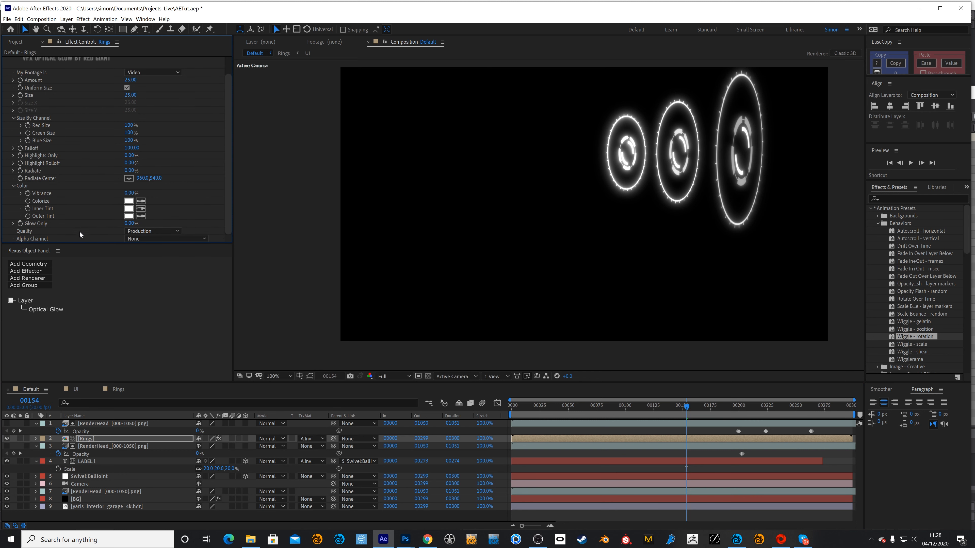
click(186, 238)
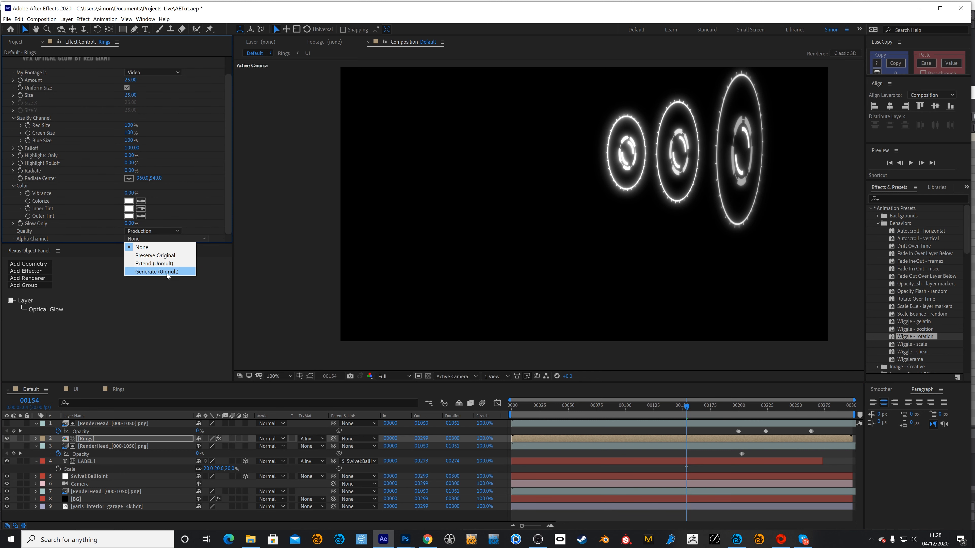
click(167, 272)
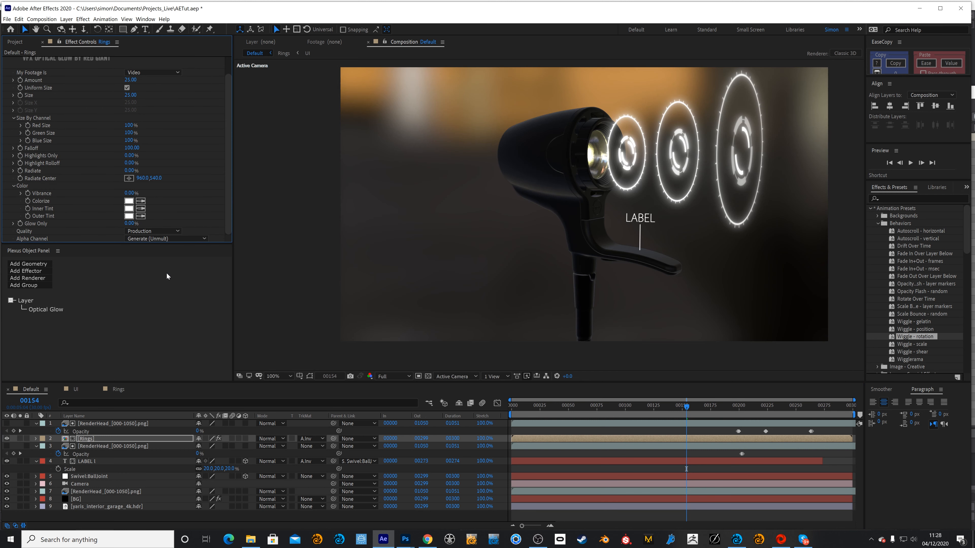
Set the Optical Glow's Inner Tint to the orange B66221
click(128, 210)
click(253, 278)
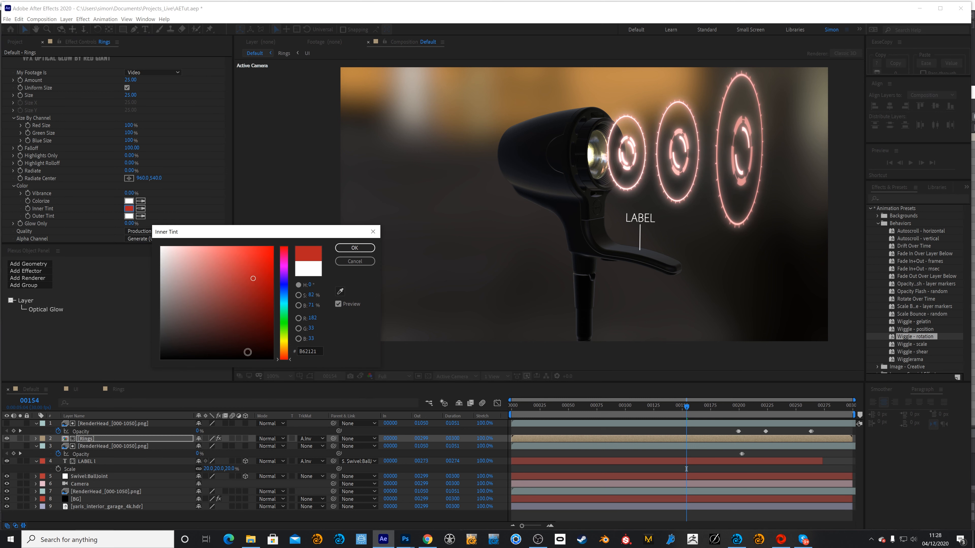
drag(284, 357, 283, 350)
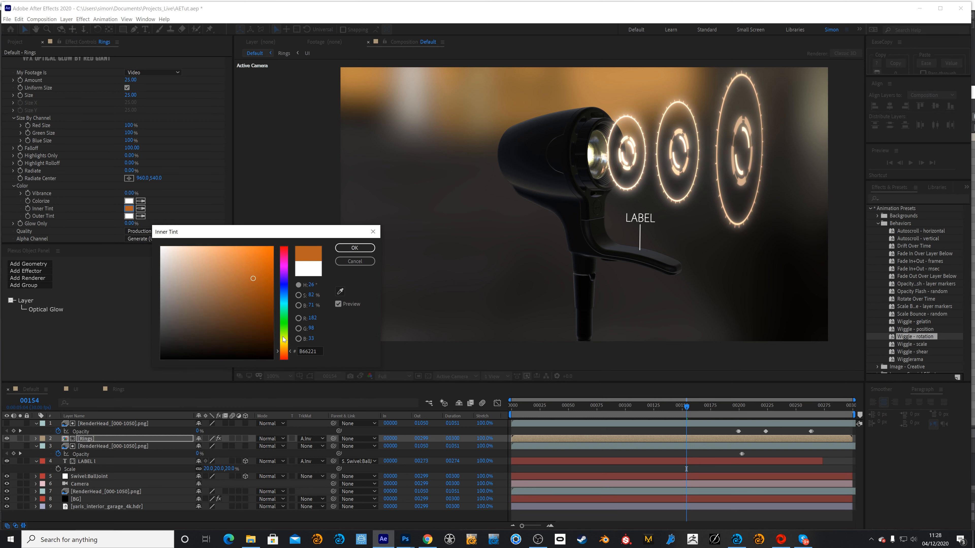
click(353, 248)
Set the Optical Glow's Colorize colour to the light orange DC7A3F
click(128, 201)
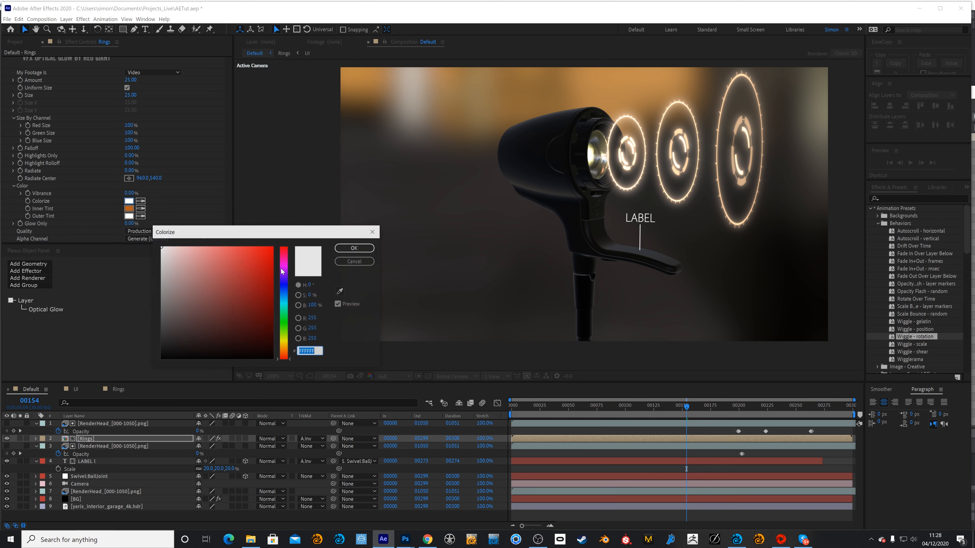
click(241, 262)
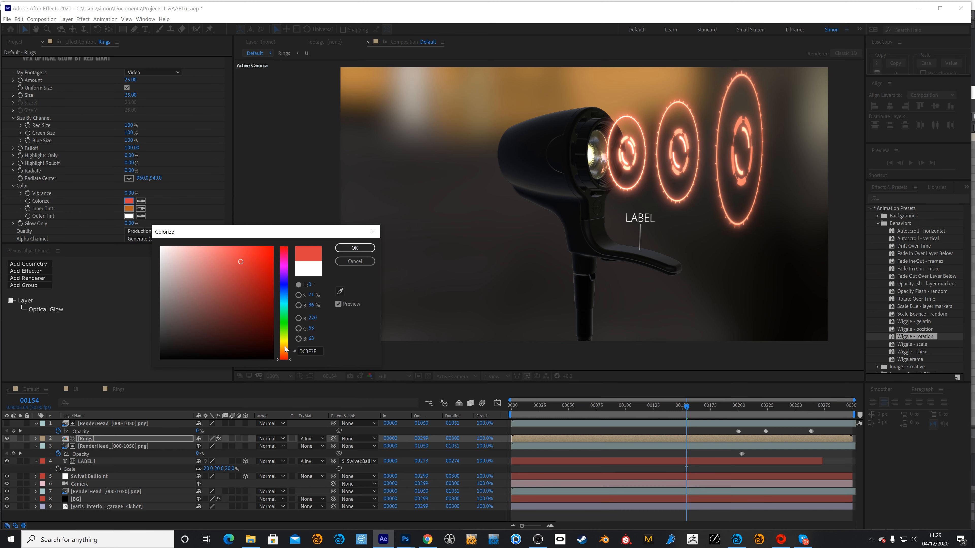
drag(282, 354, 283, 352)
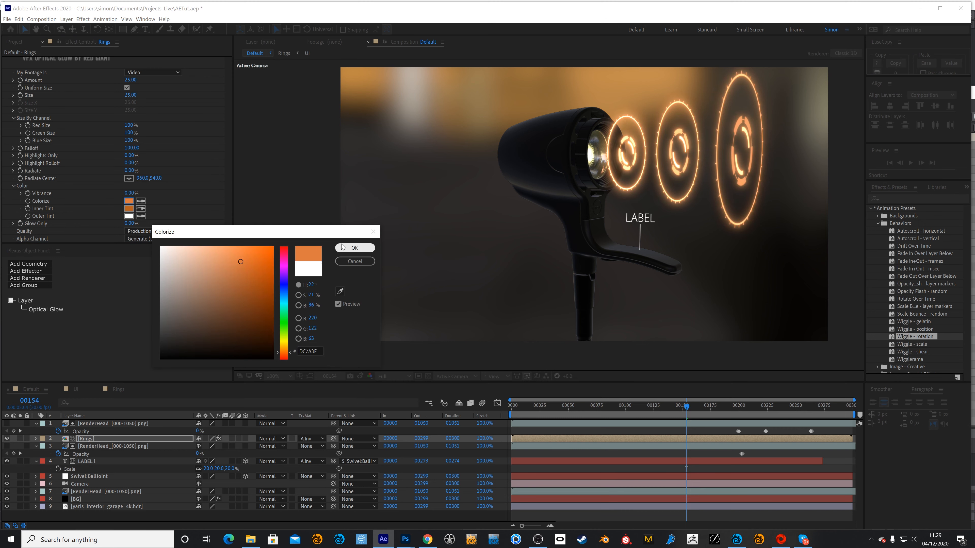
click(354, 247)
Set the Optical Glow's Amount to 5
key(Tab)
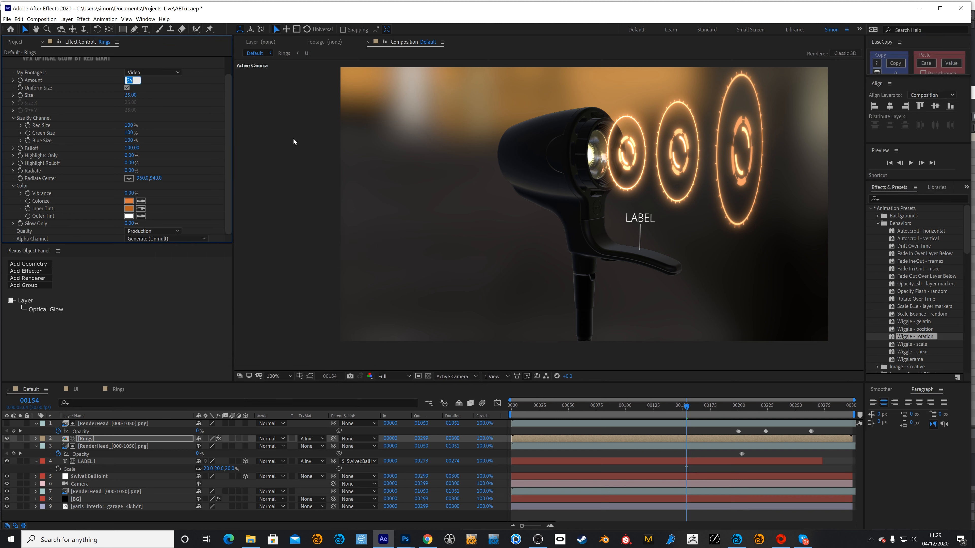
text(5)
key(Return)
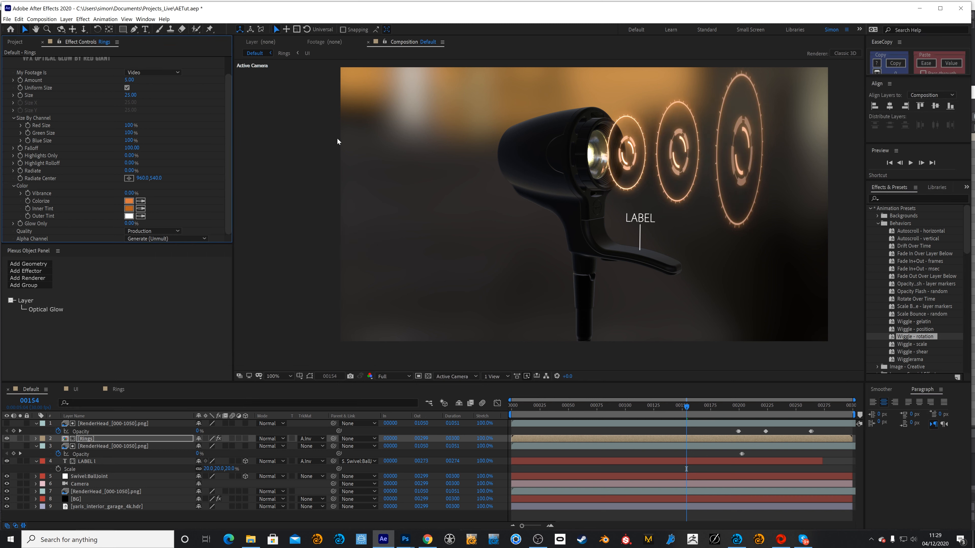
Change the Rings layer's blending mode to Linear Dodge and check the glow at different frames
mouse_move(723, 409)
mouse_down()
mouse_move(734, 409)
mouse_move(707, 407)
mouse_up()
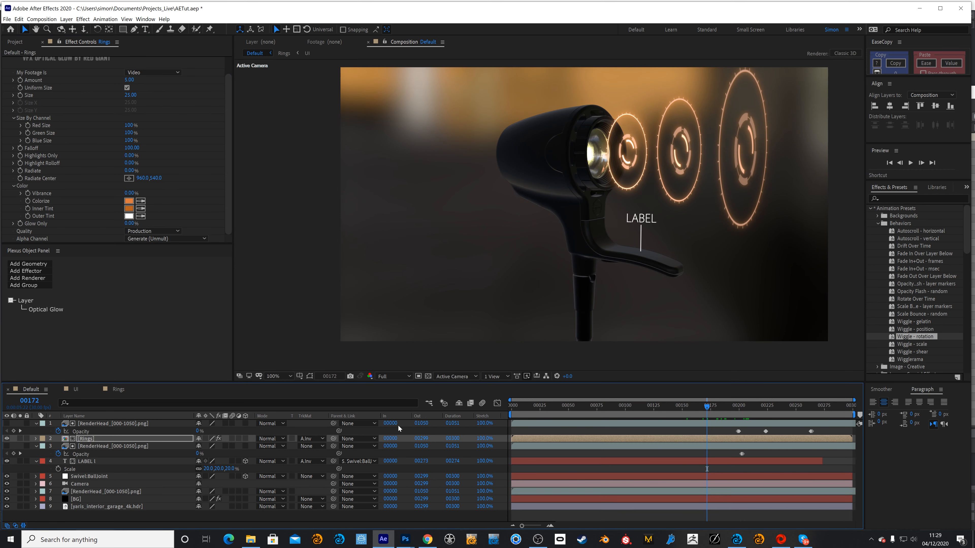
click(279, 438)
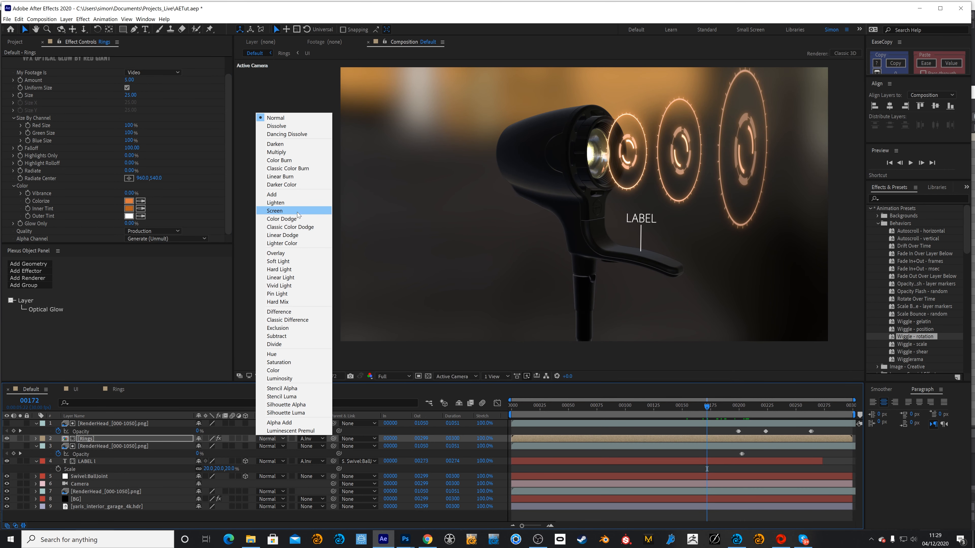
click(297, 235)
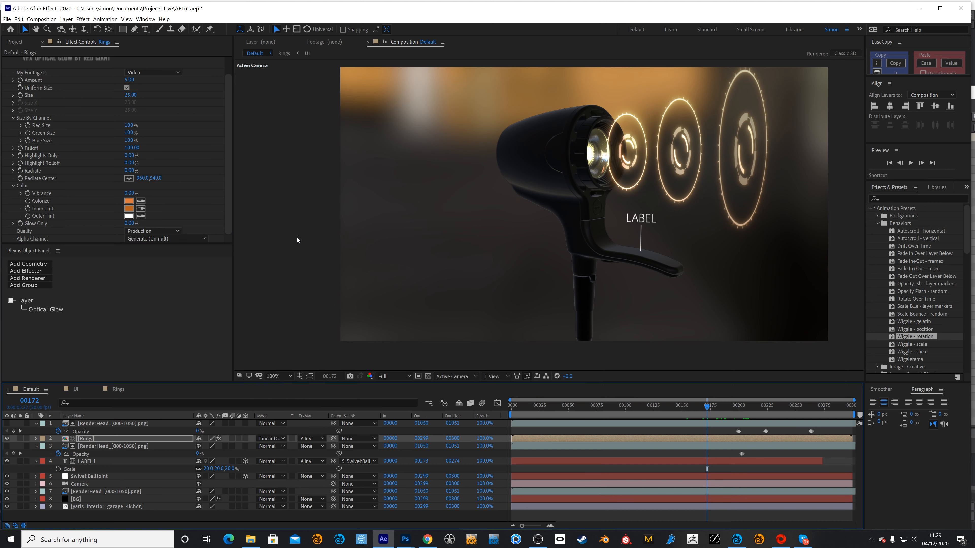
drag(714, 410, 607, 395)
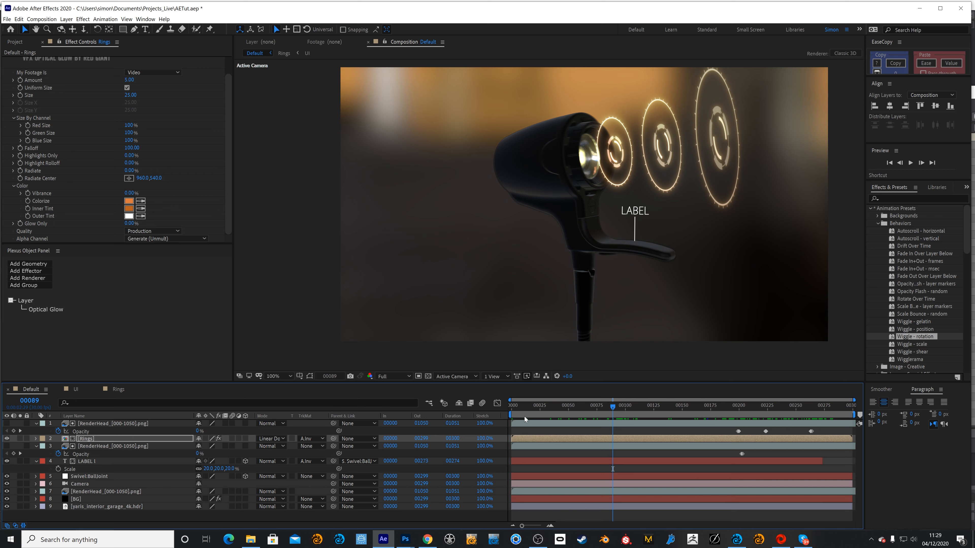
Add the UI composition as the topmost layer of the Default composition and make it a 3D layer, with the time at frame 0
click(511, 406)
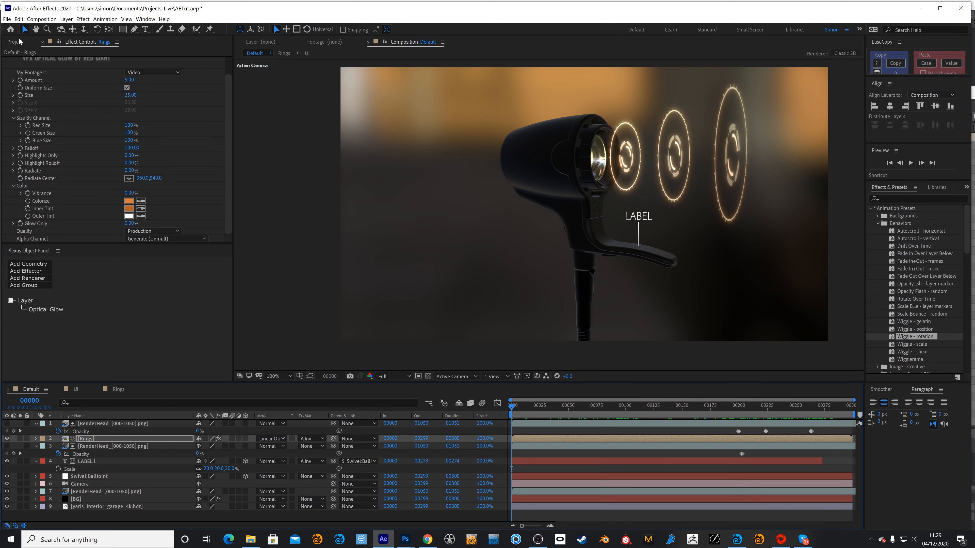
click(17, 41)
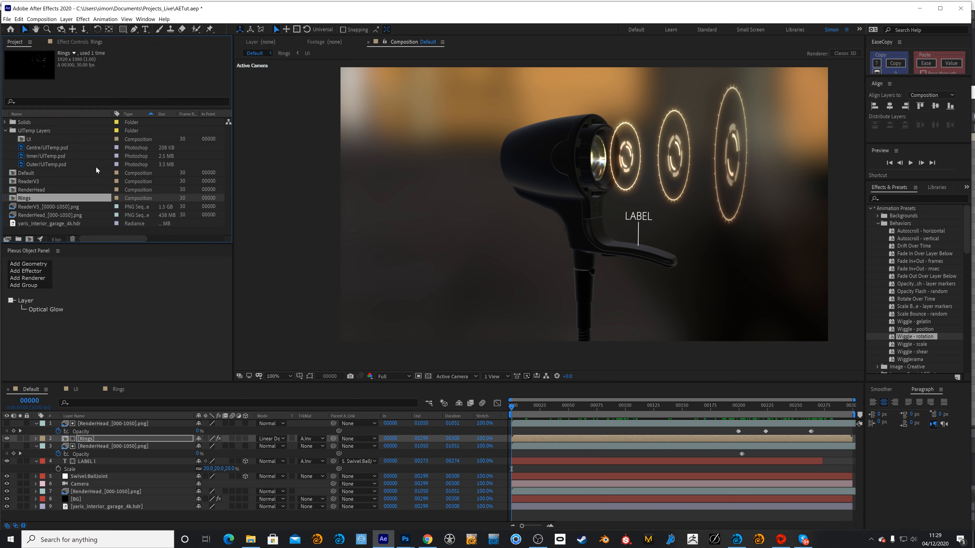
click(27, 140)
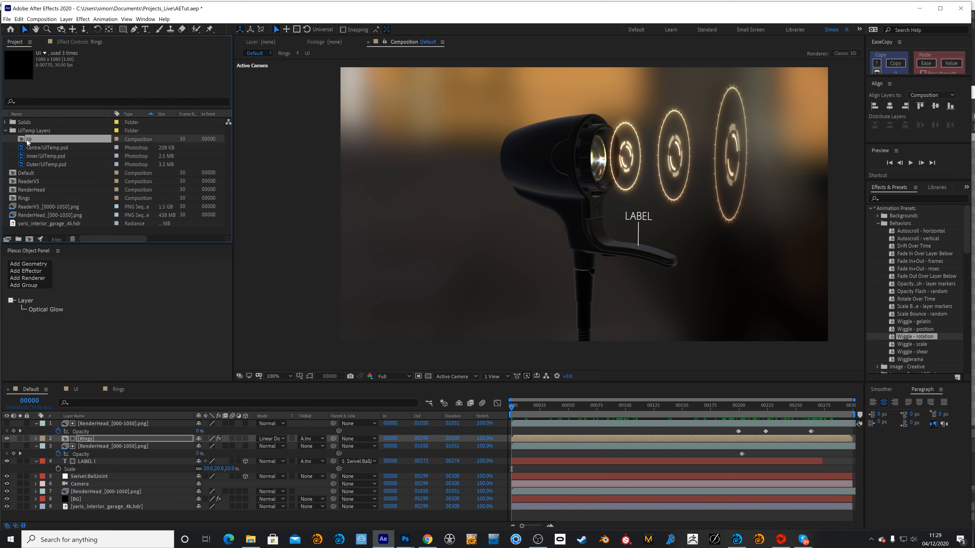
drag(92, 365, 99, 421)
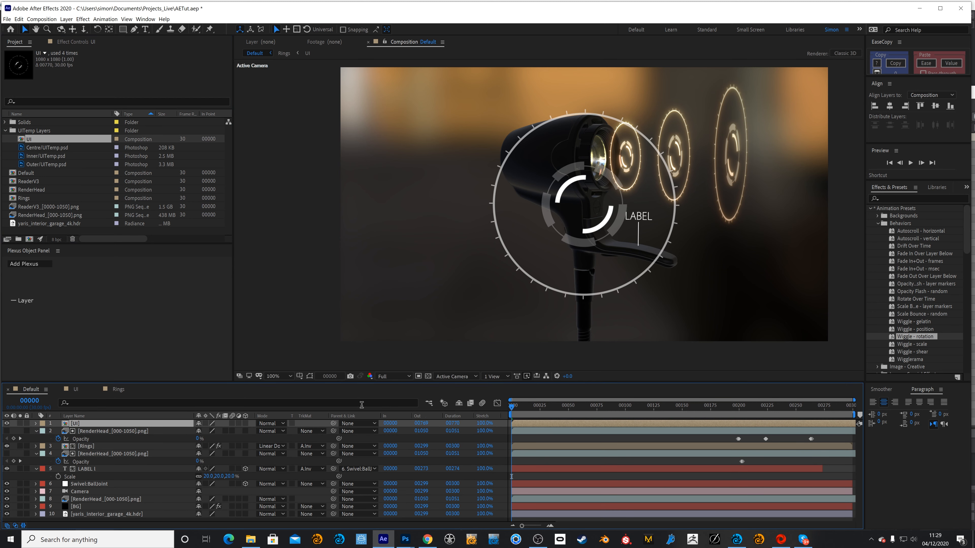
click(246, 423)
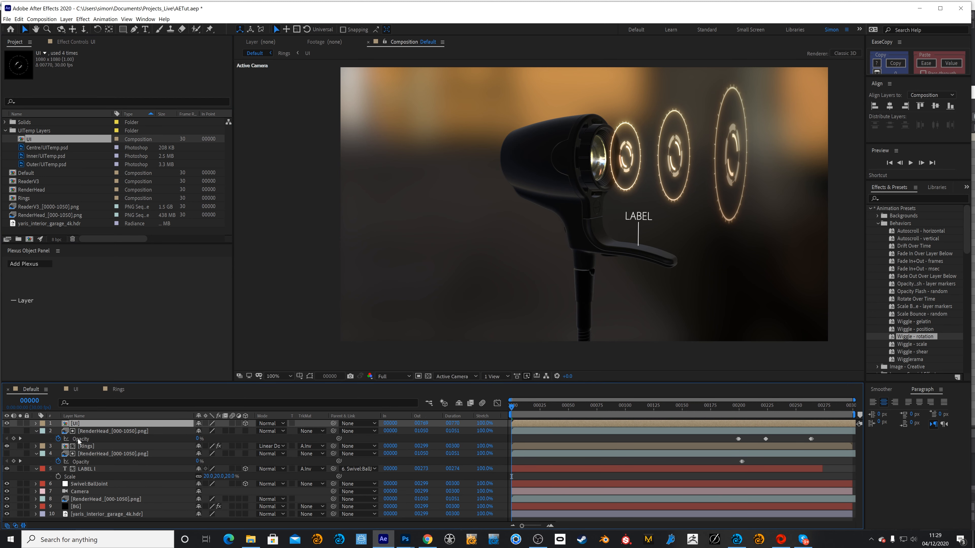
Set the new UI layer's Position to 0, 0, 0
key(p)
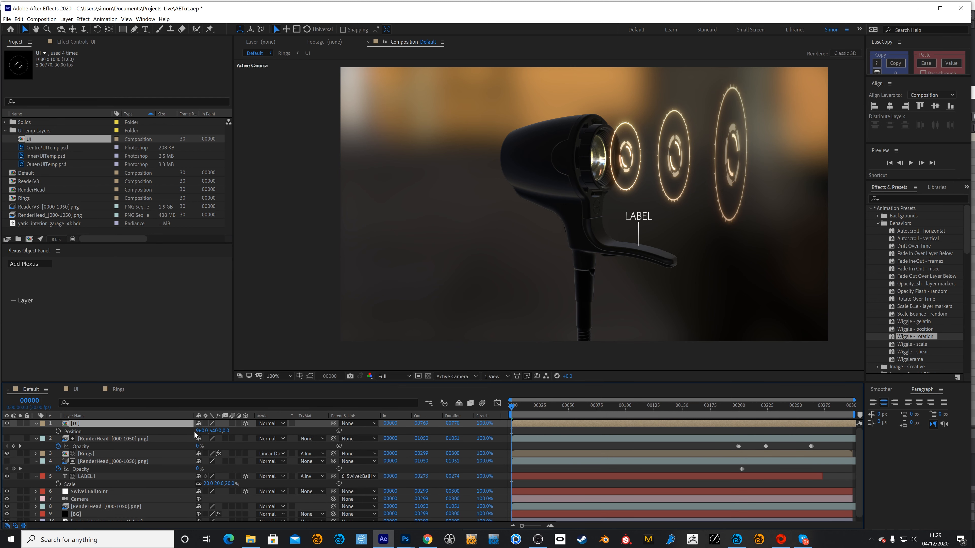
click(200, 431)
text(0)
key(Tab)
text(0)
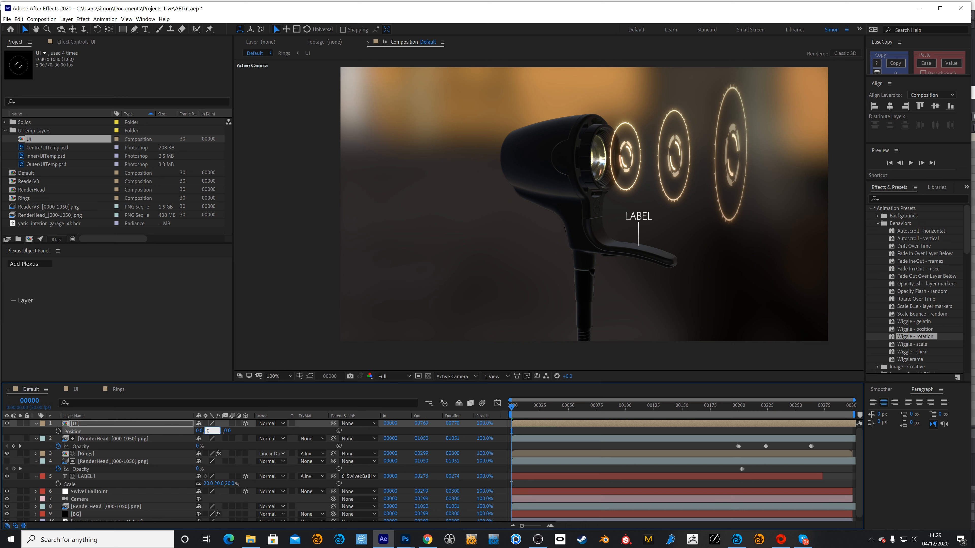
key(Tab)
key(Return)
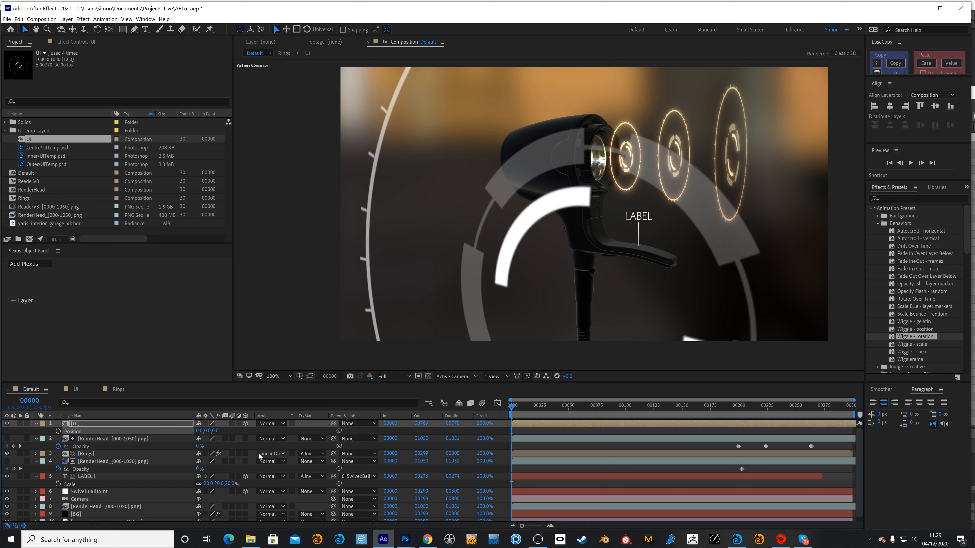
Scale the UI layer down, trying 10% and about 18% before setting it to 15%
key(s)
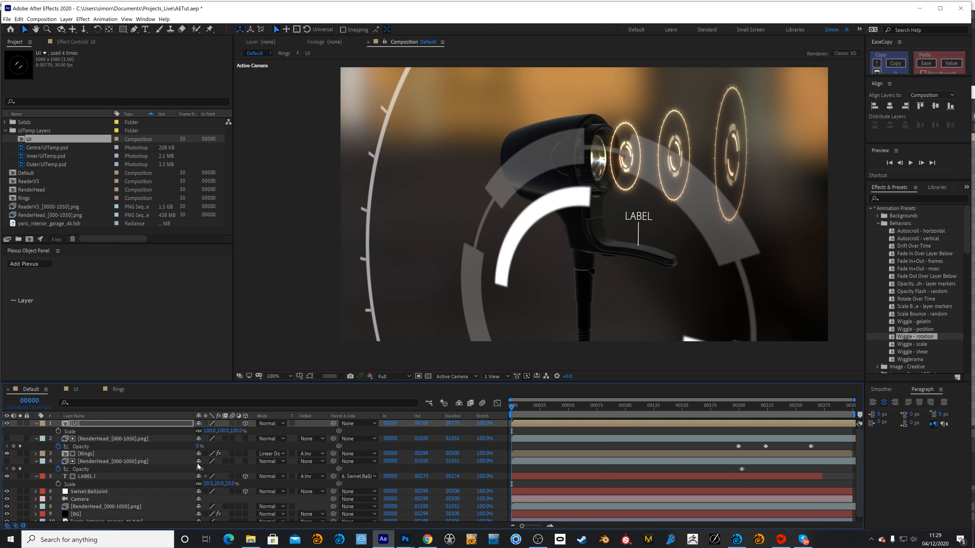
click(234, 431)
text(10)
key(Return)
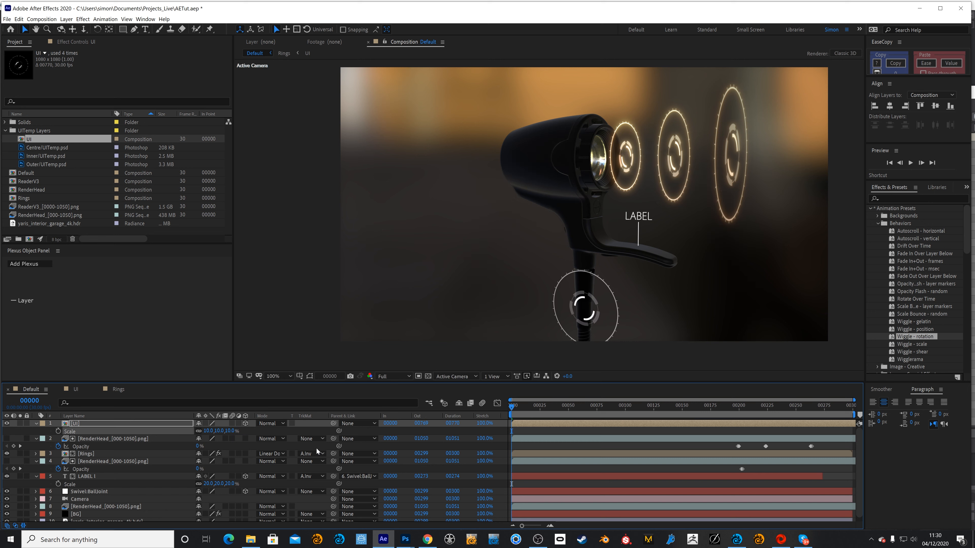
click(229, 431)
key(Return)
mouse_move(232, 434)
mouse_down()
mouse_move(243, 433)
mouse_move(235, 432)
mouse_up()
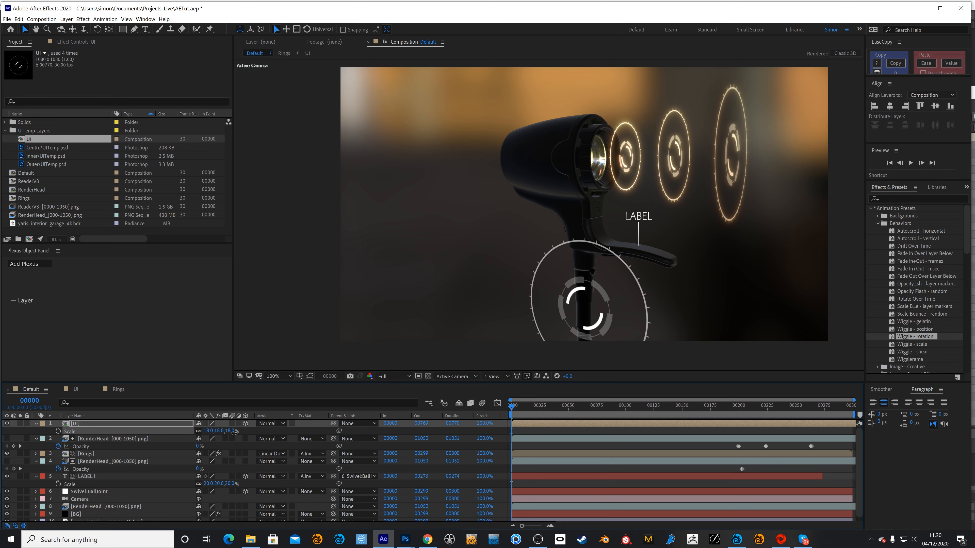
click(231, 430)
text(15)
key(Return)
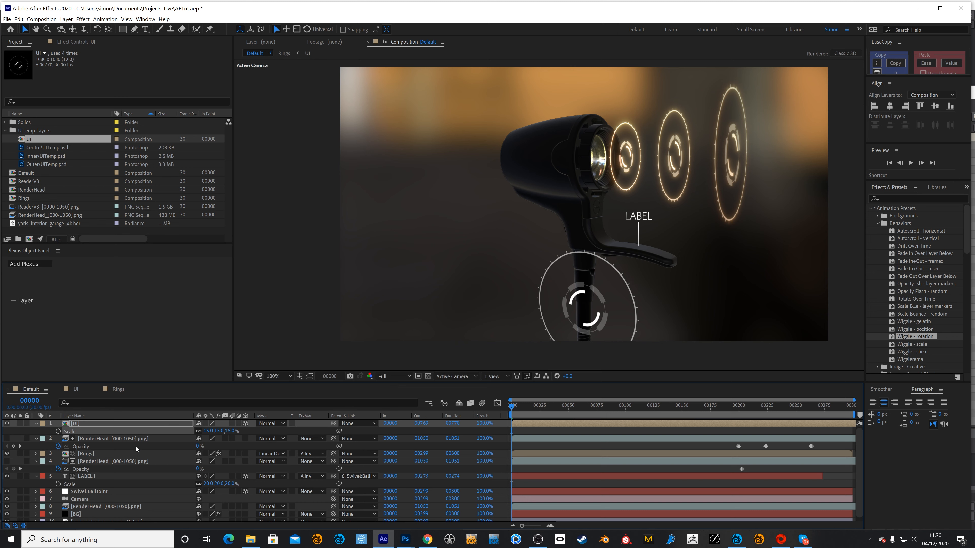
Set the UI layer's X Rotation to -90° so the ring lies flat around the stand
key(r)
drag(210, 438, 184, 441)
click(206, 438)
text(-90)
key(Return)
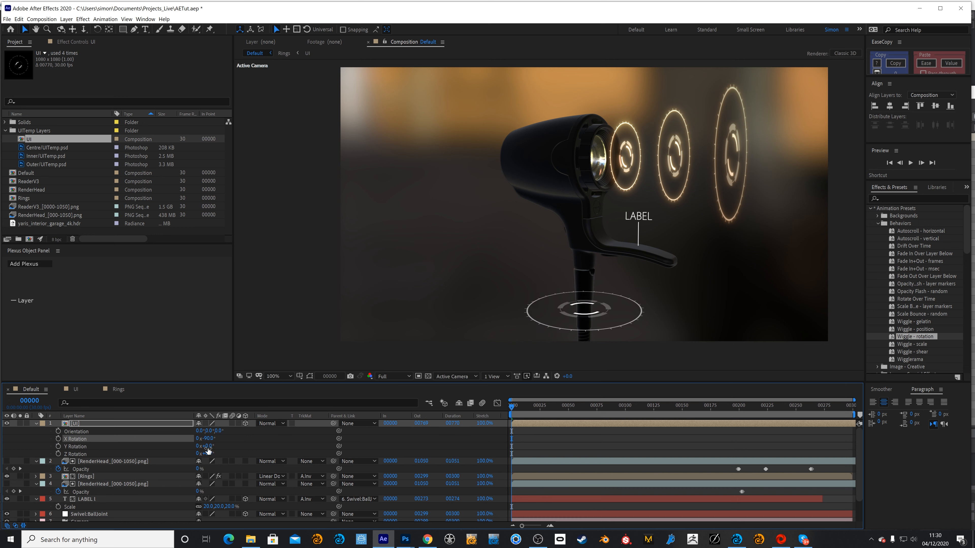
Scale the flat UI ring layer up to about 24%
click(91, 423)
key(s)
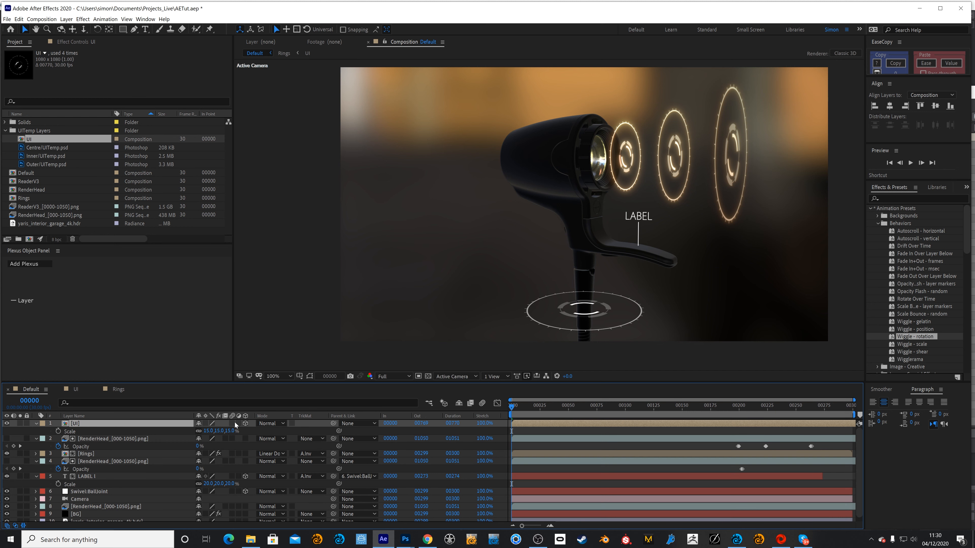
drag(232, 431, 235, 431)
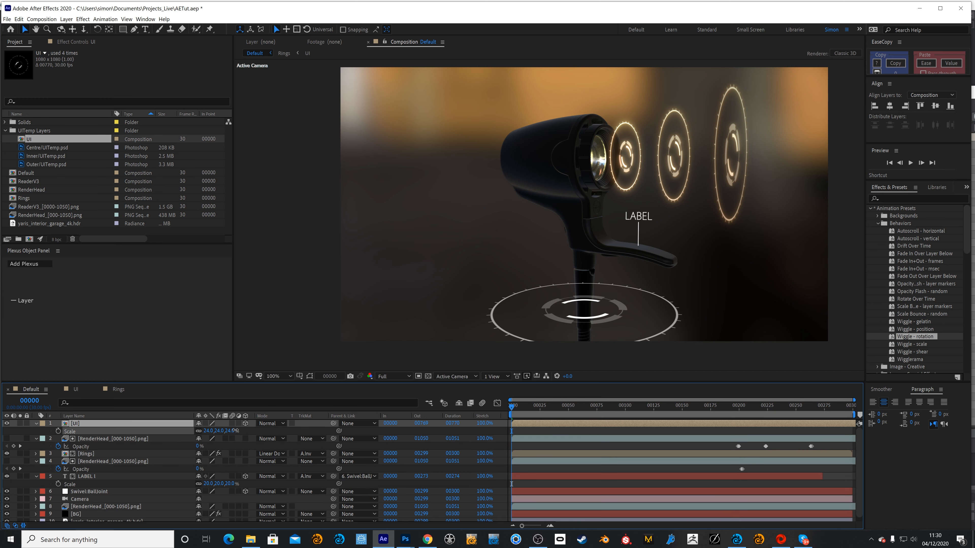
Raise the flat UI ring layer slightly up the stand along its vertical axis
click(163, 443)
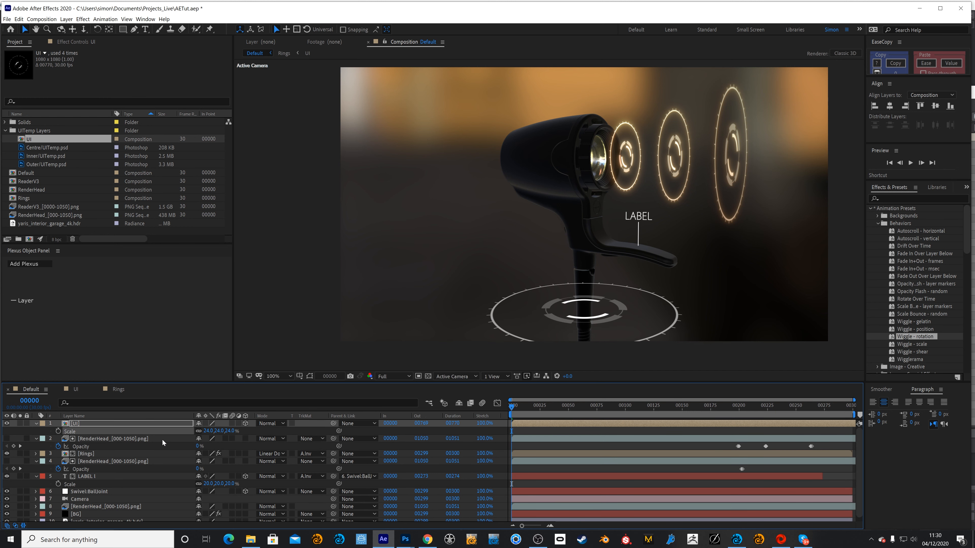
click(150, 422)
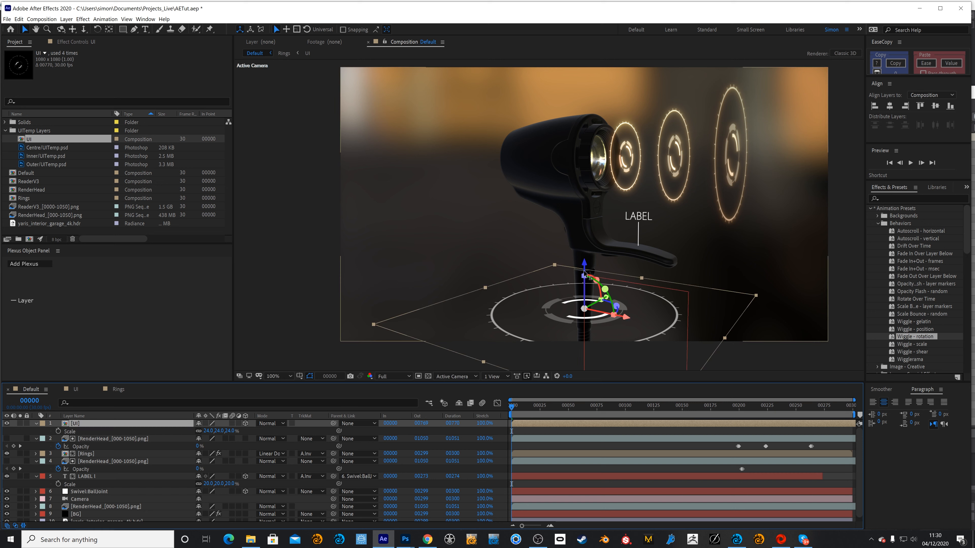
drag(586, 265, 586, 262)
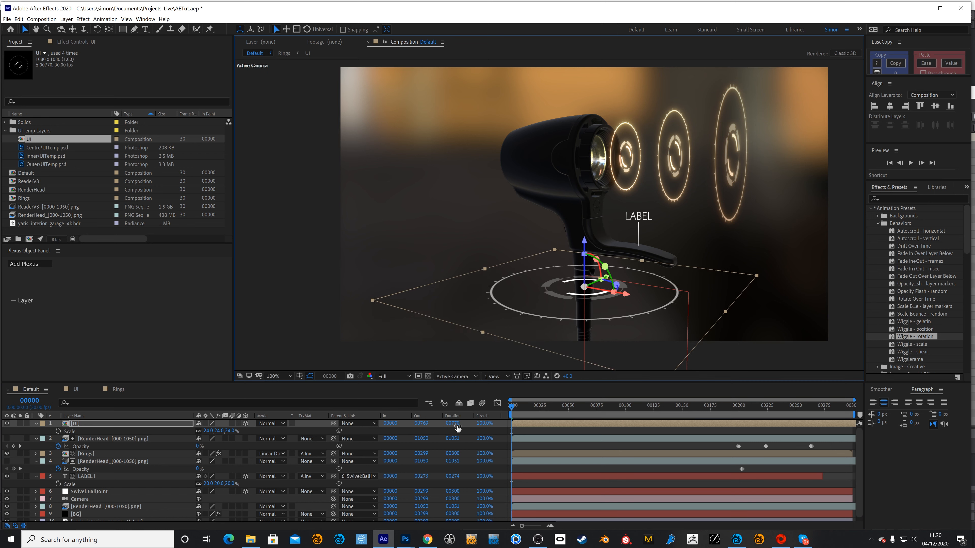
Hide the layer controls and preview the raised base ring's motion from around frame 179
key(ctrl+shift+h)
drag(536, 410, 719, 428)
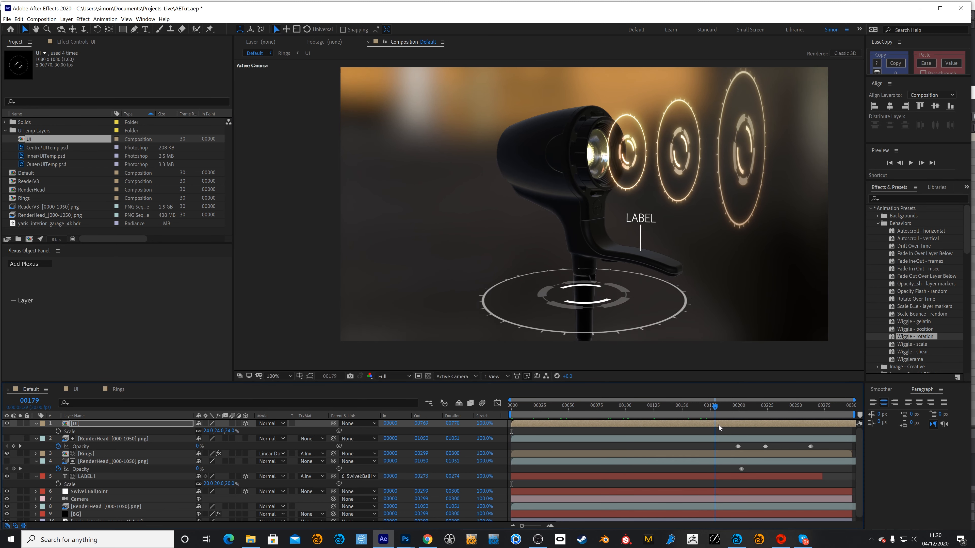
key(space)
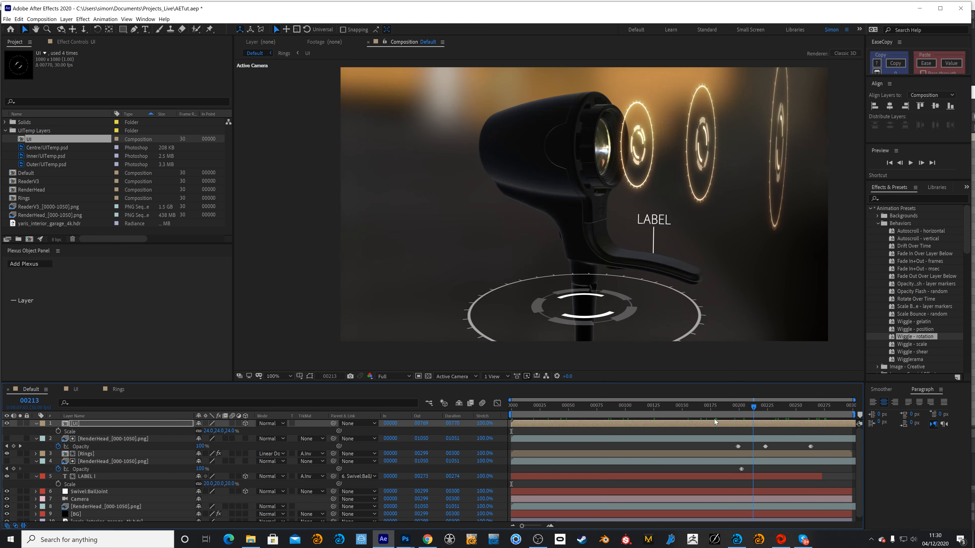
key(space)
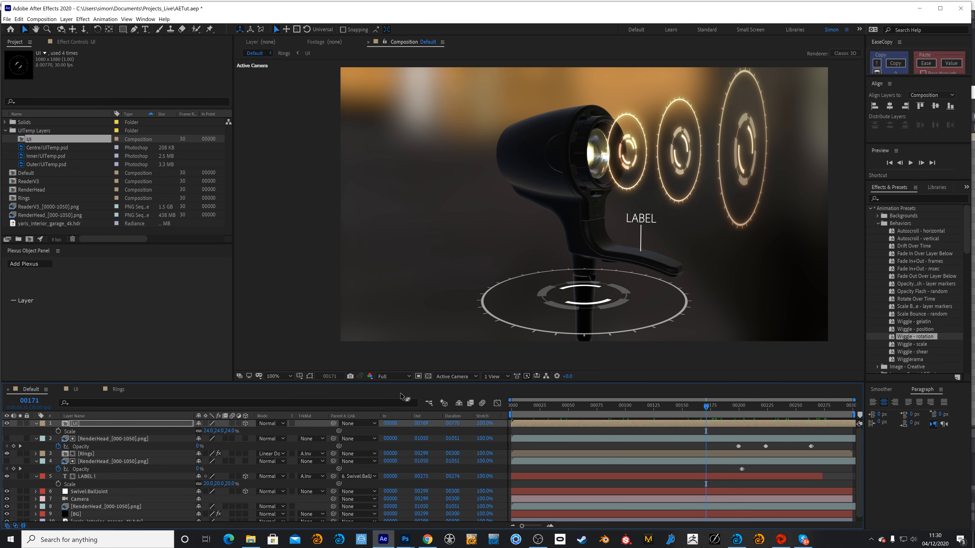
Duplicate the RenderHead_[000-1050].png layer beneath the Camera layer and place the copy directly above the UI layer
click(110, 441)
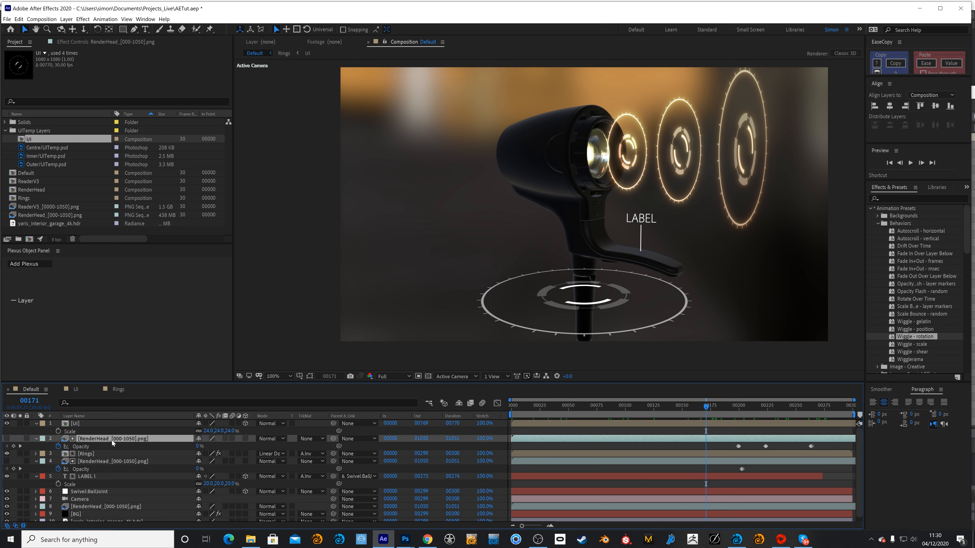
click(104, 507)
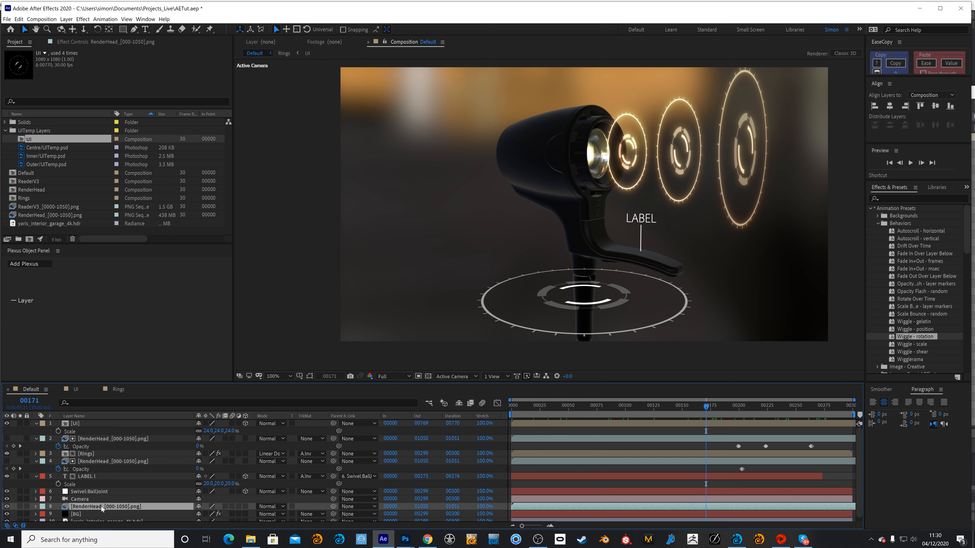
key(ctrl+d)
drag(101, 506, 111, 425)
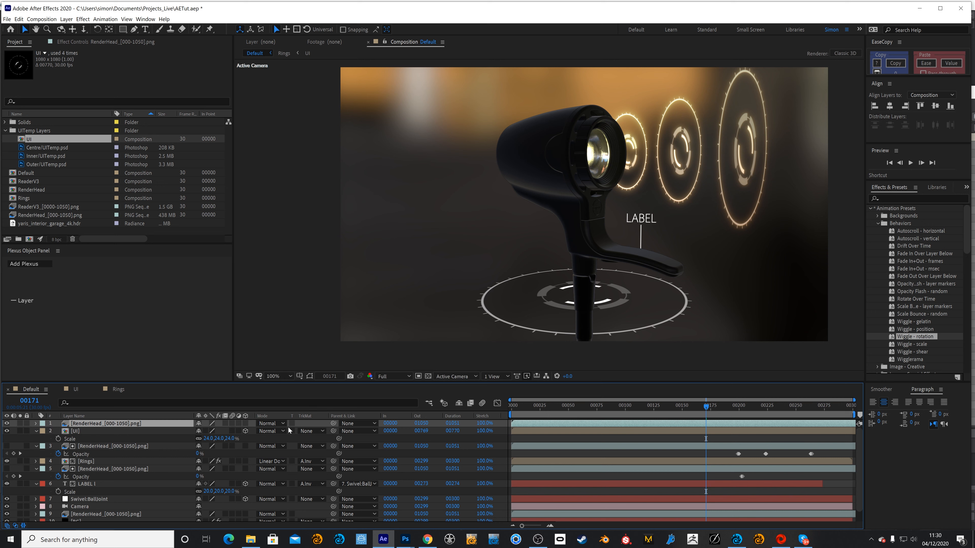
Set the UI layer's track matte to Alpha Inverted Matte using the RenderHead copy above it, after trying Alpha Matte
click(311, 431)
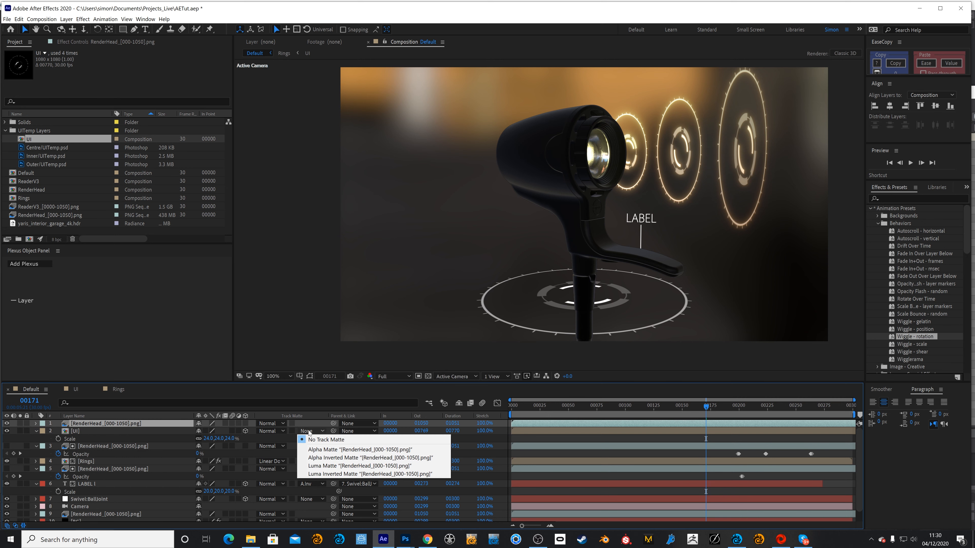
click(333, 450)
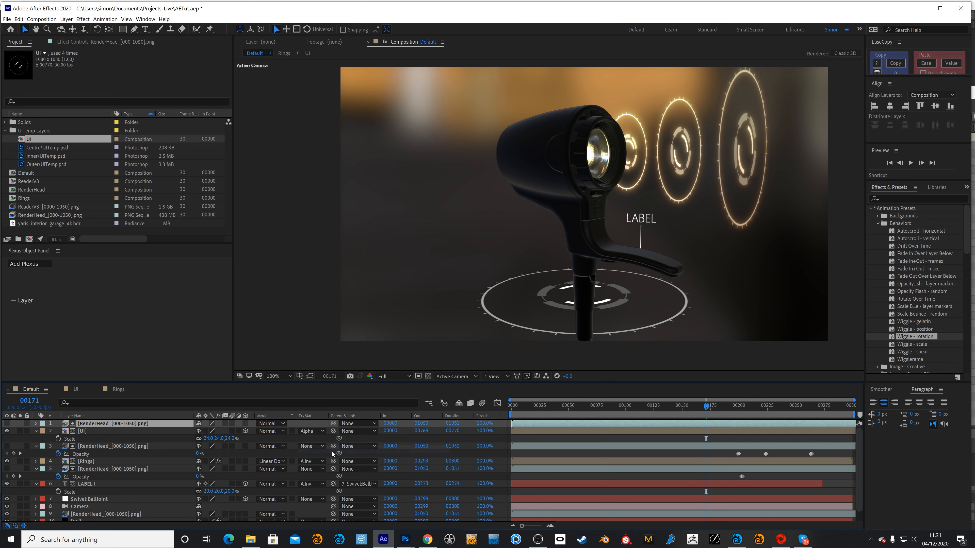
click(303, 432)
click(319, 460)
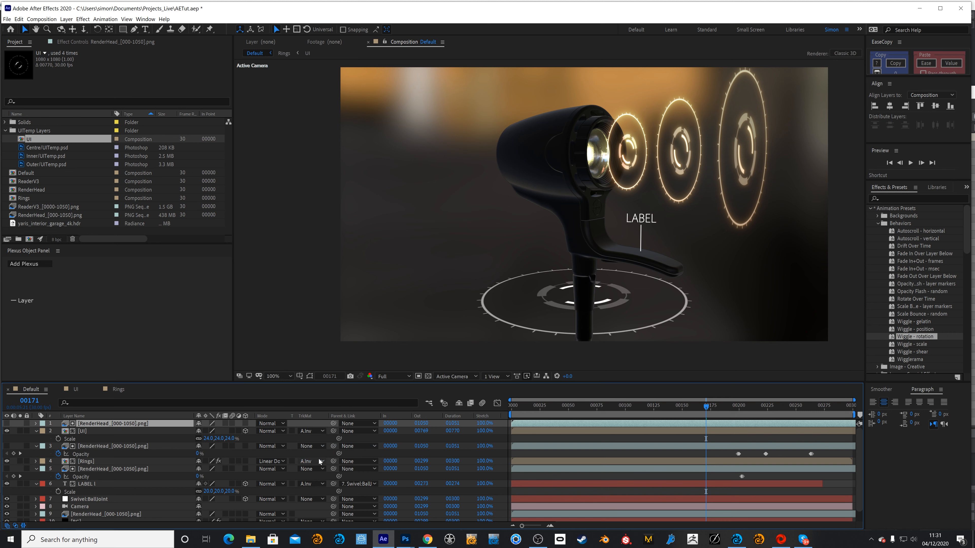
At frame 89, draw a closed Pen mask on the top RenderHead layer around the handle, cutting across the stand at the base ring's centre
drag(714, 405, 689, 408)
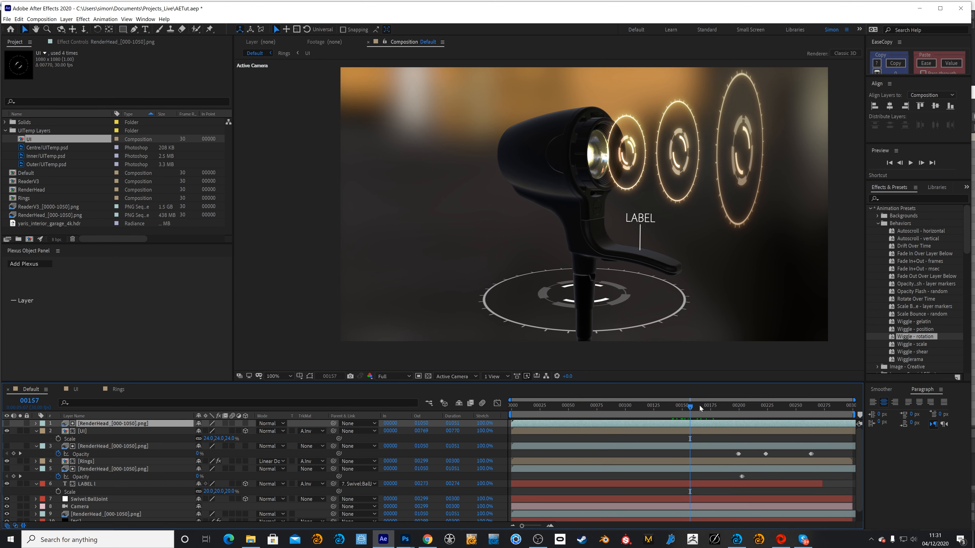
drag(682, 415, 612, 412)
scroll(603, 242, up, 1)
drag(627, 322, 529, 228)
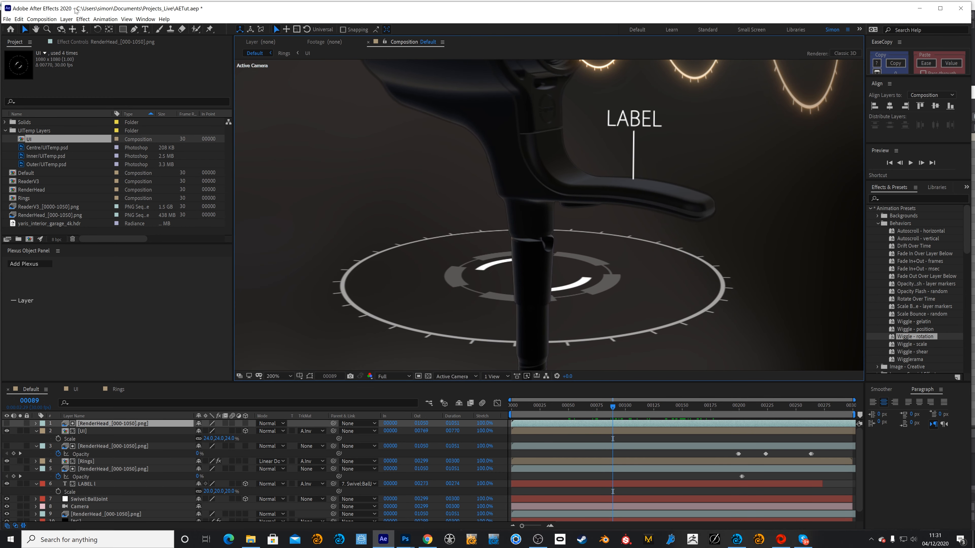
click(134, 29)
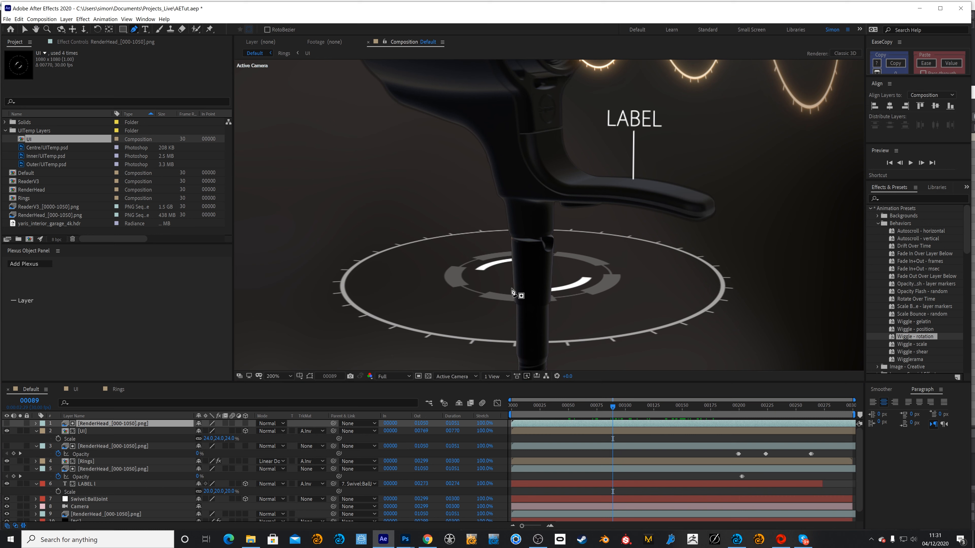
click(507, 277)
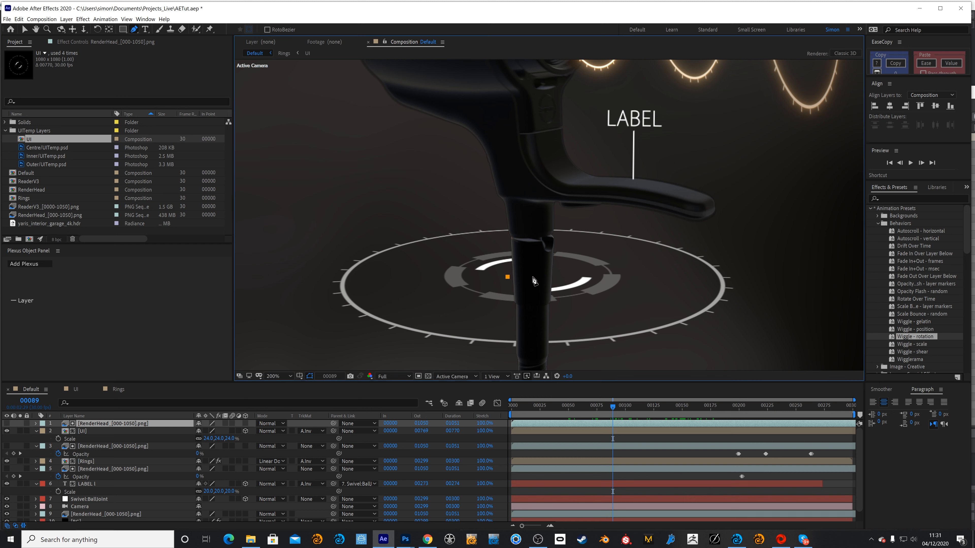
click(566, 276)
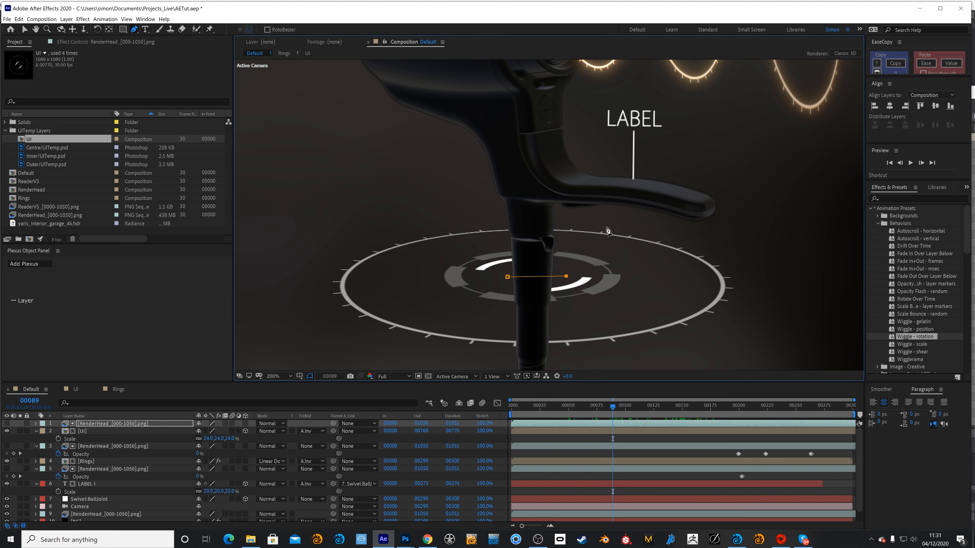
click(616, 223)
click(779, 244)
click(757, 153)
click(394, 129)
click(334, 194)
click(422, 209)
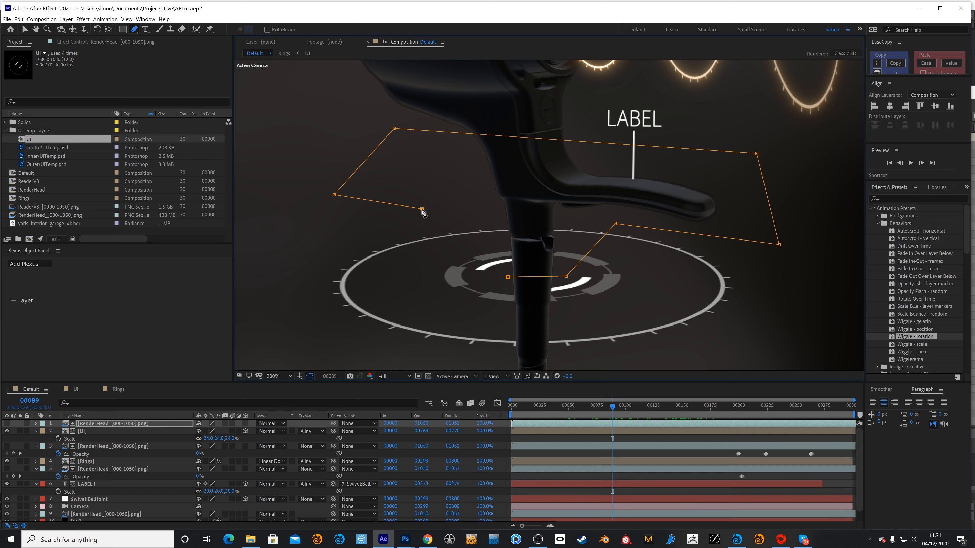
click(507, 278)
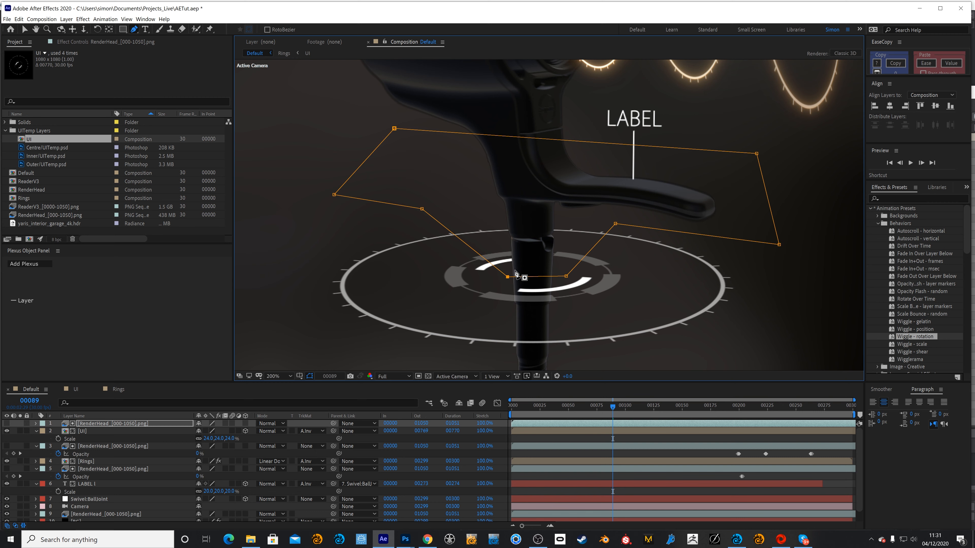
Reveal the mask properties of the top RenderHead layer and start keyframing Mask Path at frame 89
key(comma)
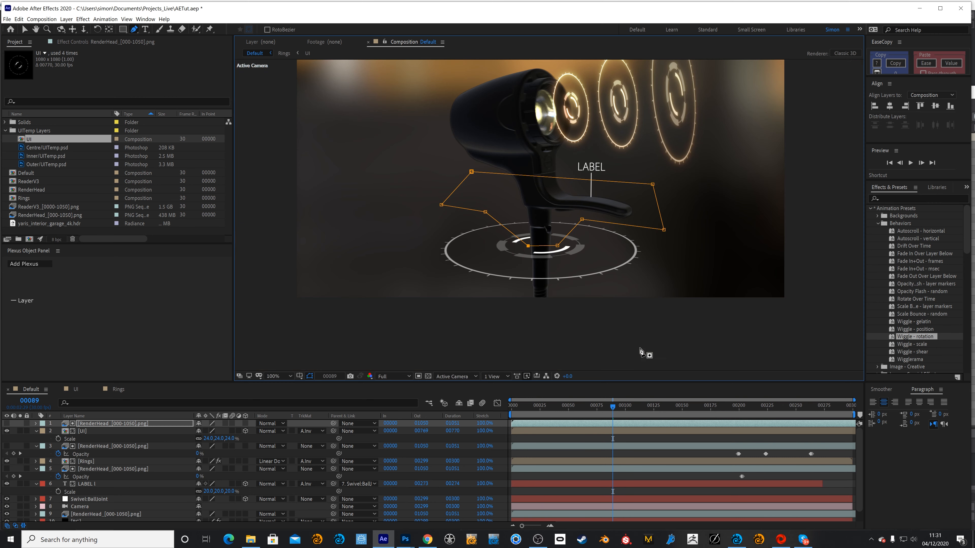
mouse_move(610, 406)
mouse_down()
mouse_move(529, 408)
mouse_move(620, 406)
mouse_move(637, 415)
mouse_move(612, 413)
mouse_up()
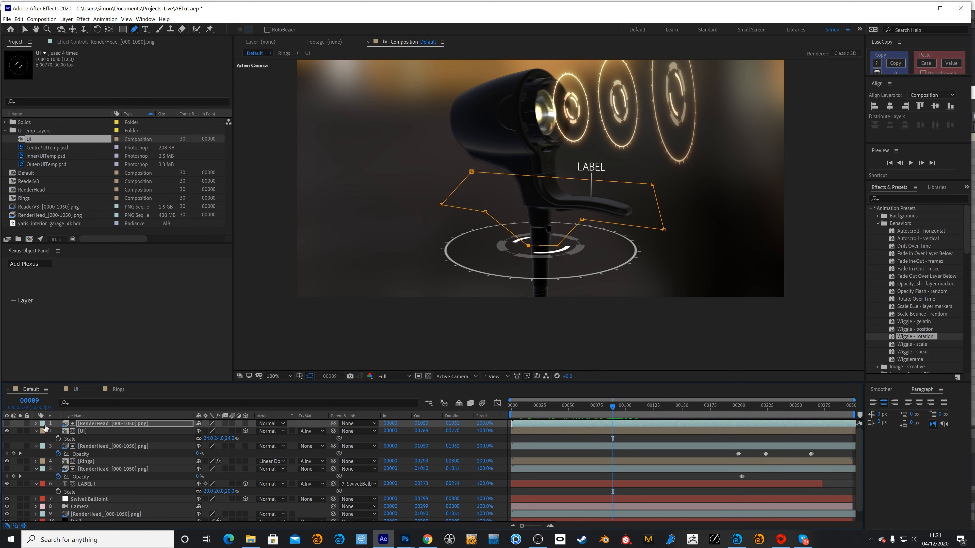
click(36, 424)
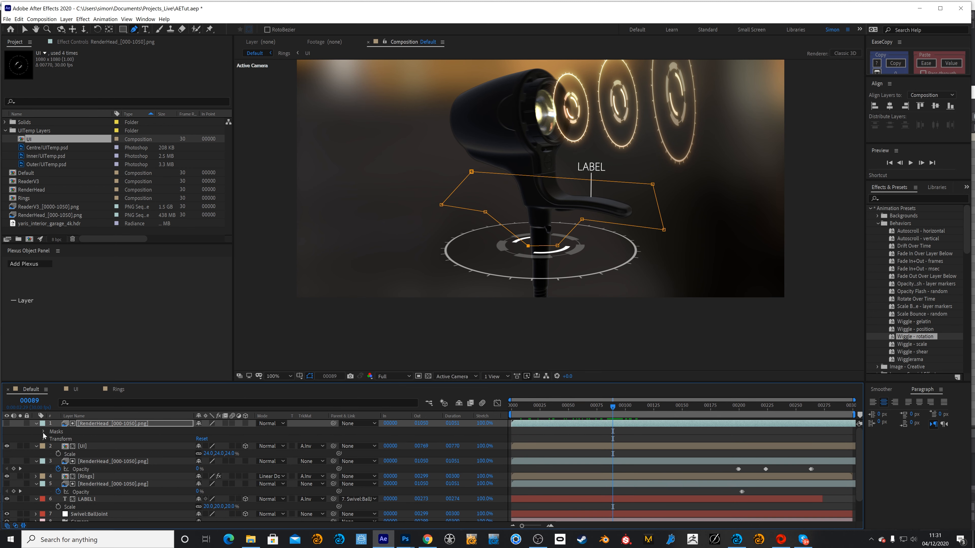
click(43, 432)
click(51, 439)
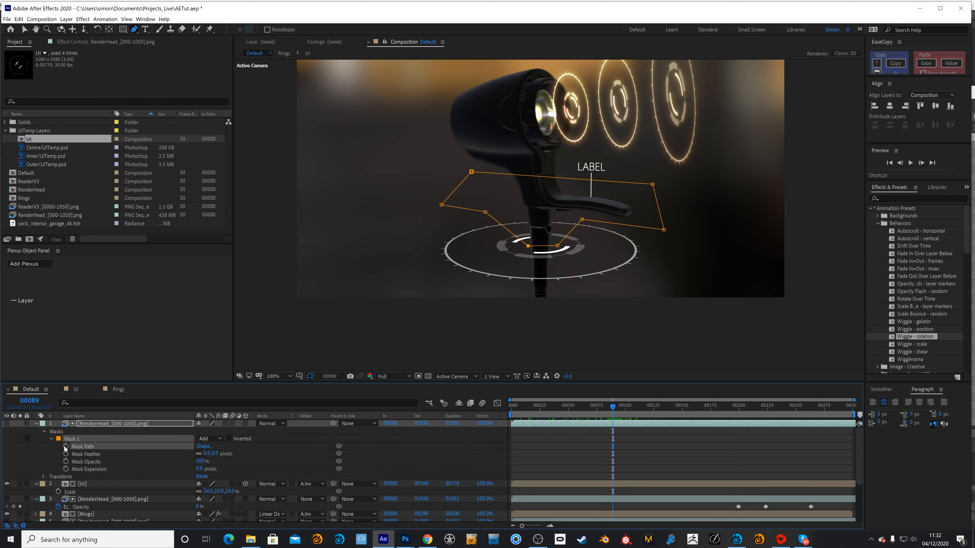
click(66, 446)
At frame 94, reshape the mask by lowering its points on the handle side to enclose the dipping handle
drag(617, 411, 618, 411)
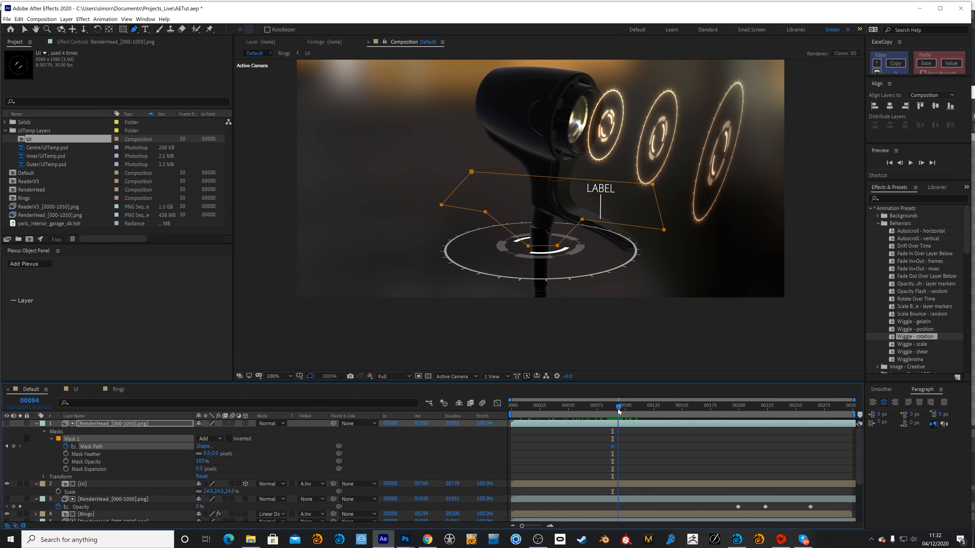
key(v)
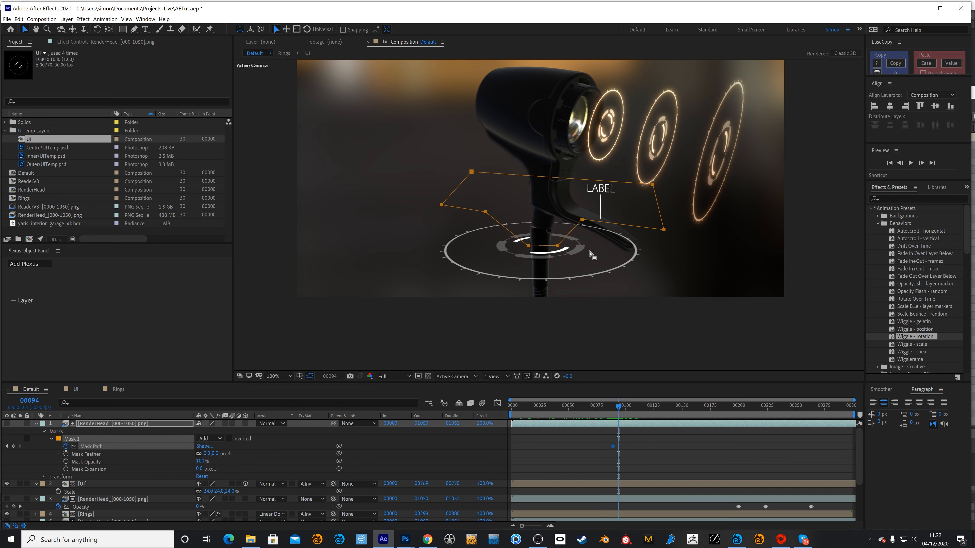
click(582, 220)
drag(582, 220, 582, 235)
drag(664, 231, 644, 286)
drag(652, 184, 683, 222)
drag(580, 233, 590, 246)
Adjust the mask's lower inner point at frame 98 and pull its lowest outer point further down at frame 111
drag(622, 410, 625, 412)
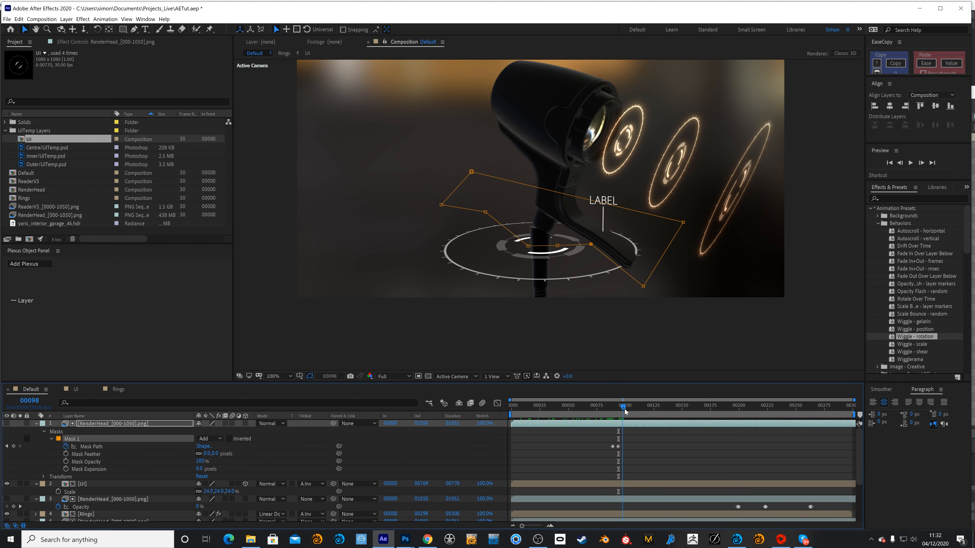
drag(590, 245, 585, 255)
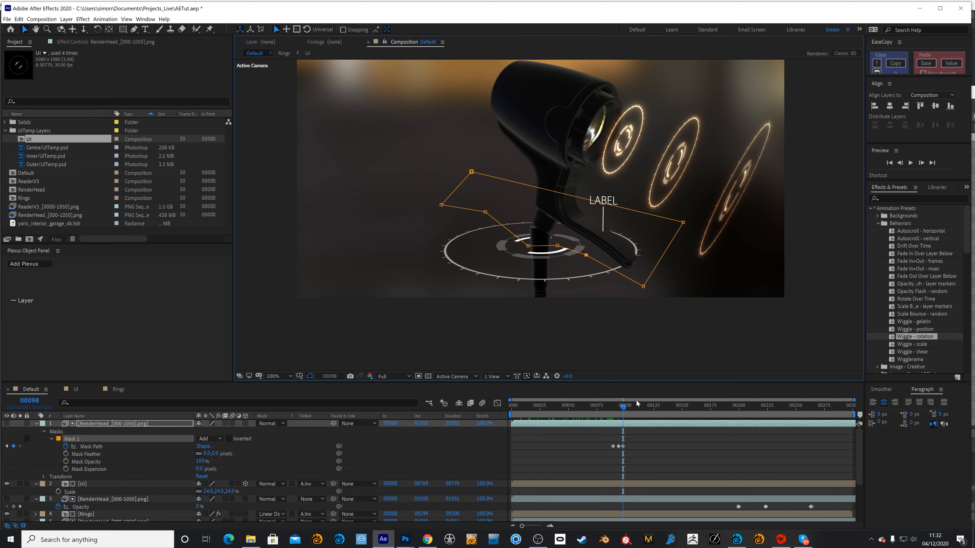
drag(638, 410, 640, 410)
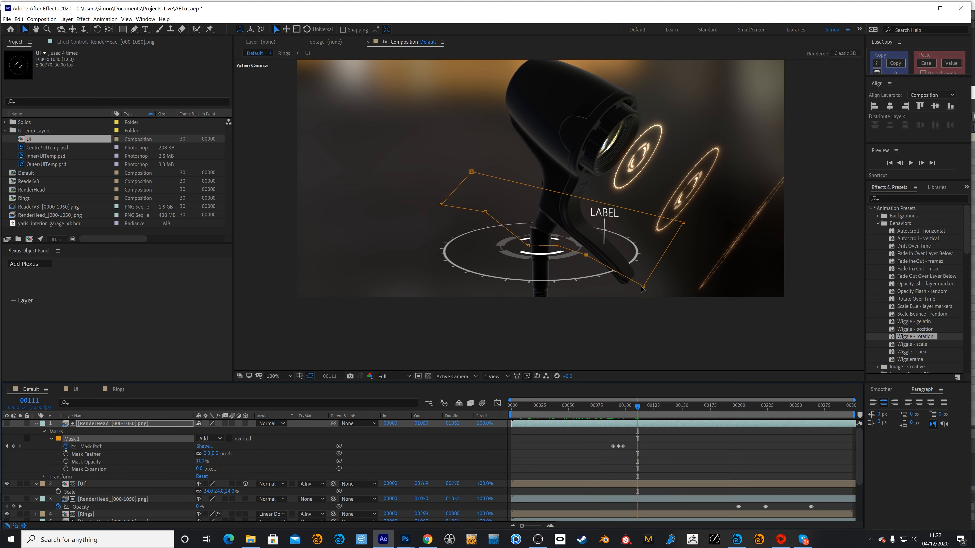
drag(643, 288, 628, 322)
Add a Mask Path keyframe at frame 187 and reshape the mask's lower edge around the swinging handle at frames 190 and 192
drag(639, 412, 726, 414)
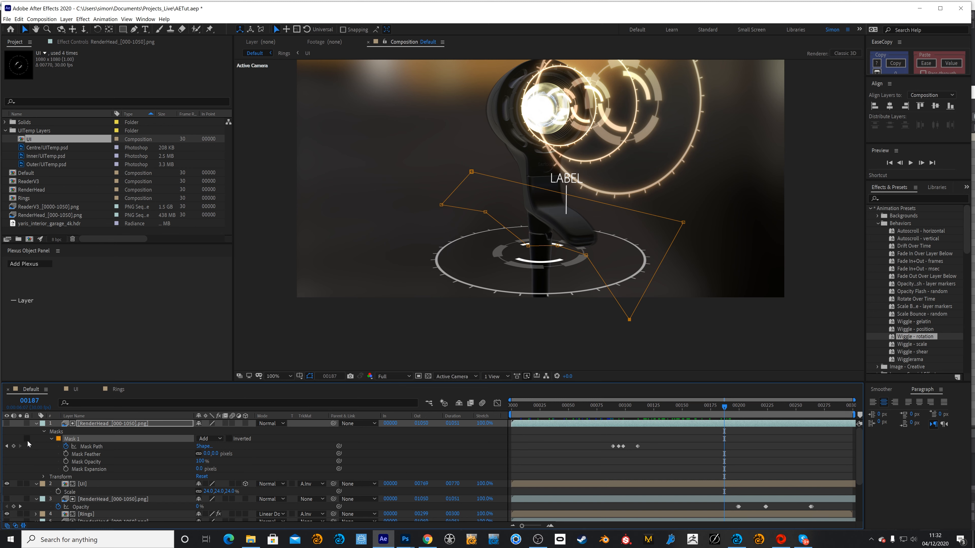
click(13, 446)
click(728, 414)
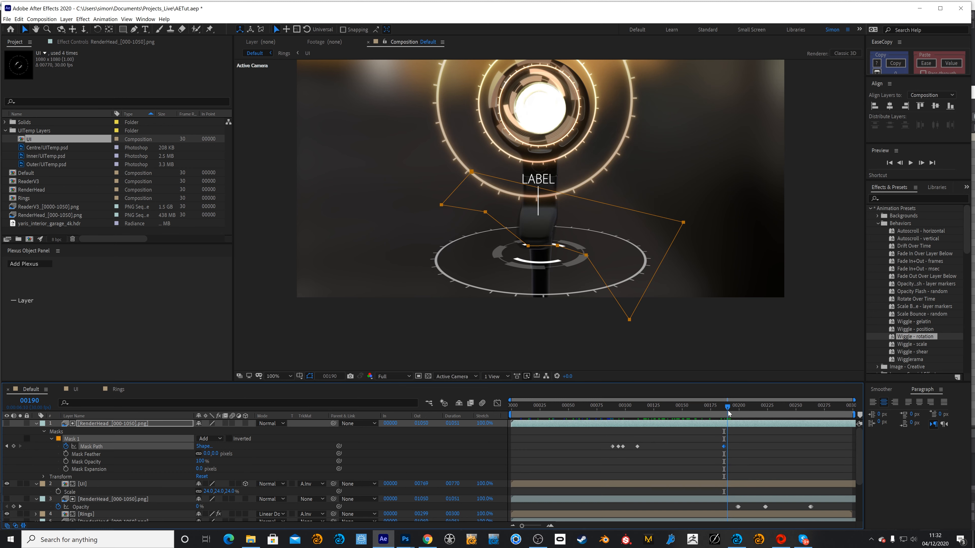
click(529, 249)
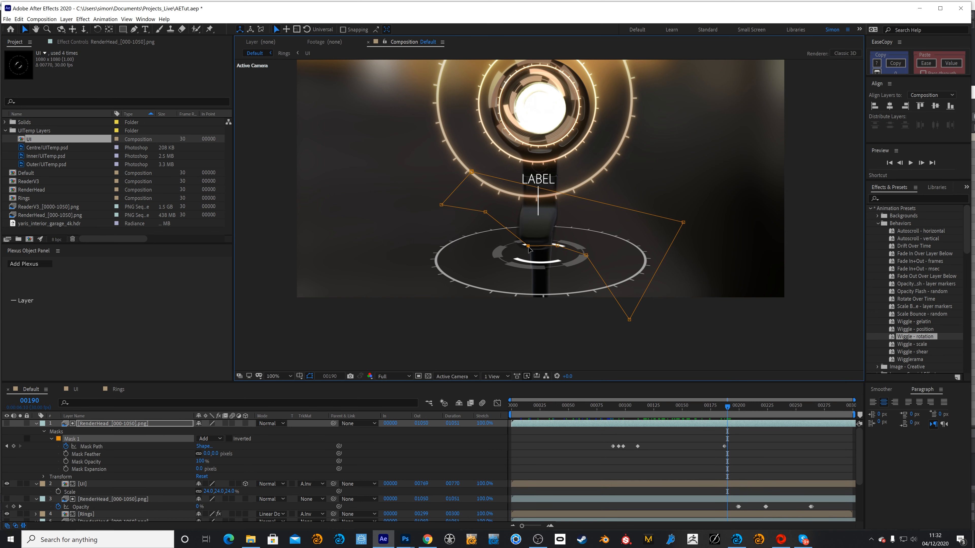
drag(523, 253, 557, 255)
drag(485, 212, 476, 222)
drag(729, 413, 731, 413)
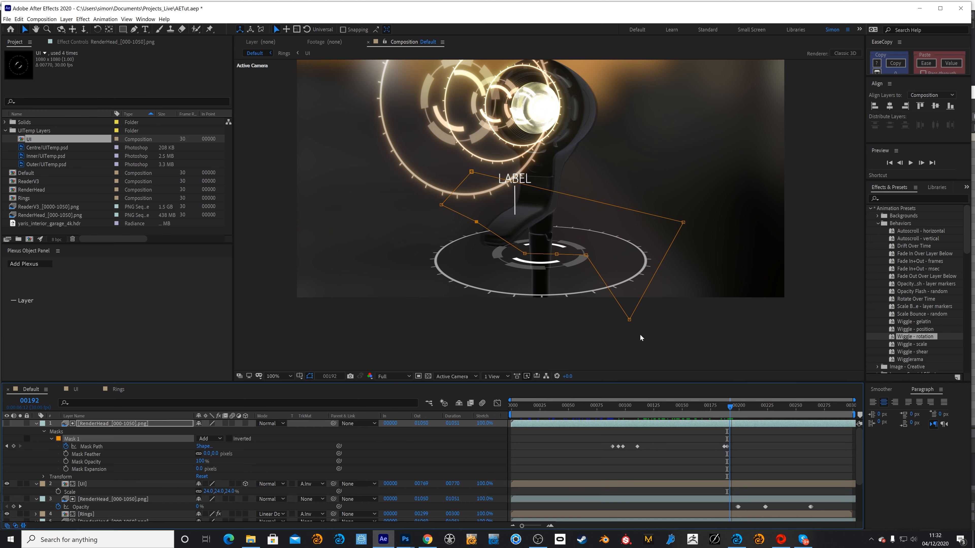
drag(476, 222, 472, 253)
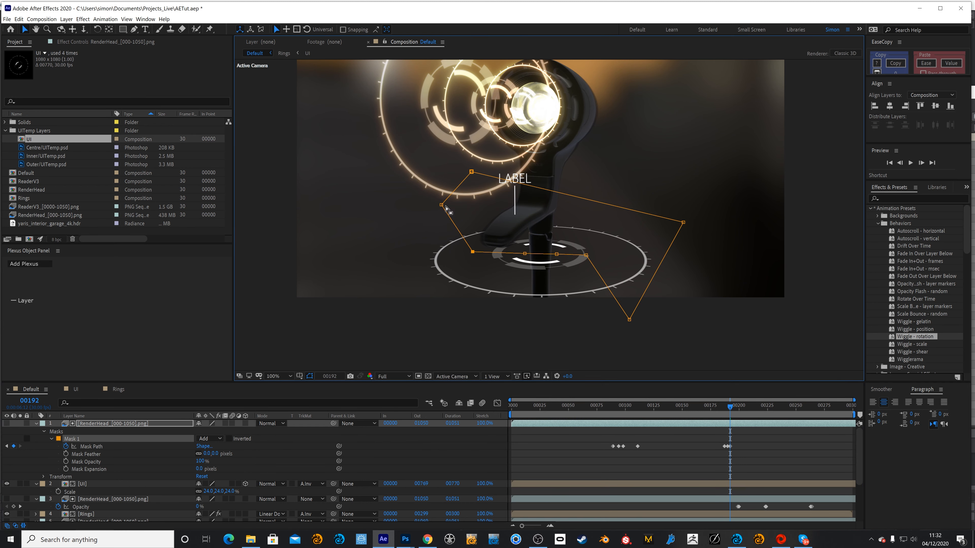
Return to frame 0 and play back the full composition to check the ring occlusion
drag(747, 408, 384, 336)
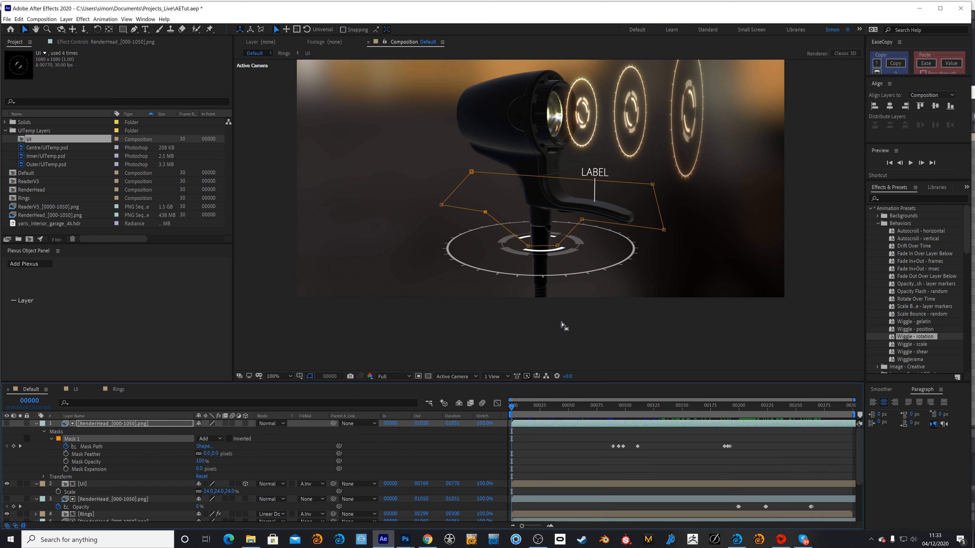
click(910, 163)
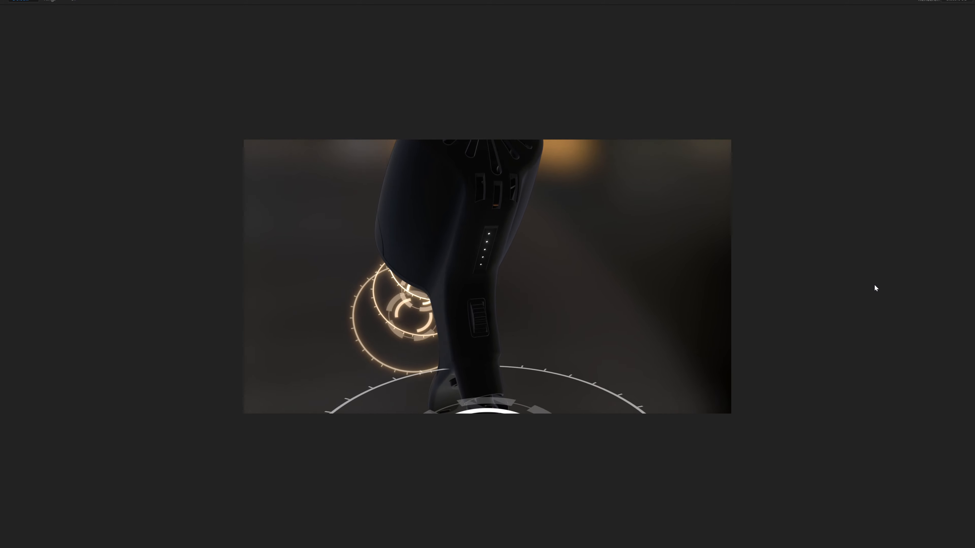
Stop the playback and add a Mask Path keyframe to the top RenderHead layer's mask at frame 232
key(space)
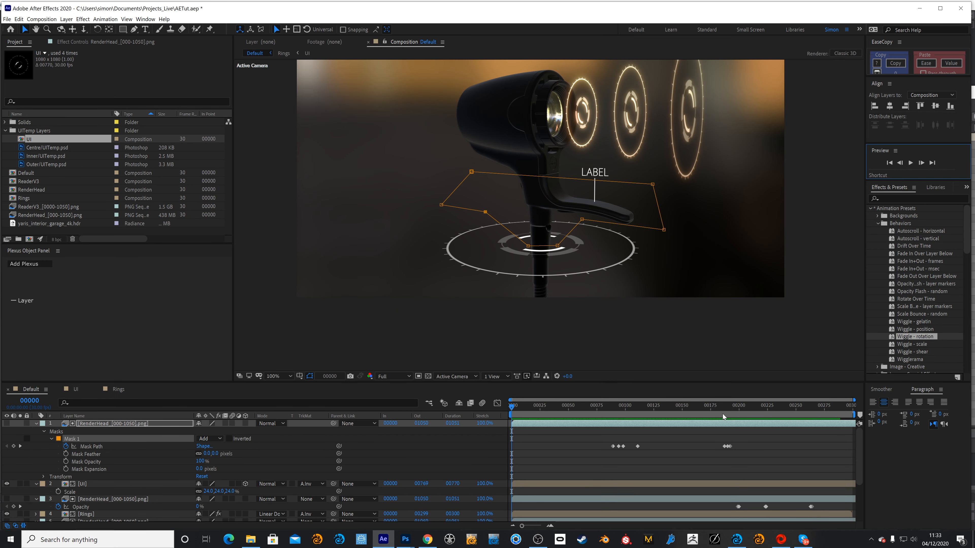
drag(723, 417, 775, 408)
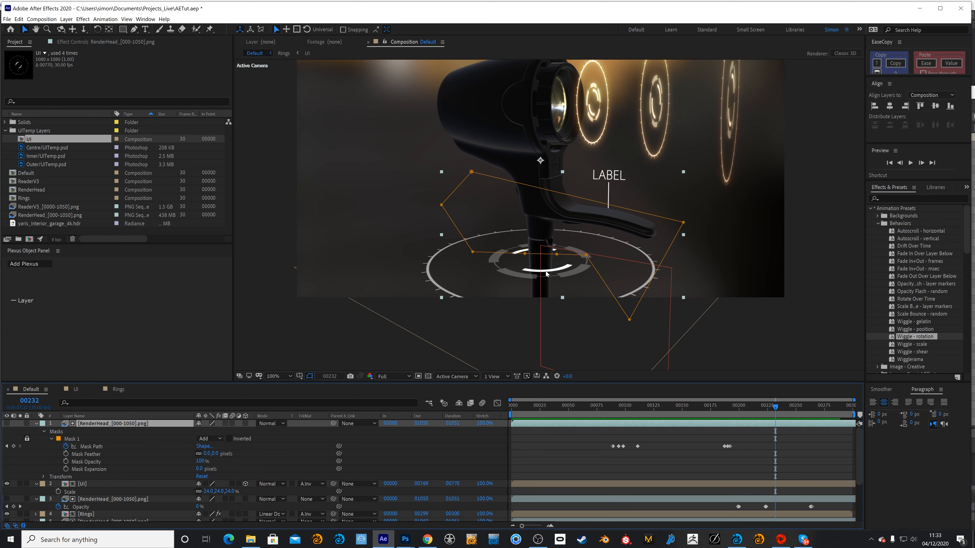
key(period)
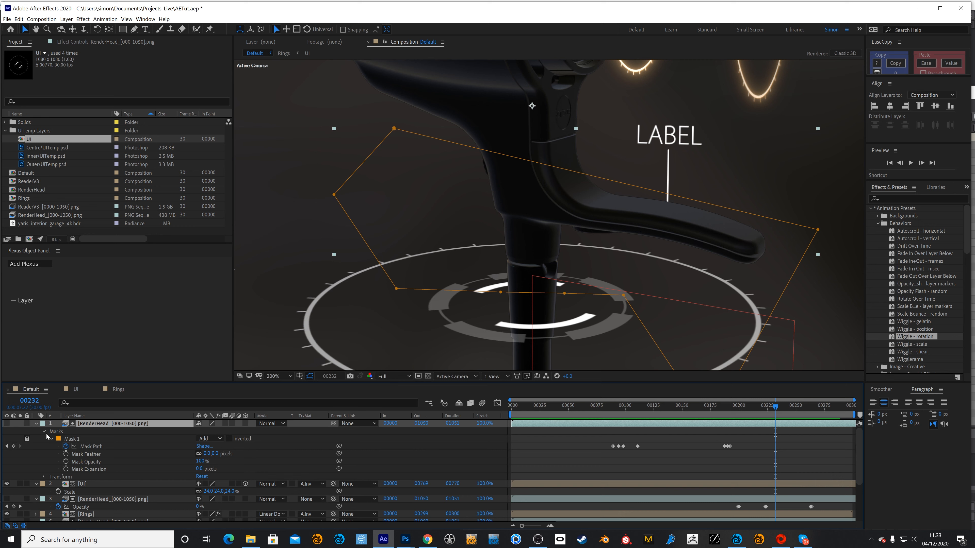
click(13, 446)
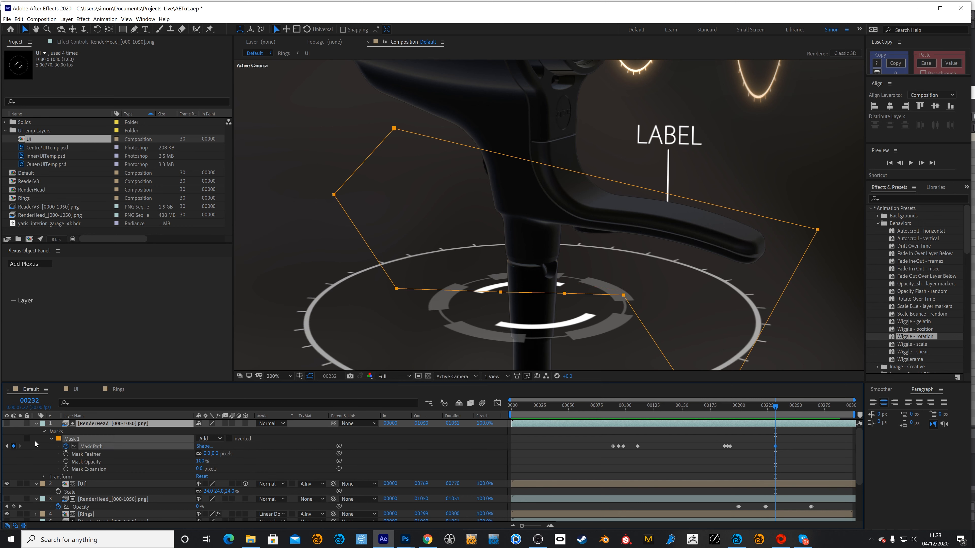
Lower the mask's two bottom middle points along the stand at frame 257, and lower them further at frame 266
drag(780, 409, 804, 423)
drag(474, 284, 602, 329)
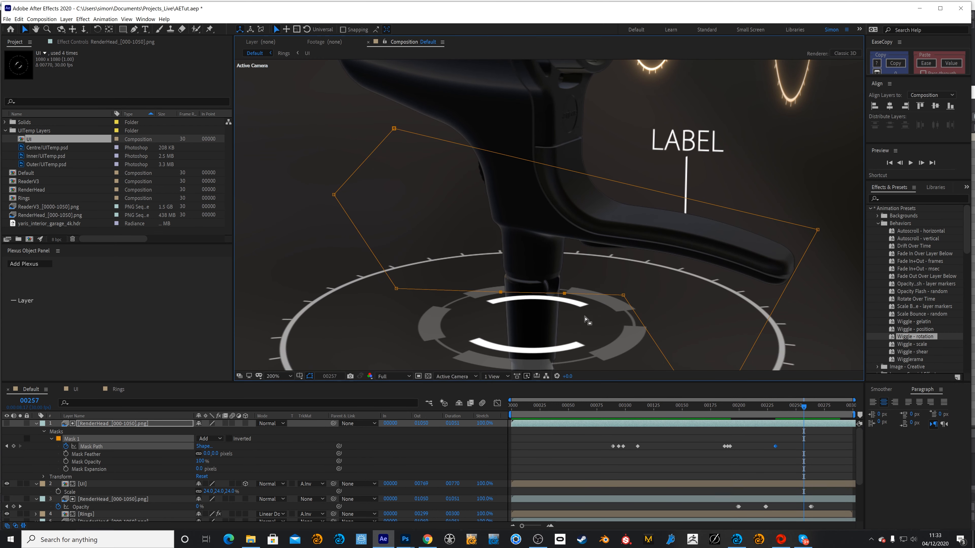
drag(563, 294, 567, 327)
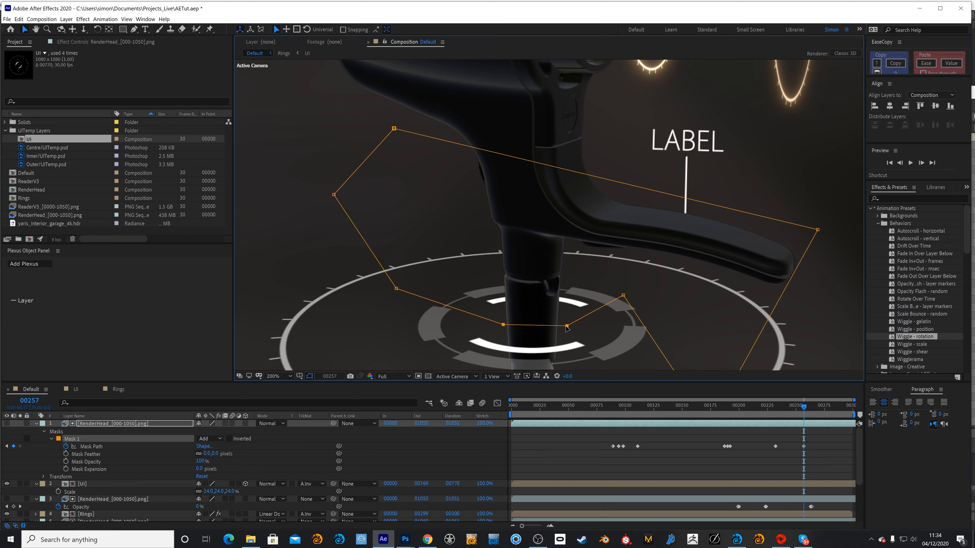
drag(807, 404, 813, 404)
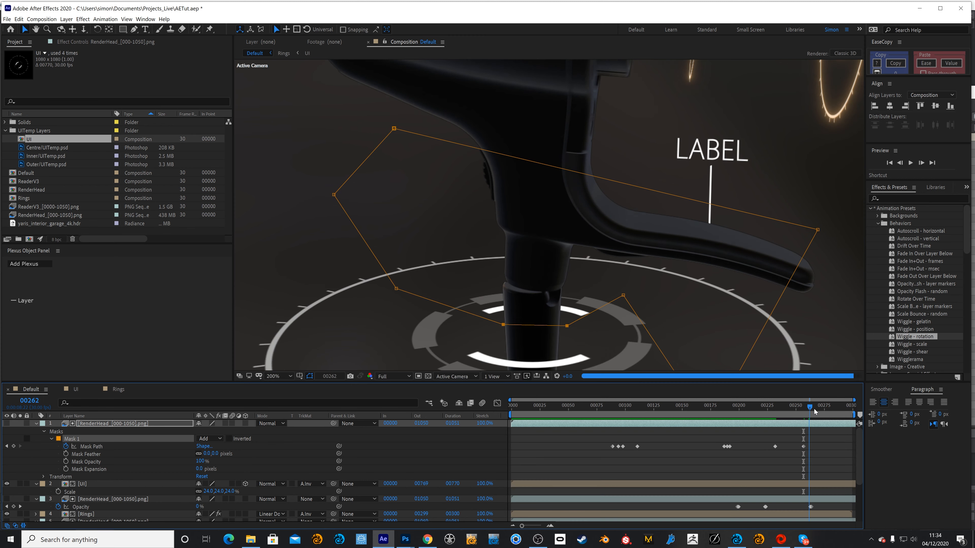
drag(566, 328, 566, 359)
key(comma)
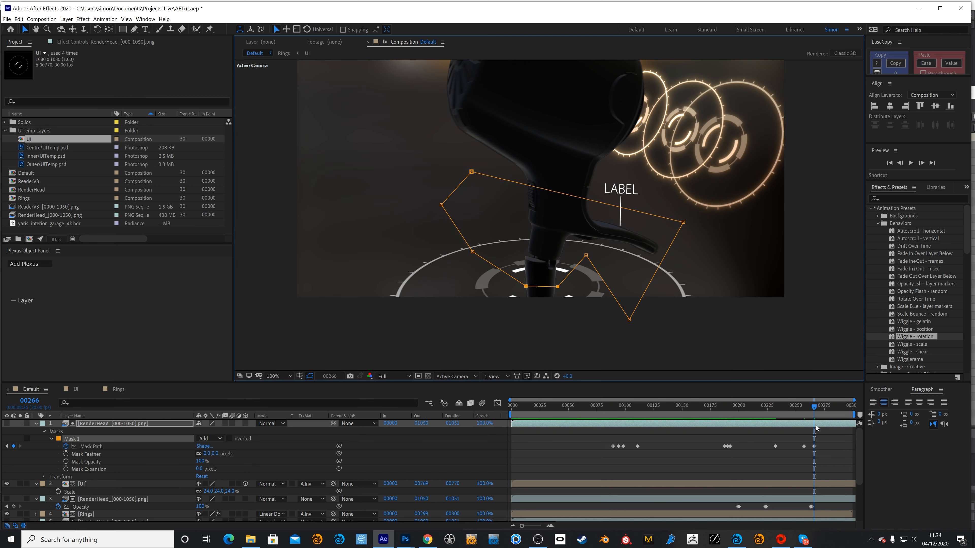
At frame 280, pull the mask's bottom middle points and both neighbouring lower points below the frame edge to enclose the handle and stand
drag(816, 410, 832, 412)
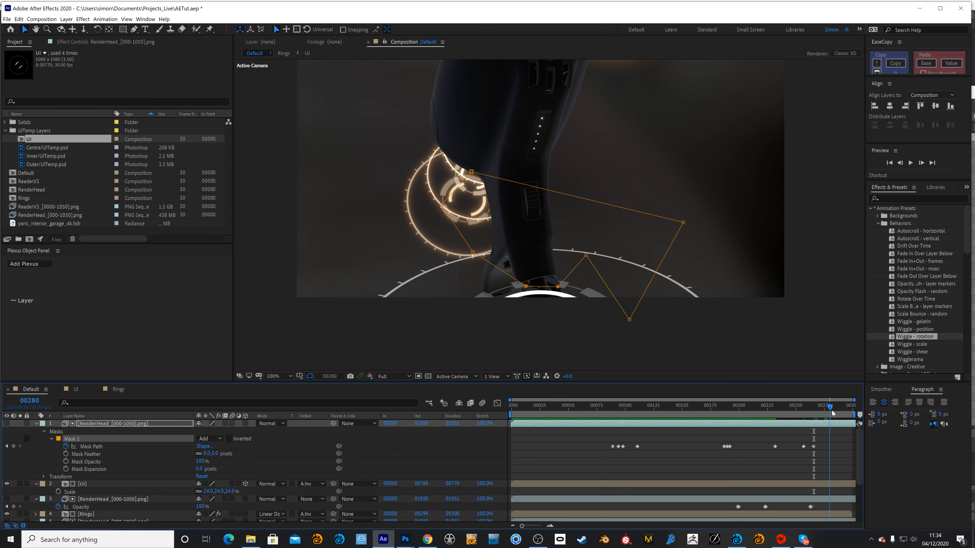
drag(558, 287, 558, 324)
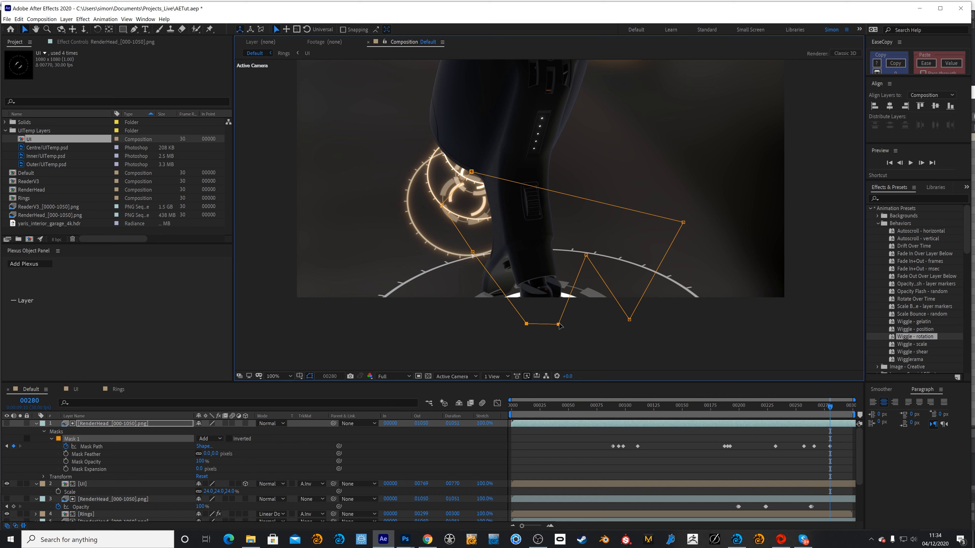
drag(586, 255, 604, 333)
drag(472, 252, 459, 317)
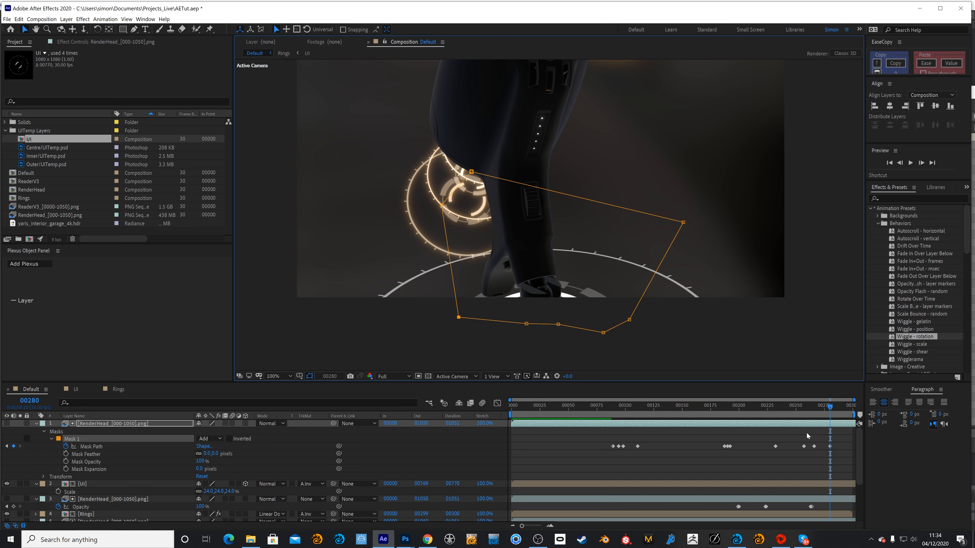
Return to frame 0 and preview the composition to check the reshaped mask around the base ring
drag(839, 412, 438, 376)
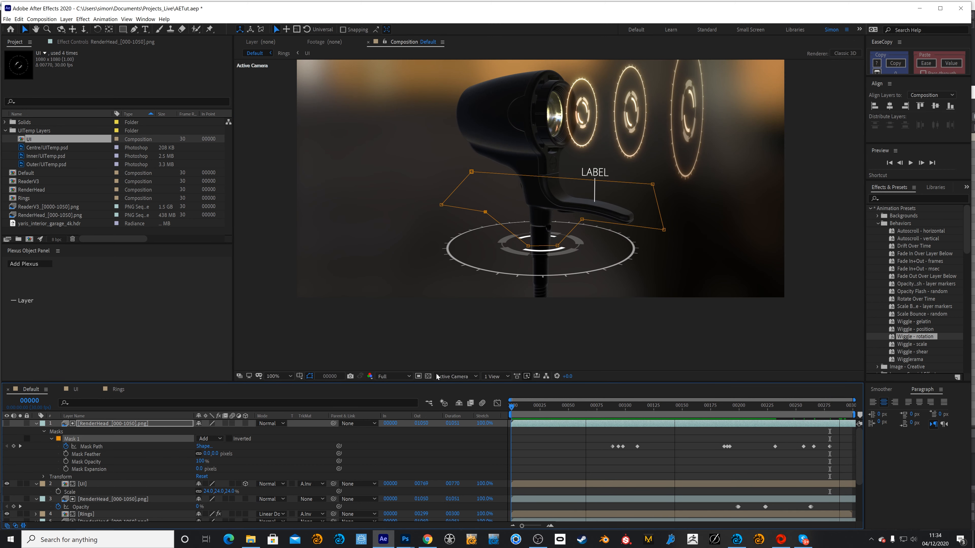
click(911, 162)
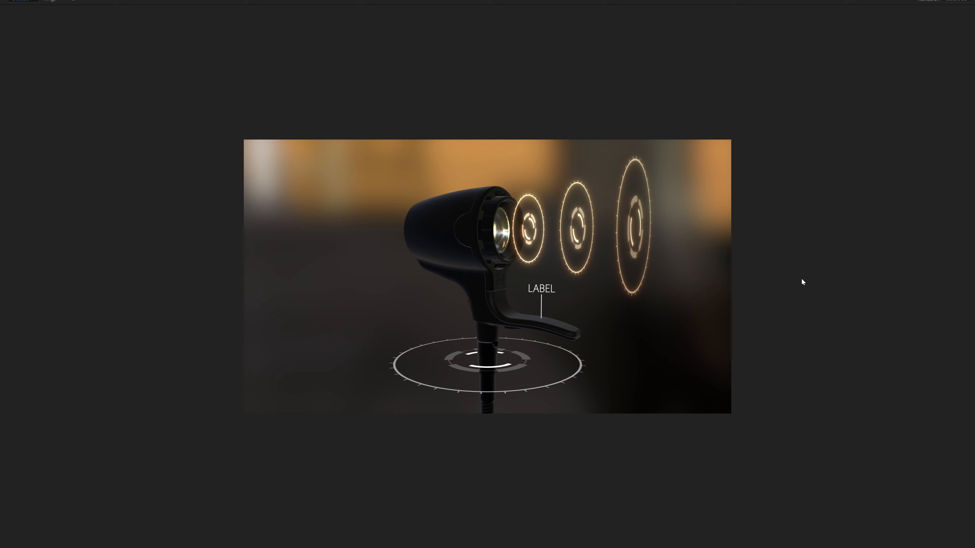